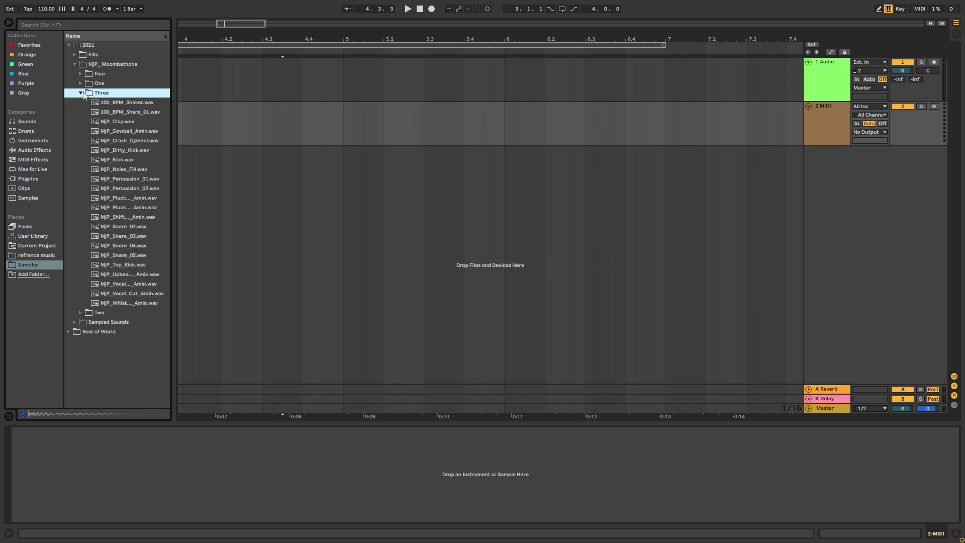
# Step: Open the Two folder in the MjP_ Moombathone samples and audition the samples down the list
pyautogui.click(81, 93)
pyautogui.click(81, 103)
pyautogui.click(105, 122)
pyautogui.click(105, 132)
pyautogui.click(106, 143)
pyautogui.press('Down')
pyautogui.press('Down')
pyautogui.press('Down')
pyautogui.press('Down')
pyautogui.press('Down')
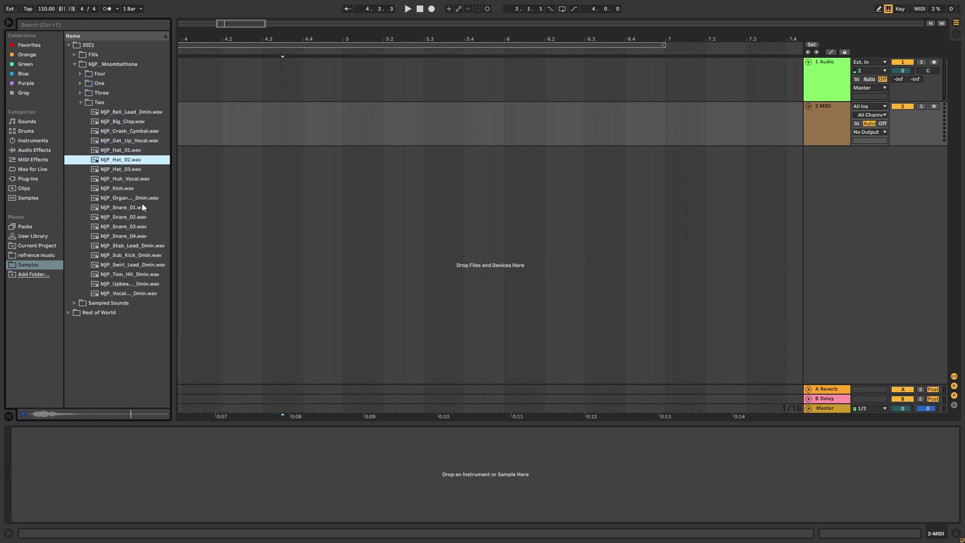
# Step: Place MjP_Kick.wav on the first audio track at bar 5 as a one-beat clip with a fade-out
pyautogui.moveTo(123, 191); pyautogui.dragTo(345, 95)
pyautogui.moveTo(382, 68); pyautogui.dragTo(348, 68)
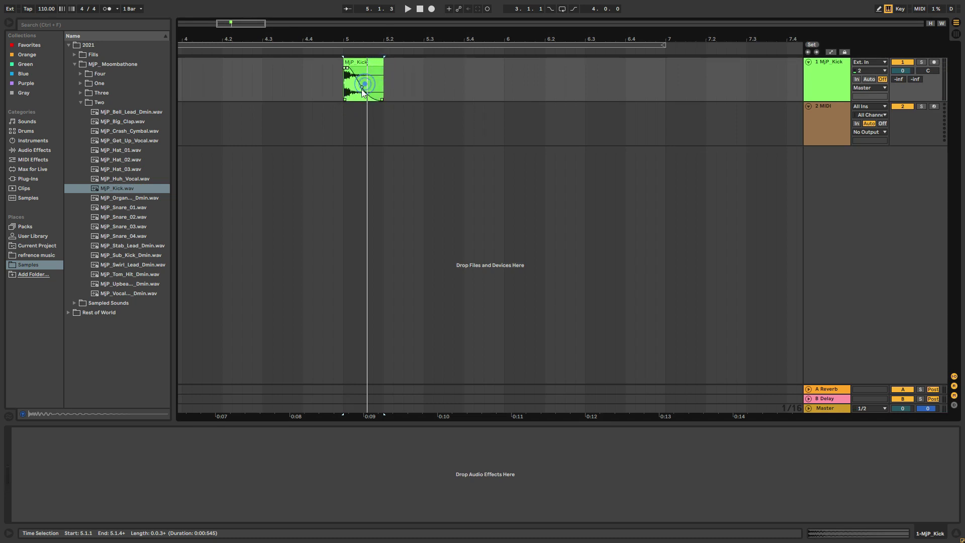
pyautogui.click(398, 76)
pyautogui.moveTo(382, 66)
pyautogui.mouseDown()
pyautogui.moveTo(363, 66)
pyautogui.moveTo(384, 66)
pyautogui.mouseUp()
pyautogui.click(361, 63)
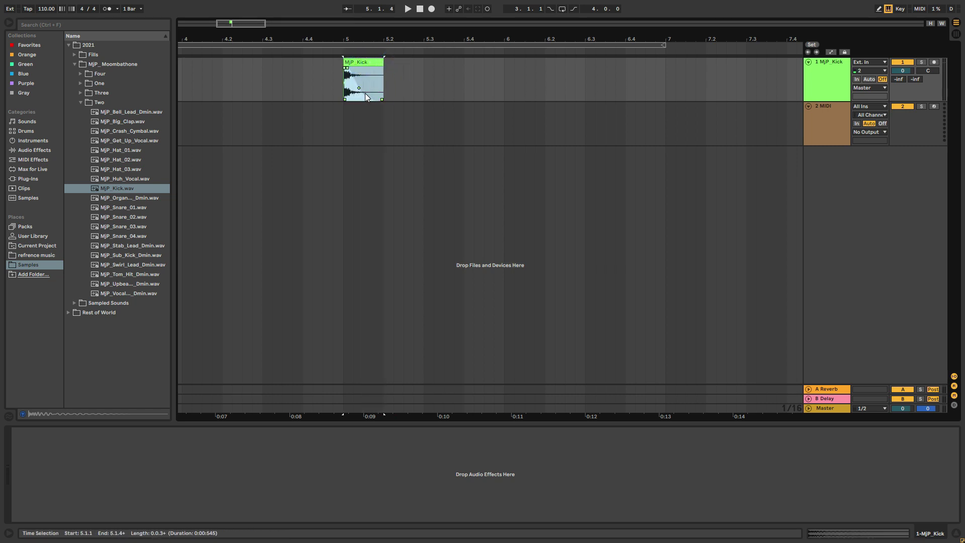
# Step: Duplicate the kick clip so that it lands on every beat of bars 5 and 6
pyautogui.hotkey('ctrl', 'd')
pyautogui.hotkey('ctrl', 'd')
pyautogui.hotkey('ctrl', 'd')
pyautogui.click(365, 61)
pyautogui.keyDown('shift'); pyautogui.click(485, 61); pyautogui.keyUp('shift')
pyautogui.hotkey('ctrl', 'd')
pyautogui.moveTo(241, 26); pyautogui.dragTo(242, 19)
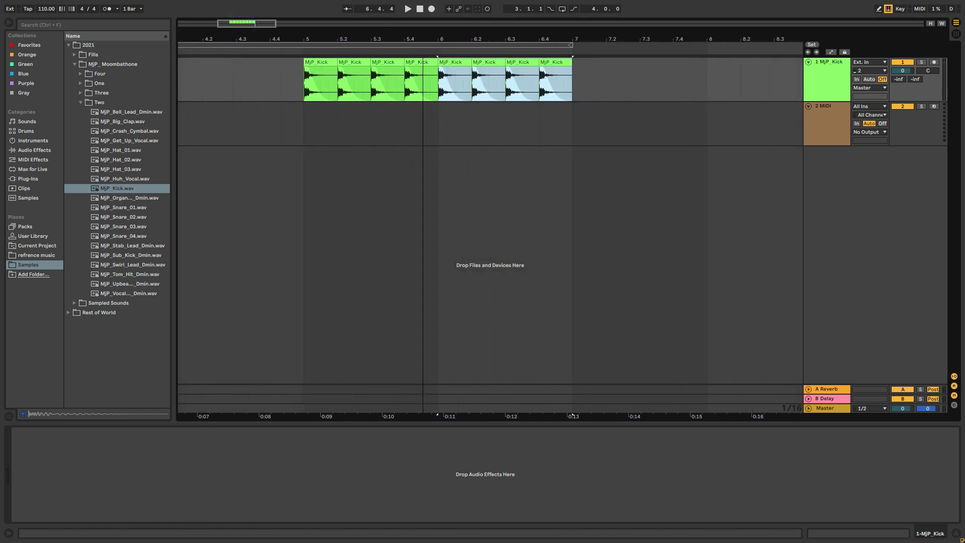
# Step: Duplicate the two bars of kicks to fill bars 7 and 8, and play the pattern from bar 5
pyautogui.click(319, 63)
pyautogui.keyDown('shift'); pyautogui.click(553, 63); pyautogui.keyUp('shift')
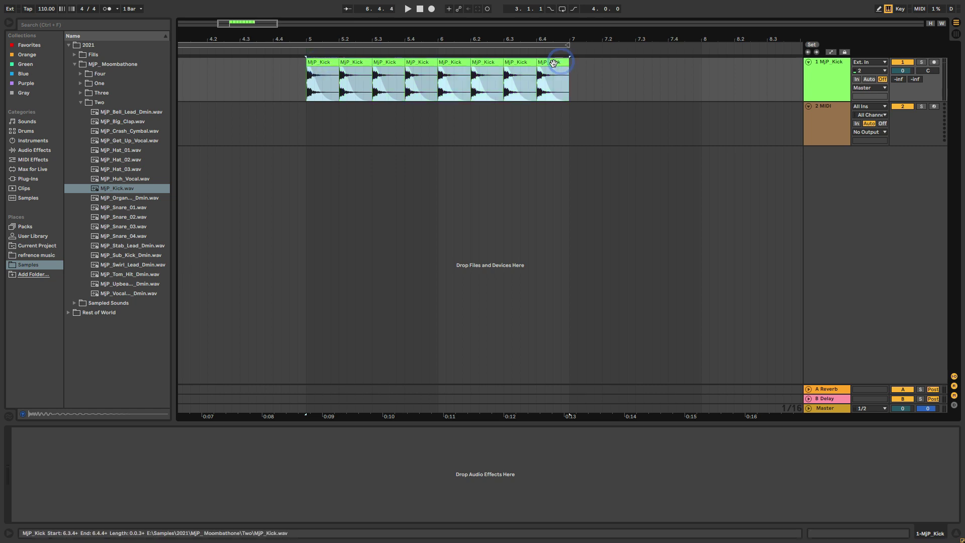
pyautogui.hotkey('ctrl', 'd')
pyautogui.moveTo(253, 25); pyautogui.dragTo(249, 19)
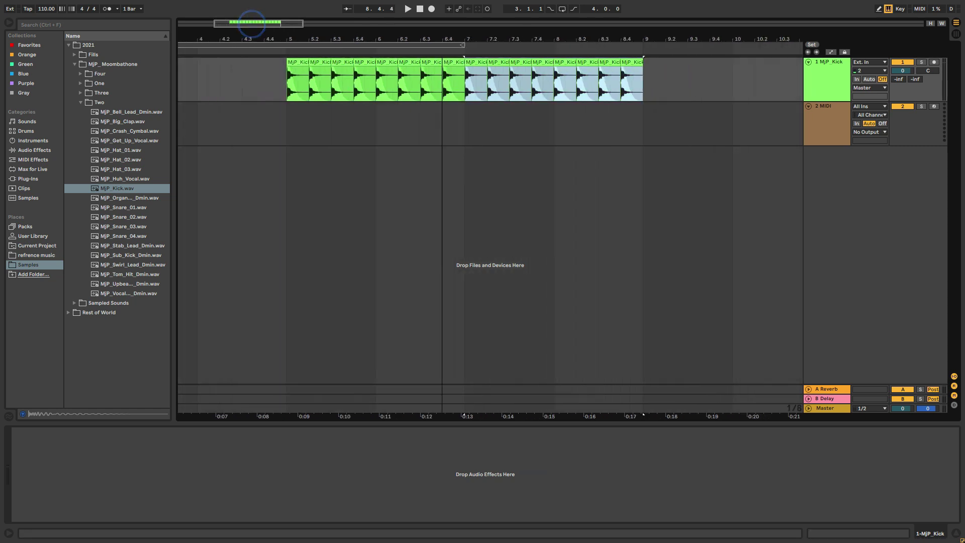
pyautogui.click(284, 88)
pyautogui.press('space')
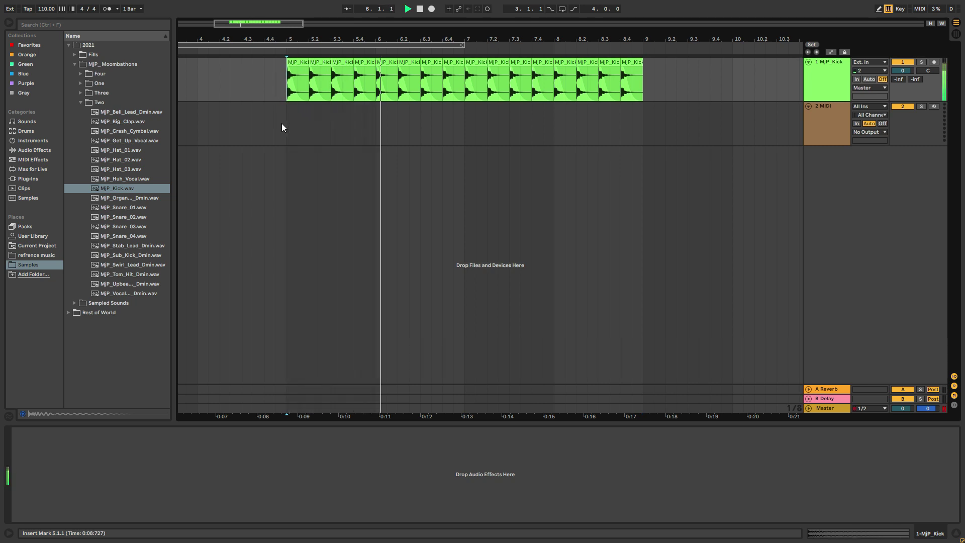
# Step: Place MjP_Snare_01.wav on the second track at 5.1.4 and play it against the kick from bar 5
pyautogui.click(122, 207)
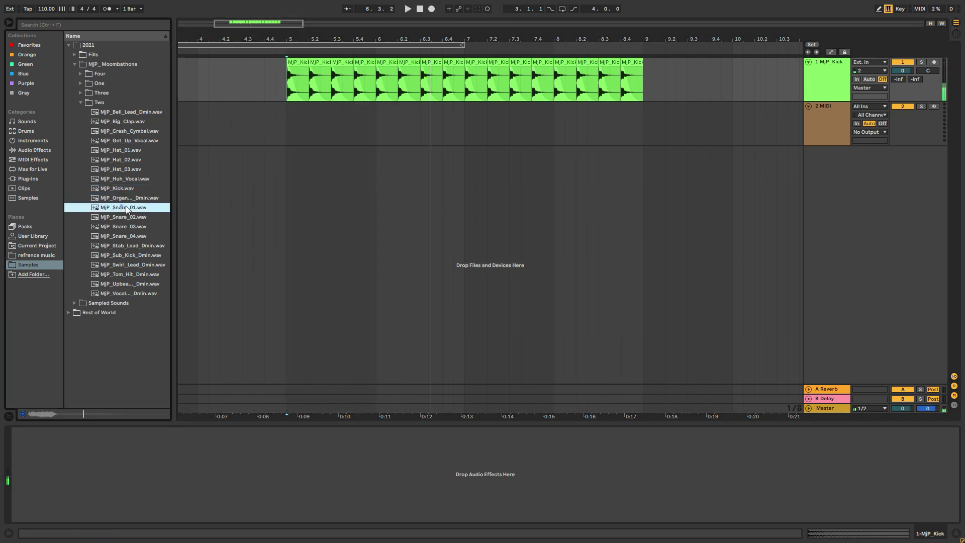
pyautogui.moveTo(121, 210); pyautogui.dragTo(313, 132)
pyautogui.moveTo(232, 27); pyautogui.dragTo(232, 48)
pyautogui.moveTo(345, 117); pyautogui.dragTo(327, 110)
pyautogui.click(254, 126)
pyautogui.press('space')
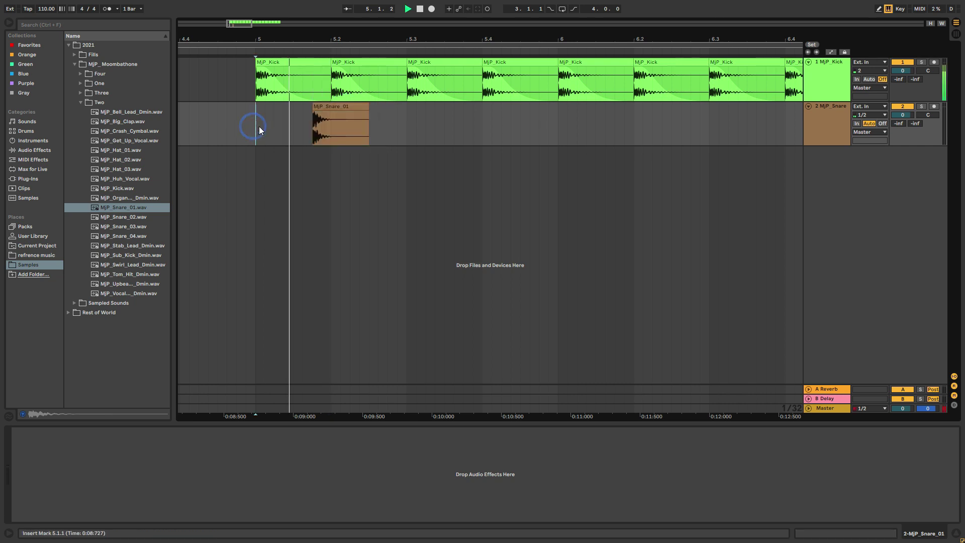
pyautogui.press('space')
pyautogui.press('space')
pyautogui.press('space')
# Step: Shorten the MjP_Snare_01 clip to end at beat 5.2 and play it from bar 5
pyautogui.moveTo(364, 110); pyautogui.dragTo(334, 122)
pyautogui.click(324, 114)
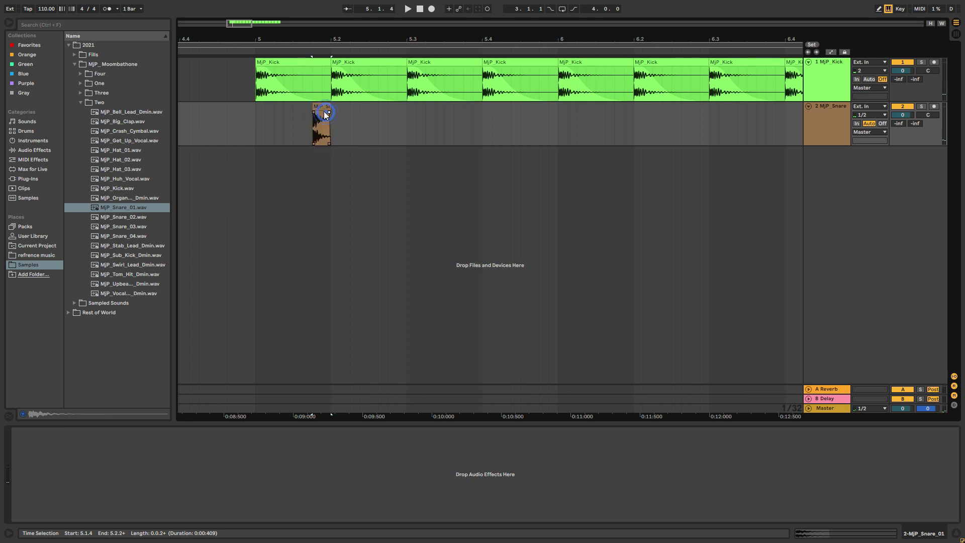
pyautogui.click(250, 130)
pyautogui.press('space')
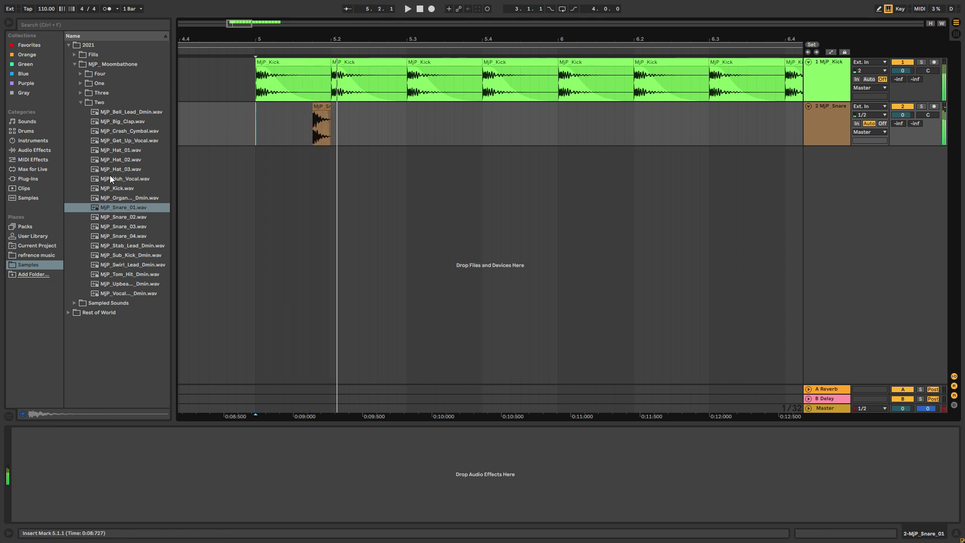
# Step: Layer MjP_Snare_02.wav on a new track beneath the first snare hit and play it
pyautogui.click(115, 216)
pyautogui.moveTo(115, 216); pyautogui.dragTo(318, 158)
pyautogui.press('space')
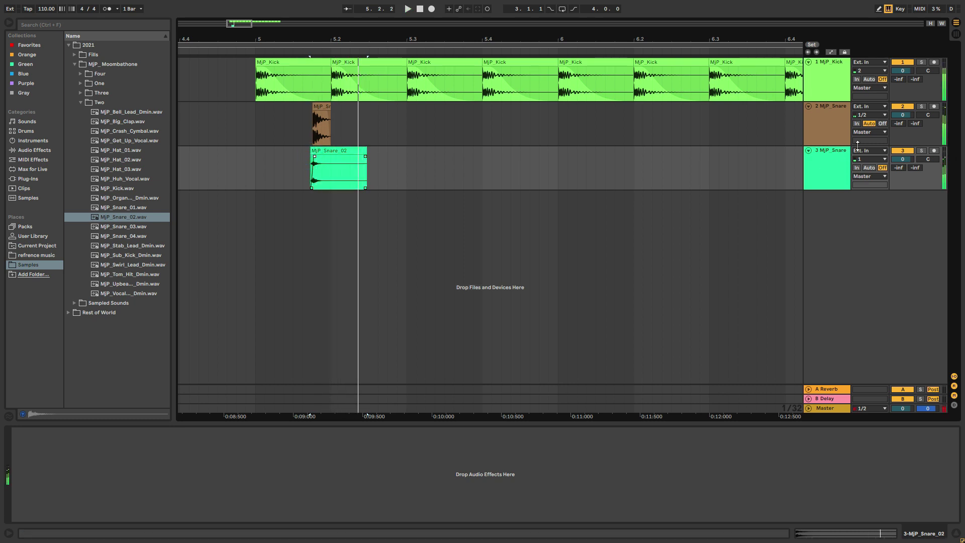
# Step: Lower the MjP_Snare_02 track volume to -8.5 dB and trim its clip to end at beat 5.2
pyautogui.moveTo(909, 156); pyautogui.dragTo(909, 170)
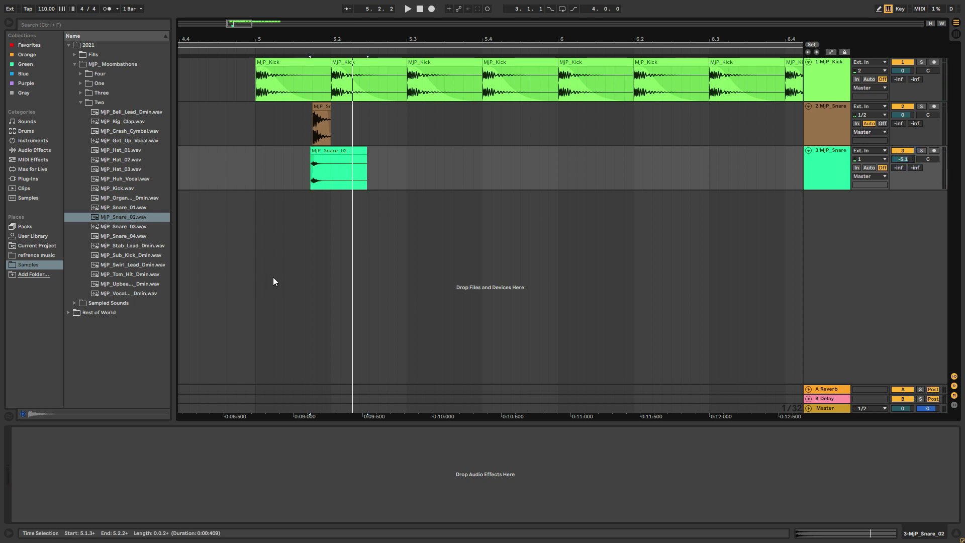
pyautogui.click(310, 209)
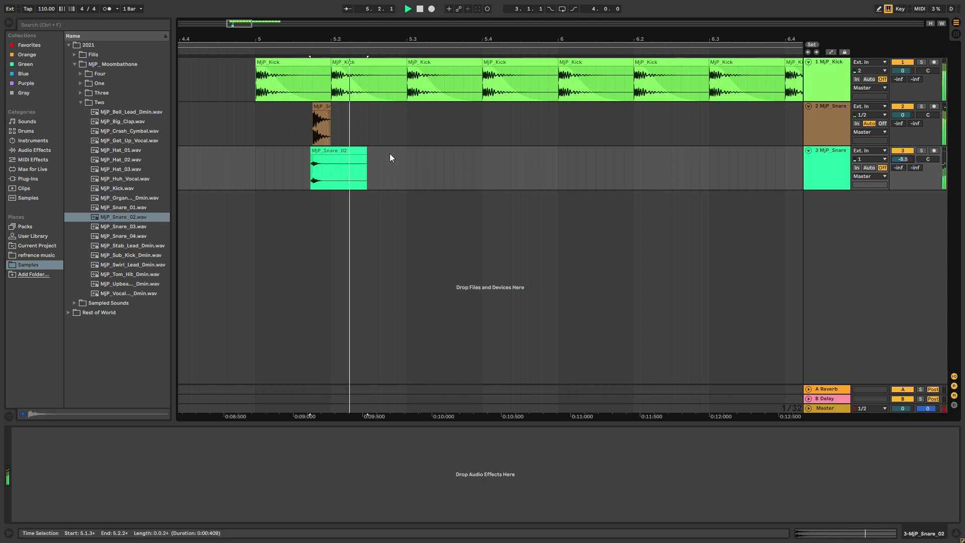
pyautogui.moveTo(366, 152); pyautogui.dragTo(332, 160)
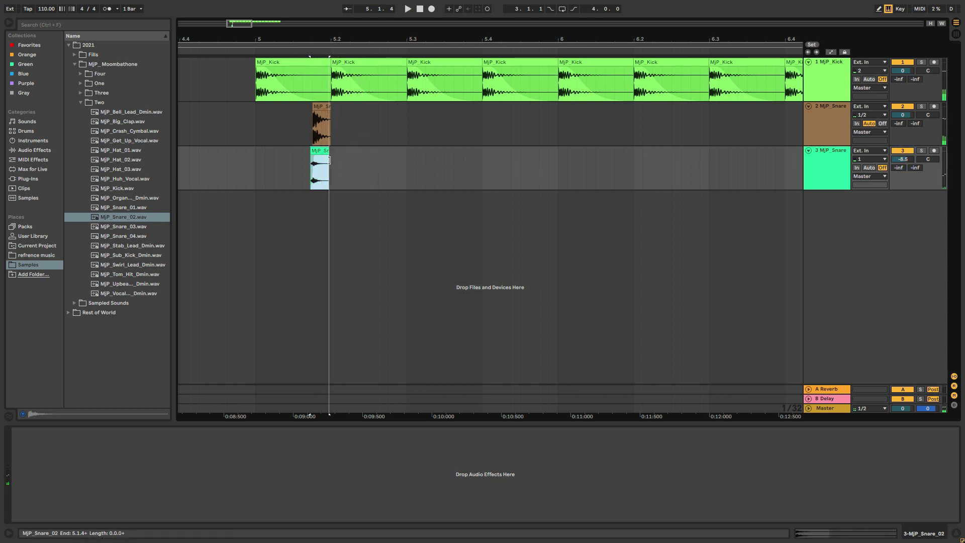
# Step: Place MjP_Snare_04.wav on a new track at bar 5 and lower that track's volume to -10.4 dB
pyautogui.click(258, 151)
pyautogui.click(118, 234)
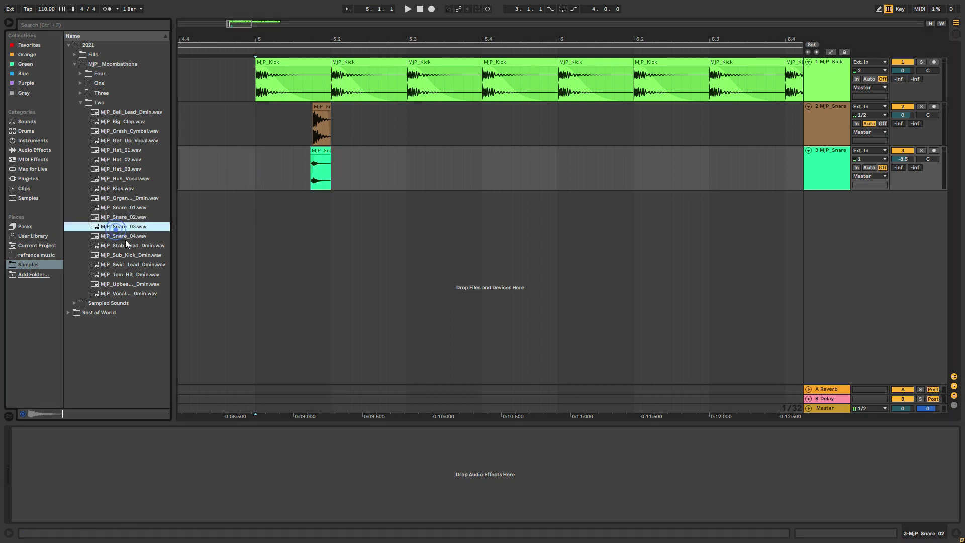
pyautogui.moveTo(125, 240); pyautogui.dragTo(256, 235)
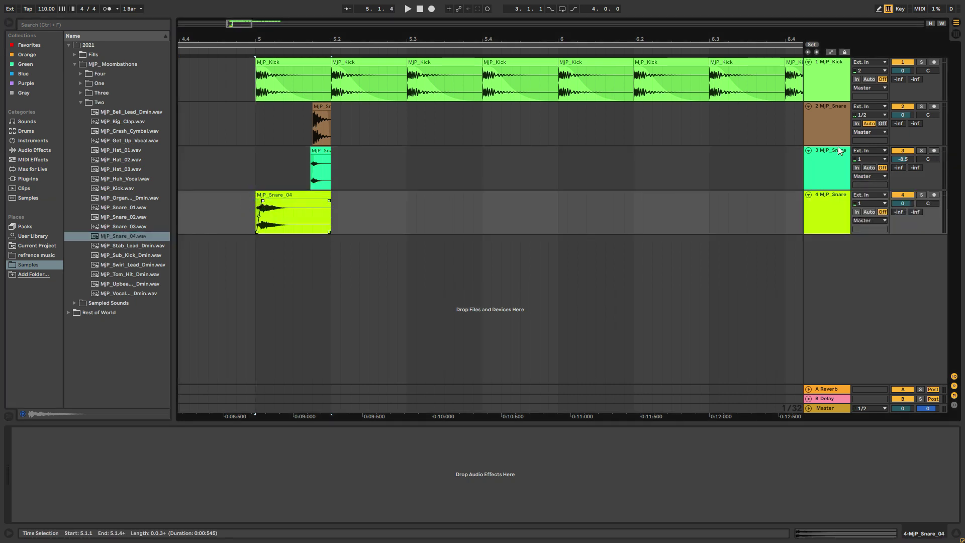
pyautogui.moveTo(902, 204); pyautogui.dragTo(902, 208)
pyautogui.press('space')
pyautogui.press('space')
pyautogui.press('space')
pyautogui.press('space')
pyautogui.press('space')
# Step: Copy the MjP_Snare_01 clip to 5.2.3 and play the groove from bar 5
pyautogui.moveTo(255, 119); pyautogui.dragTo(332, 219)
pyautogui.click(394, 134)
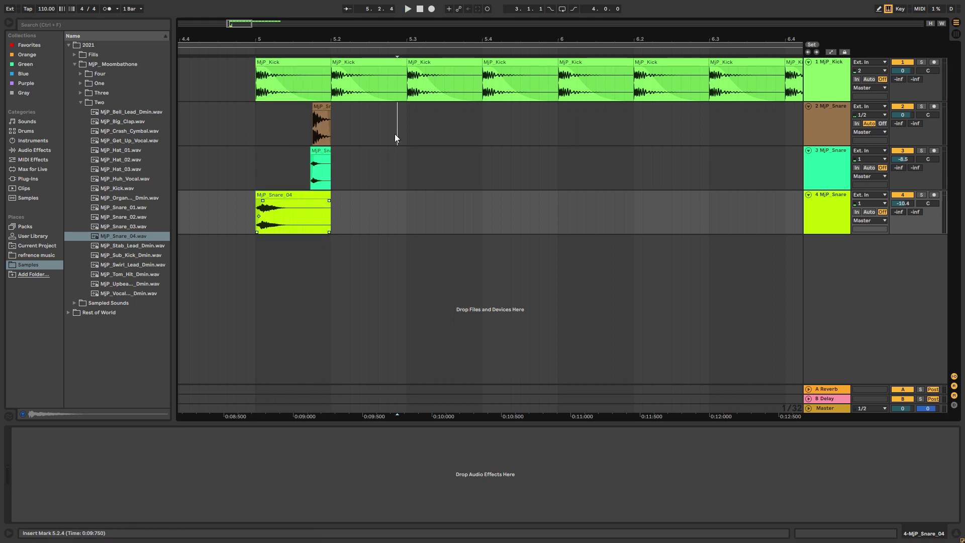
pyautogui.moveTo(318, 108); pyautogui.dragTo(374, 110)
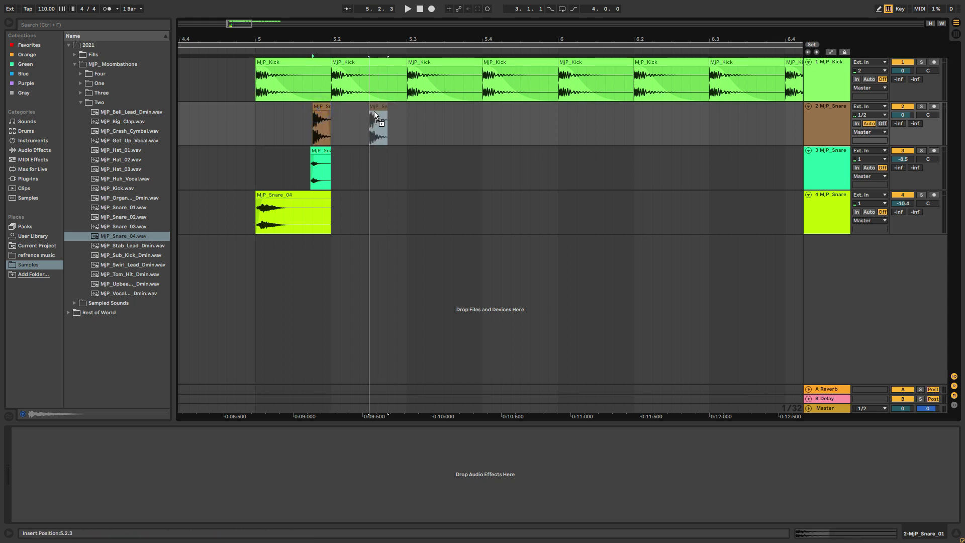
pyautogui.click(255, 124)
pyautogui.press('space')
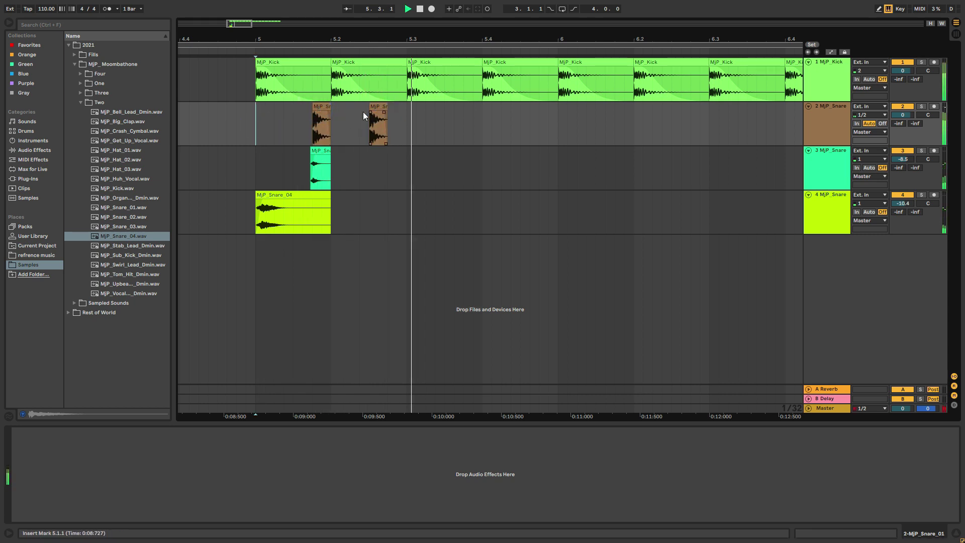
pyautogui.press('space')
# Step: Duplicate the first two beats of all three snare tracks repeatedly to fill the pattern through bar 8
pyautogui.moveTo(252, 119); pyautogui.dragTo(409, 225)
pyautogui.hotkey('ctrl', 'd')
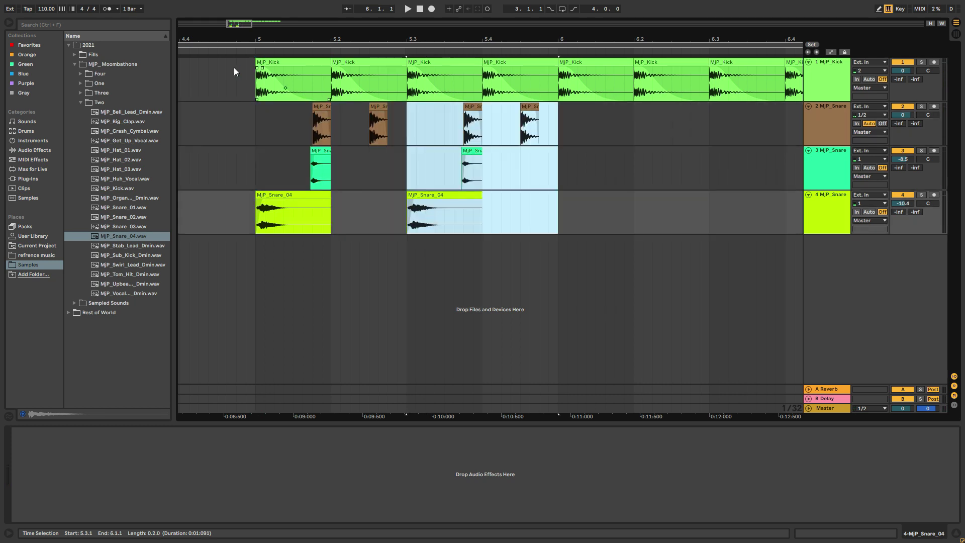
pyautogui.moveTo(242, 25); pyautogui.dragTo(241, 14)
pyautogui.hotkey('ctrl', 'd')
pyautogui.hotkey('ctrl', 'd')
pyautogui.hotkey('ctrl', 'd')
pyautogui.hotkey('ctrl', 'd')
pyautogui.hotkey('ctrl', 'd')
pyautogui.hotkey('ctrl', 'd')
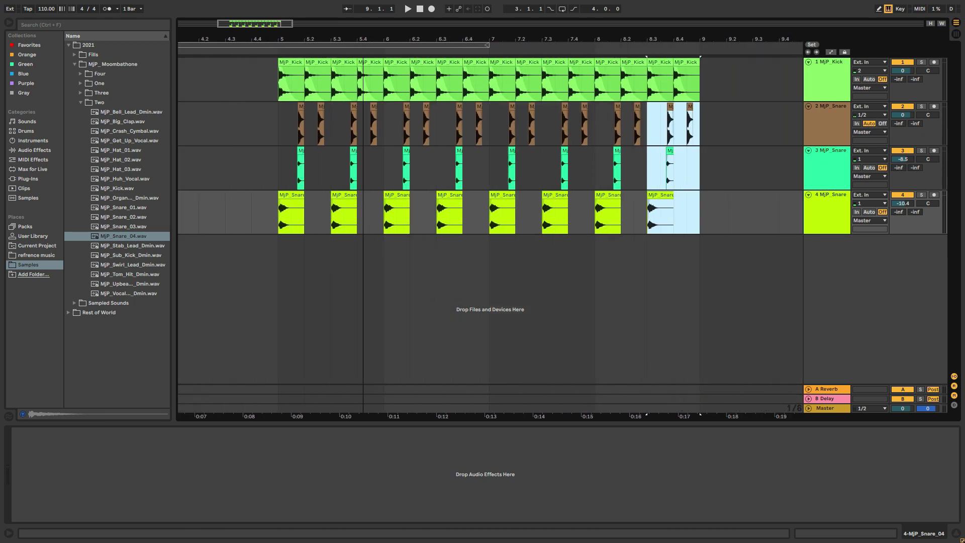
# Step: Play back the repeated kick and snare pattern to check the groove around bar 6
pyautogui.click(331, 122)
pyautogui.press('space')
pyautogui.click(235, 137)
pyautogui.press('space')
pyautogui.press('space')
pyautogui.moveTo(254, 24); pyautogui.dragTo(254, 43)
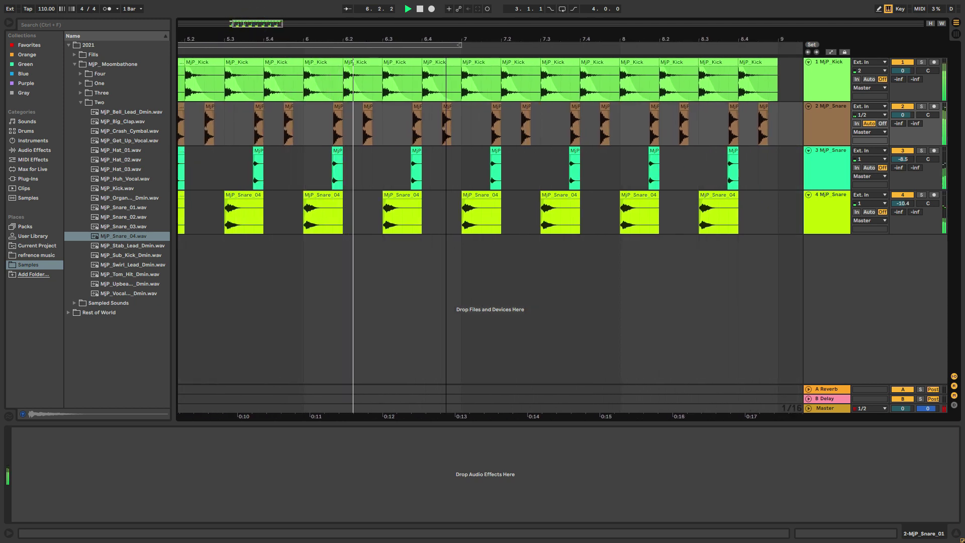
pyautogui.press('space')
# Step: Copy the MjP_Snare_01 clip at 6.2.3 to 6.3.2 as an extra hit and play that passage
pyautogui.click(367, 108)
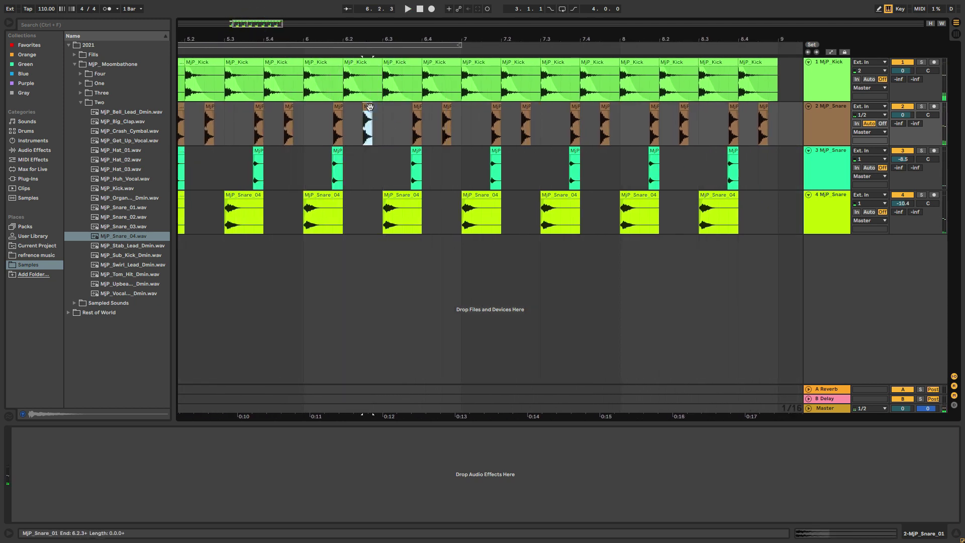
pyautogui.moveTo(367, 108); pyautogui.dragTo(397, 116)
pyautogui.click(362, 129)
pyautogui.press('space')
pyautogui.press('space')
pyautogui.press('space')
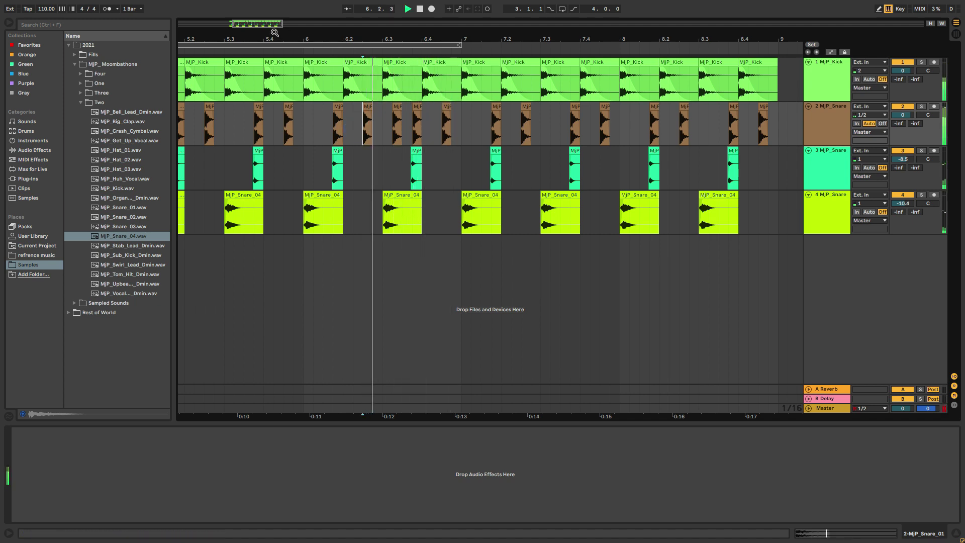
pyautogui.moveTo(257, 34); pyautogui.dragTo(257, 21)
pyautogui.press('space')
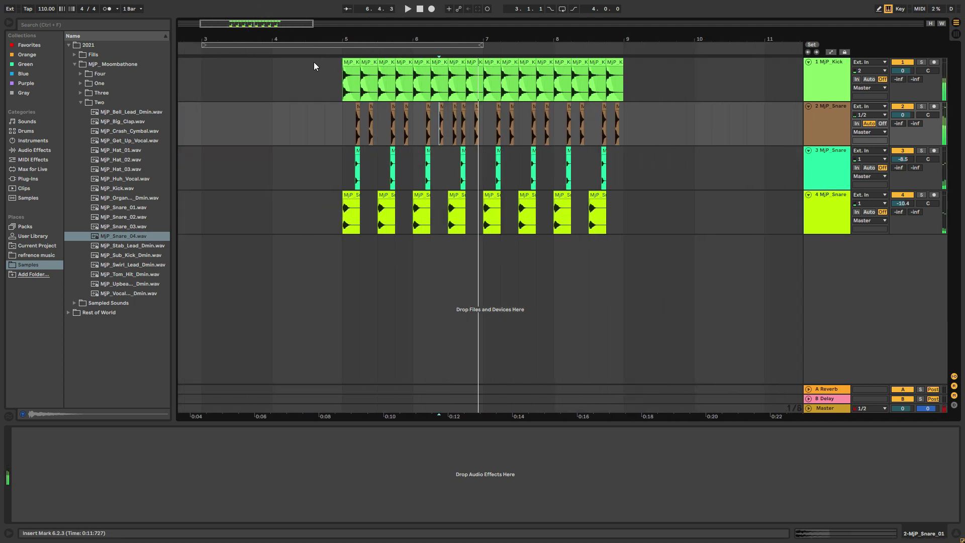
# Step: Duplicate bars 5 and 6 of all four tracks over bars 7 and 8
pyautogui.click(350, 63)
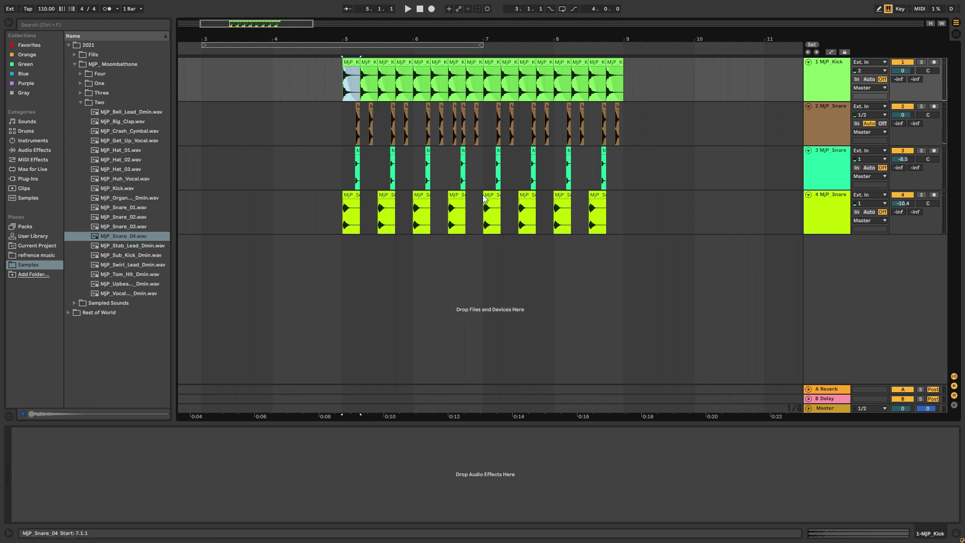
pyautogui.keyDown('shift'); pyautogui.click(482, 213); pyautogui.keyUp('shift')
pyautogui.hotkey('ctrl', 'd')
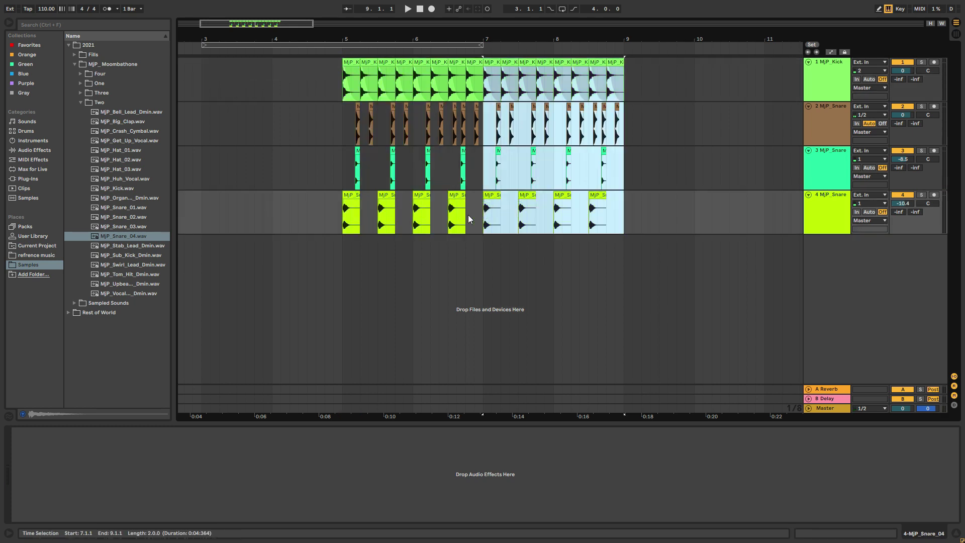
# Step: Loop bars 5 to 8, play them, and lower the MjP_Snare_02 track volume to -8.9 dB
pyautogui.click(351, 66)
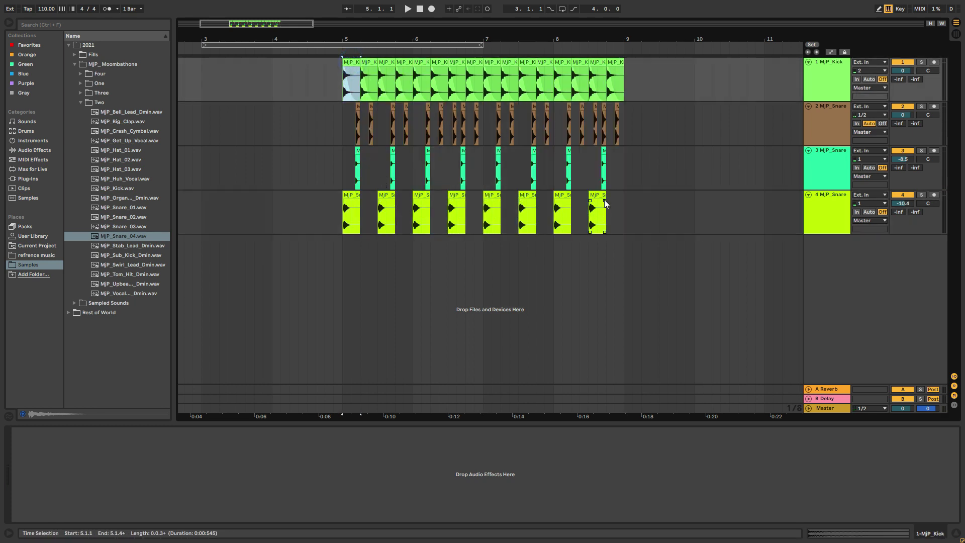
pyautogui.keyDown('shift'); pyautogui.click(622, 214); pyautogui.keyUp('shift')
pyautogui.hotkey('ctrl', 'l')
pyautogui.press('space')
pyautogui.click(668, 206)
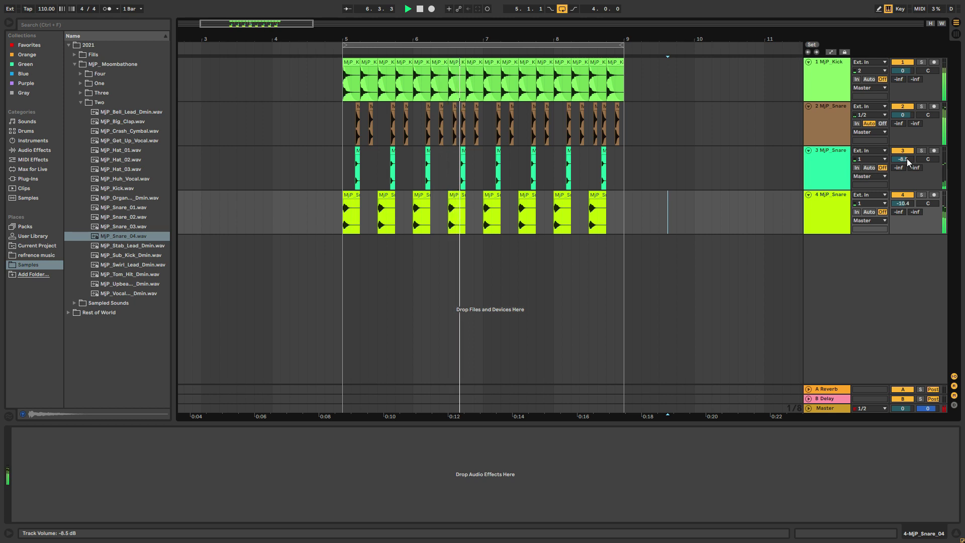
pyautogui.moveTo(907, 158); pyautogui.dragTo(907, 161)
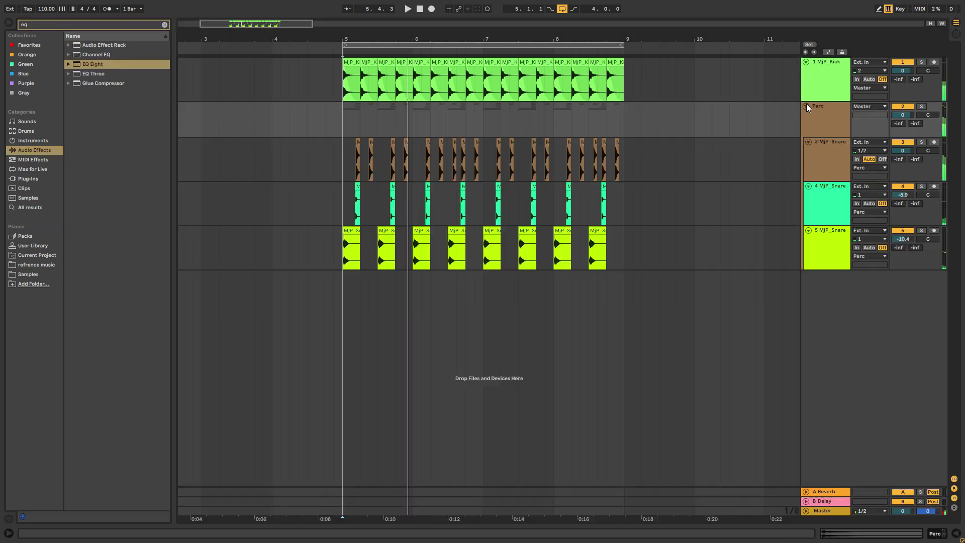
# Step: Collapse the Perc group and the MjP_Kick track in the arrangement
pyautogui.click(807, 105)
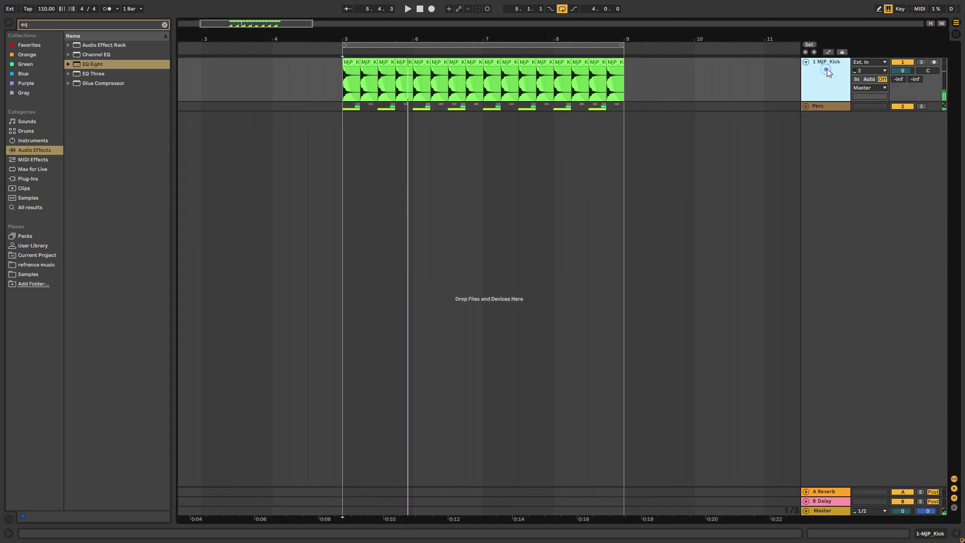
pyautogui.click(805, 62)
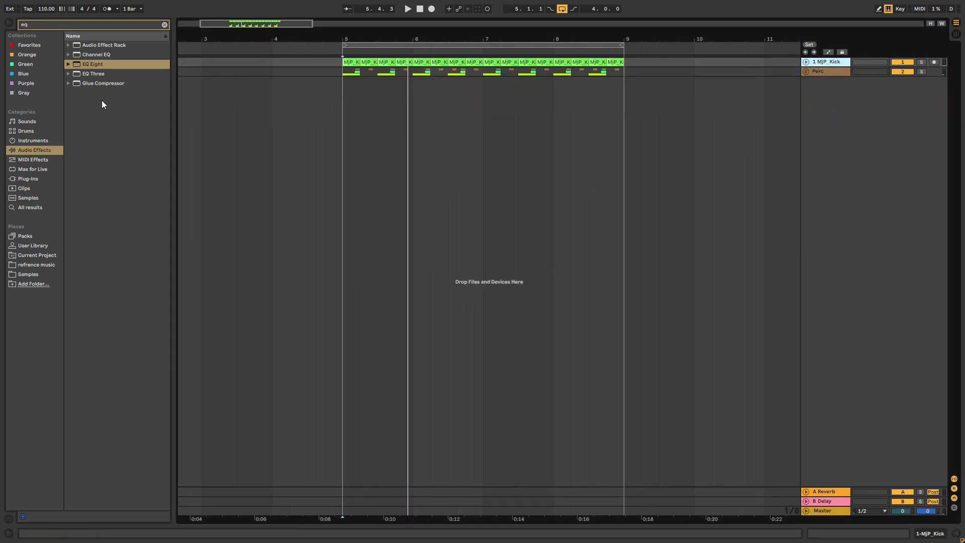
# Step: Search the favorites for "808" and load the New Era 808 instrument on a new MIDI track
pyautogui.click(165, 24)
pyautogui.click(48, 25)
pyautogui.write('808')
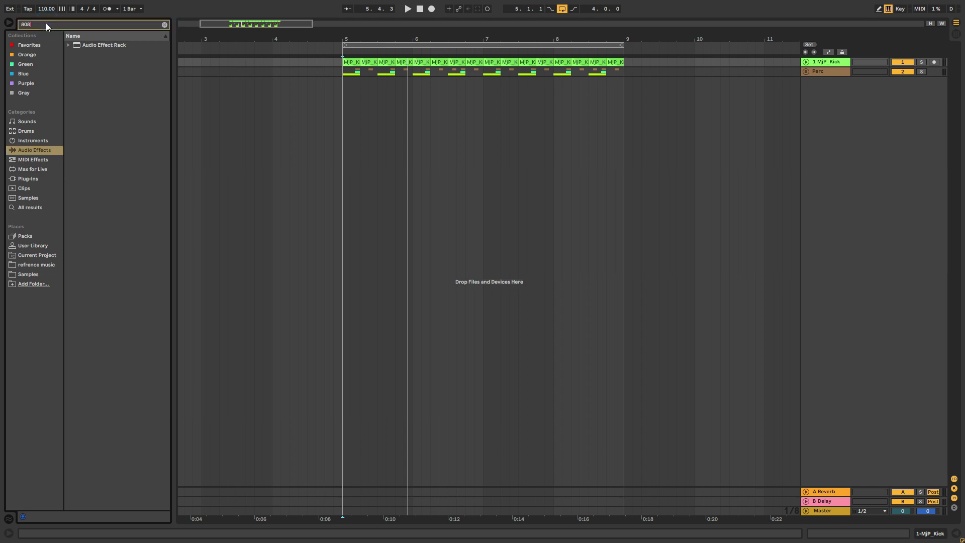
pyautogui.click(29, 45)
pyautogui.moveTo(92, 44); pyautogui.dragTo(444, 130)
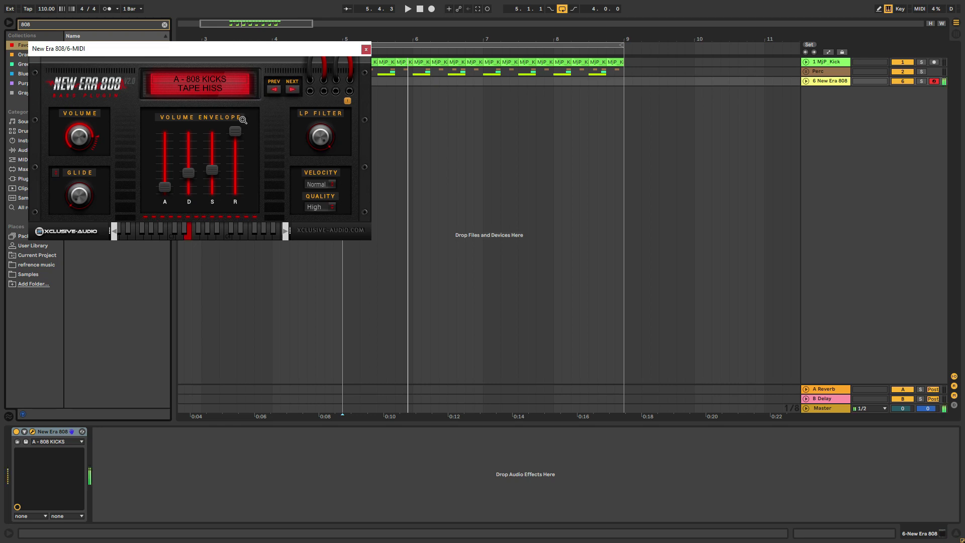
# Step: Lower the computer keyboard octave to C1–D2, switch New Era 808 to the Blunt Trauma preset, and expand its track
pyautogui.press('z')
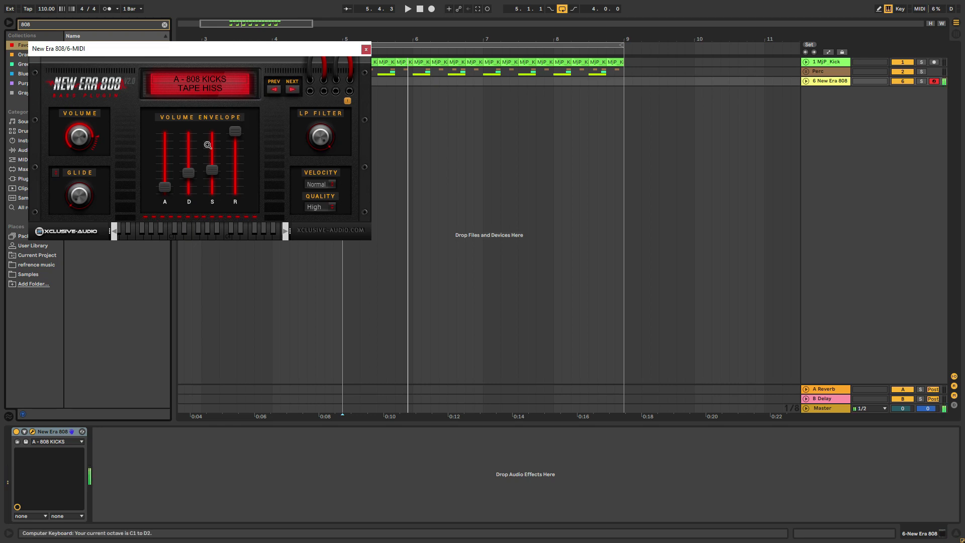
pyautogui.click(292, 89)
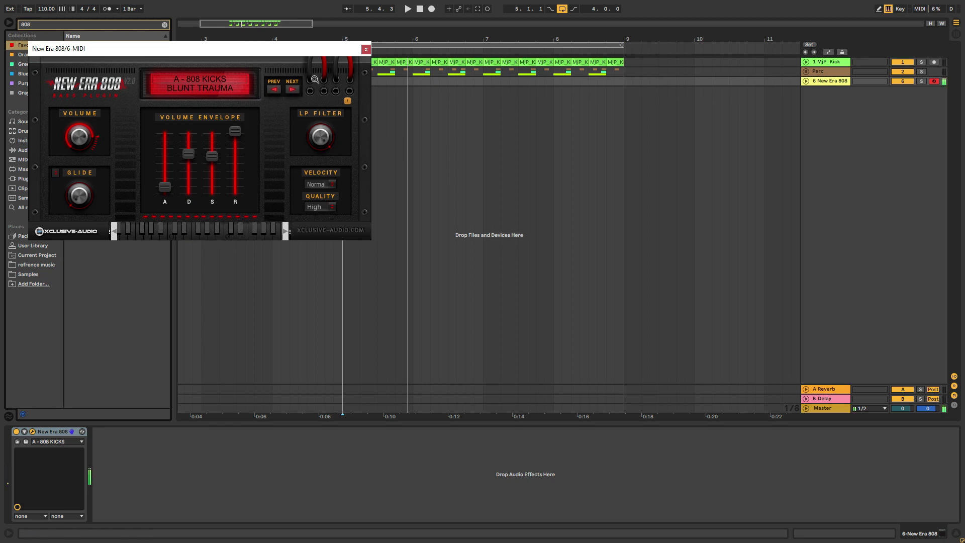
pyautogui.click(366, 49)
pyautogui.click(807, 81)
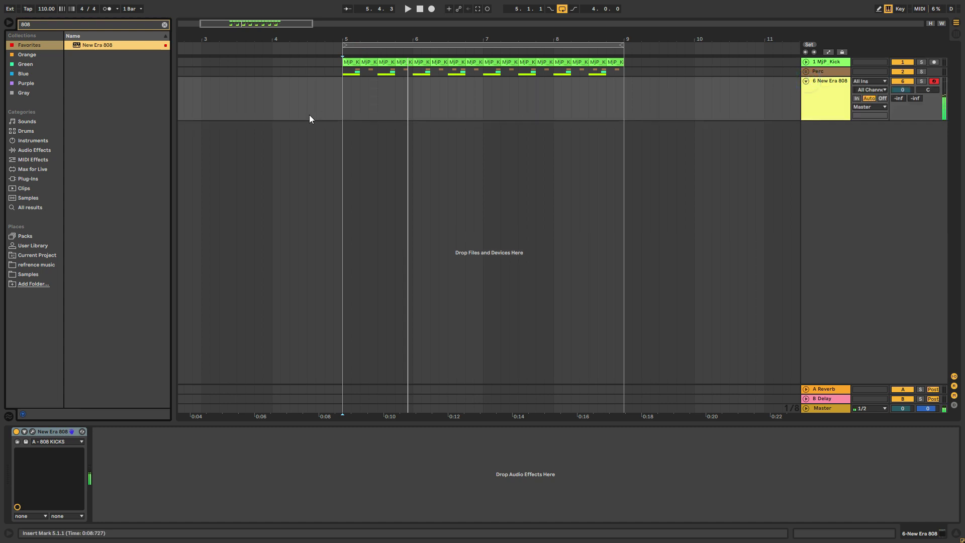
# Step: Shorten the release of the New Era 808 volume envelope
pyautogui.click(33, 432)
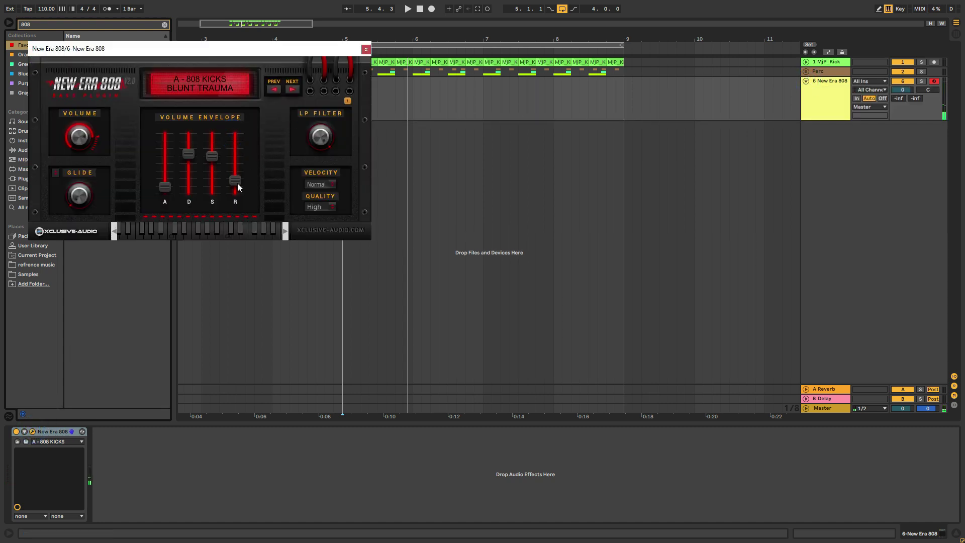
pyautogui.moveTo(236, 177); pyautogui.dragTo(235, 185)
pyautogui.click(365, 50)
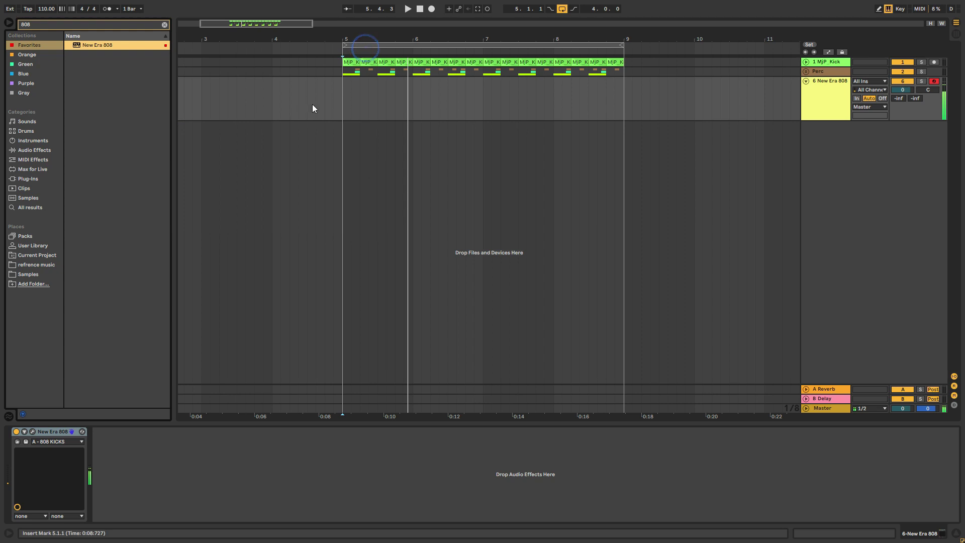
# Step: Create a MIDI clip over bars 5 to 8 of the New Era 808 track with a one-beat E1 note at its start
pyautogui.moveTo(348, 116); pyautogui.dragTo(620, 114)
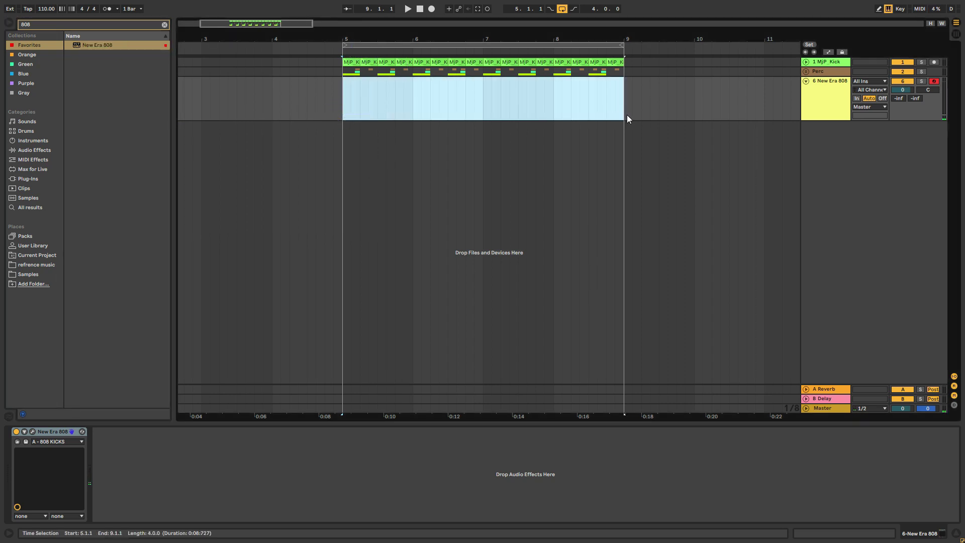
pyautogui.doubleClick(618, 116)
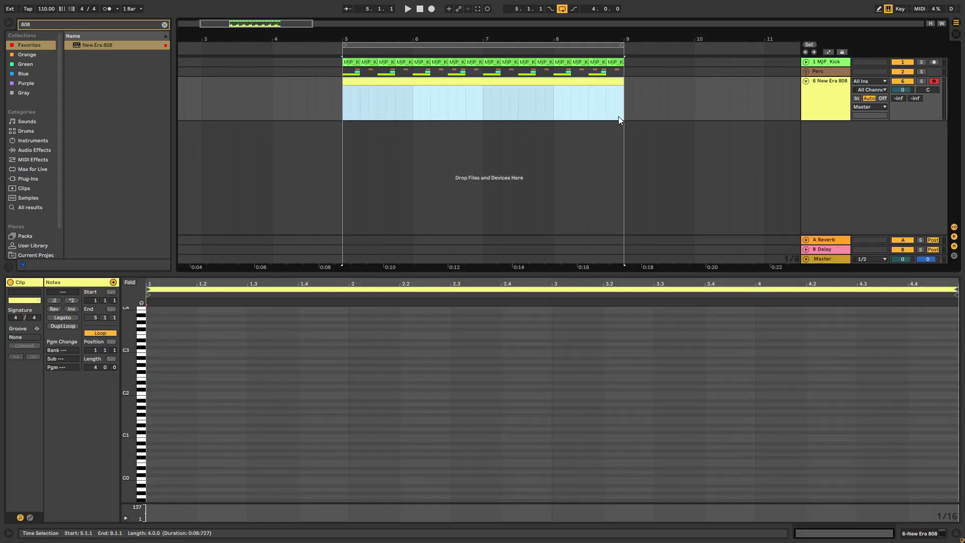
pyautogui.doubleClick(154, 421)
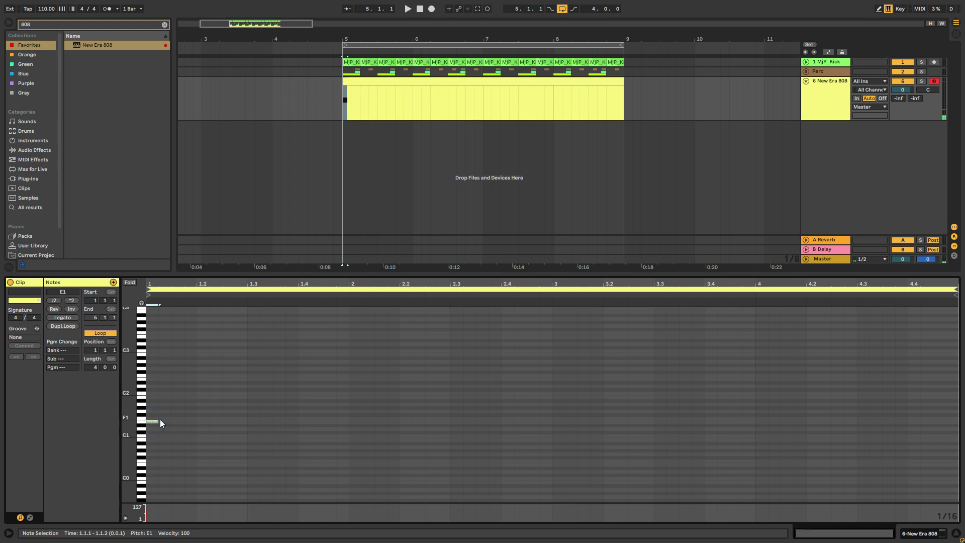
pyautogui.moveTo(159, 422); pyautogui.dragTo(197, 430)
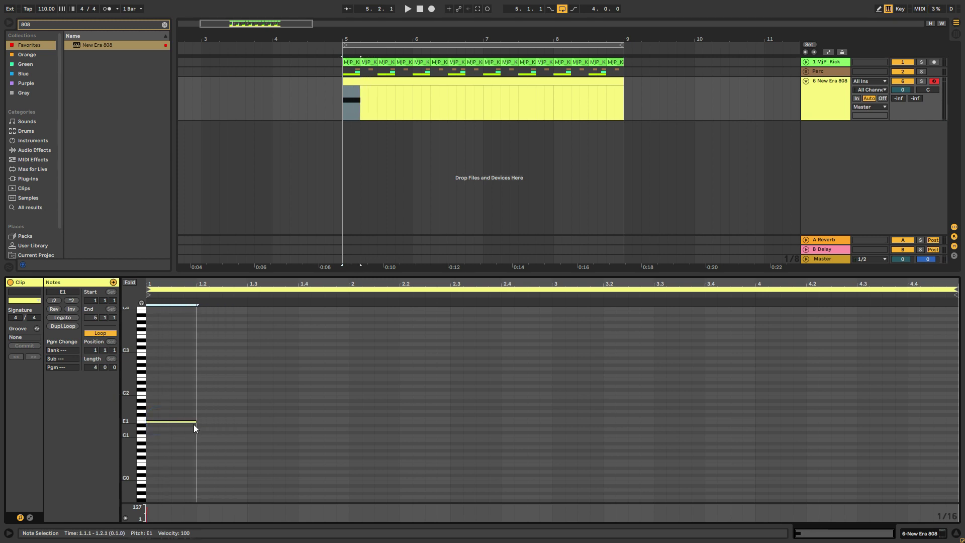
# Step: Duplicate the one-beat E1 note on every beat to the end of the four-bar clip
pyautogui.hotkey('ctrl', 'd')
pyautogui.hotkey('ctrl', 'd')
pyautogui.hotkey('ctrl', 'd')
pyautogui.hotkey('ctrl', 'd')
pyautogui.hotkey('ctrl', 'd')
pyautogui.hotkey('ctrl', 'd')
pyautogui.hotkey('ctrl', 'd')
pyautogui.hotkey('ctrl', 'd')
pyautogui.hotkey('ctrl', 'd')
pyautogui.hotkey('ctrl', 'd')
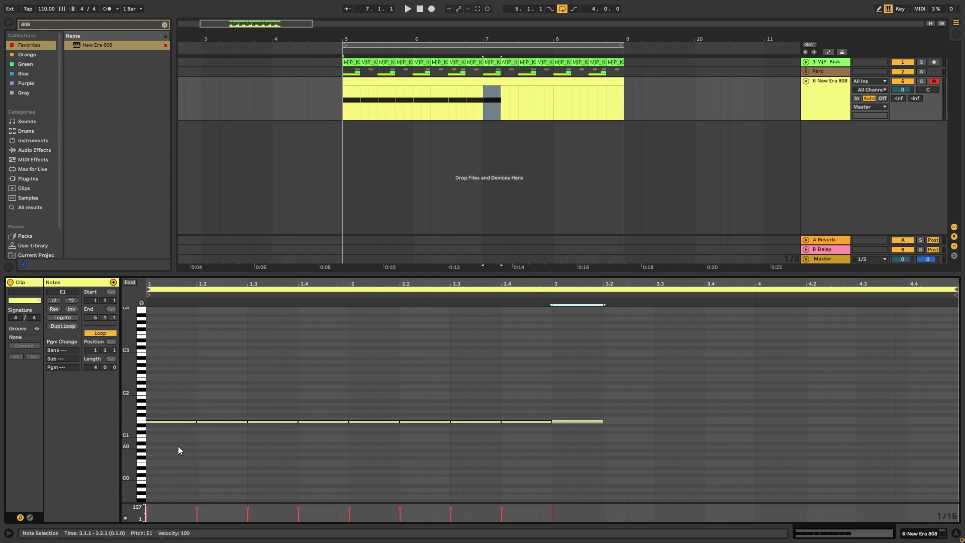
pyautogui.hotkey('ctrl', 'd')
pyautogui.hotkey('ctrl', 'd')
pyautogui.hotkey('ctrl', 'd')
pyautogui.hotkey('ctrl', 'd')
pyautogui.hotkey('ctrl', 'd')
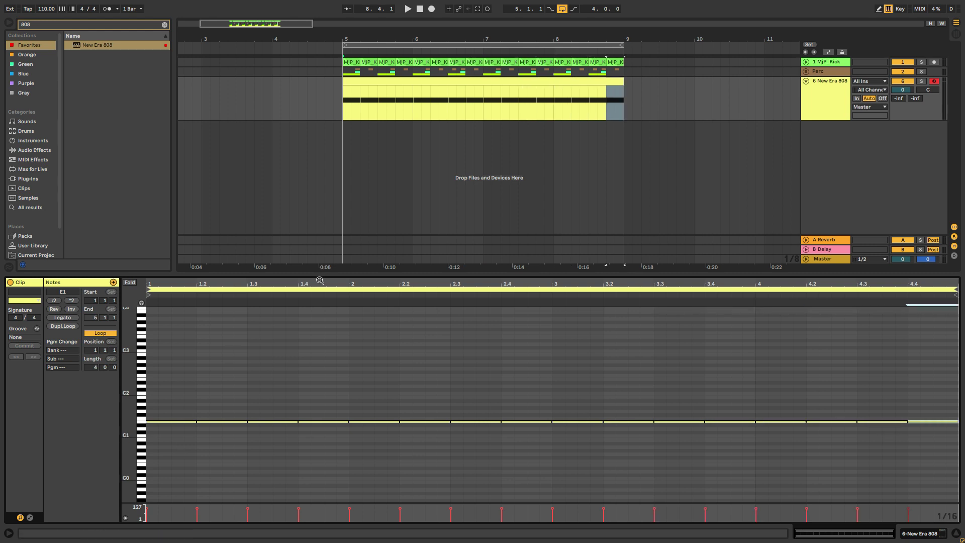
# Step: Play the loop with the 808 clip and lower the New Era 808 track volume to -4.1 dB
pyautogui.click(358, 274)
pyautogui.press('space')
pyautogui.moveTo(905, 88); pyautogui.dragTo(904, 100)
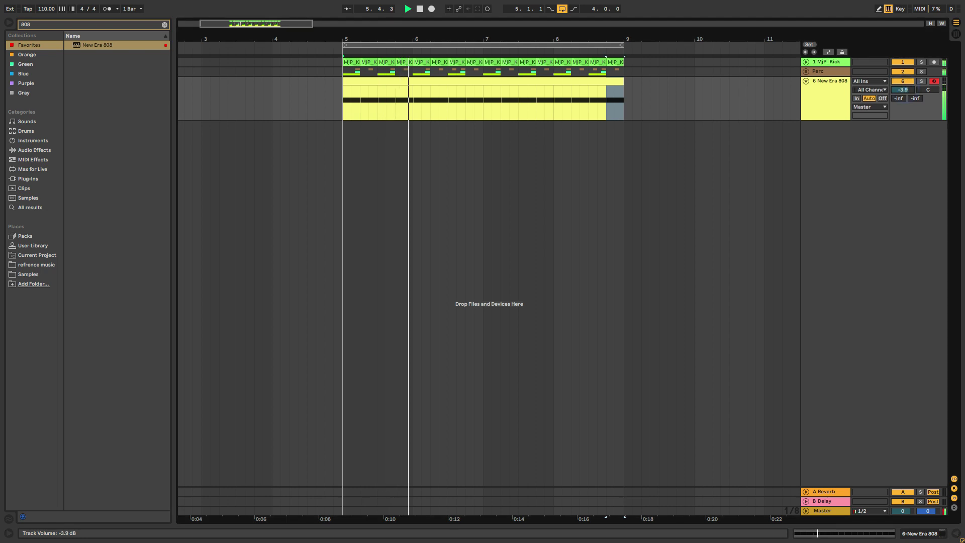
# Step: Stop playback, then freeze and flatten the New Era 808 track to audio
pyautogui.click(836, 102)
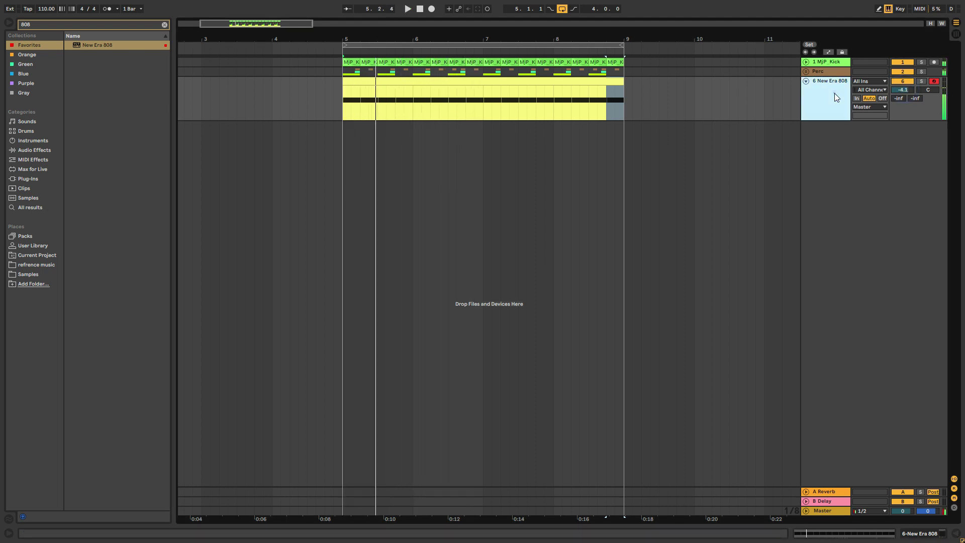
pyautogui.rightClick(834, 93)
pyautogui.click(867, 152)
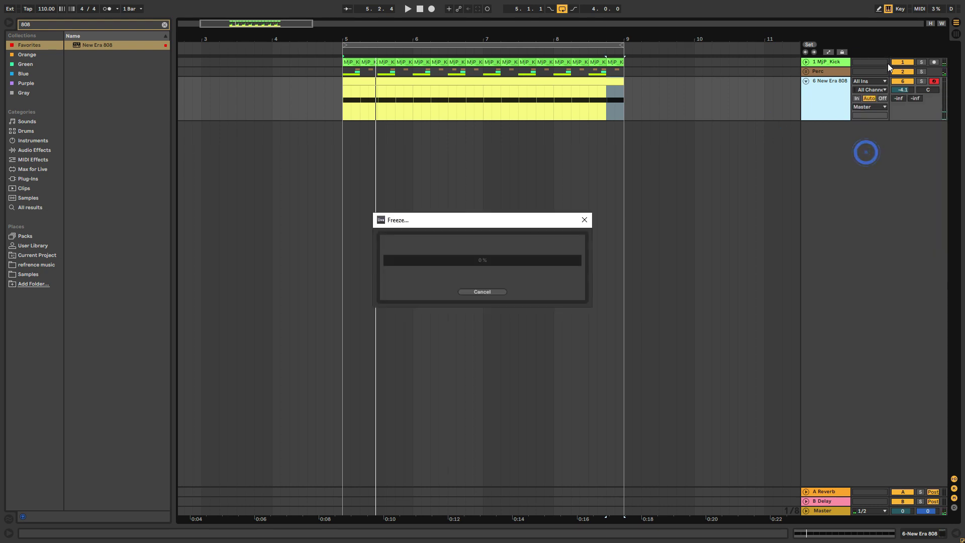
pyautogui.rightClick(834, 94)
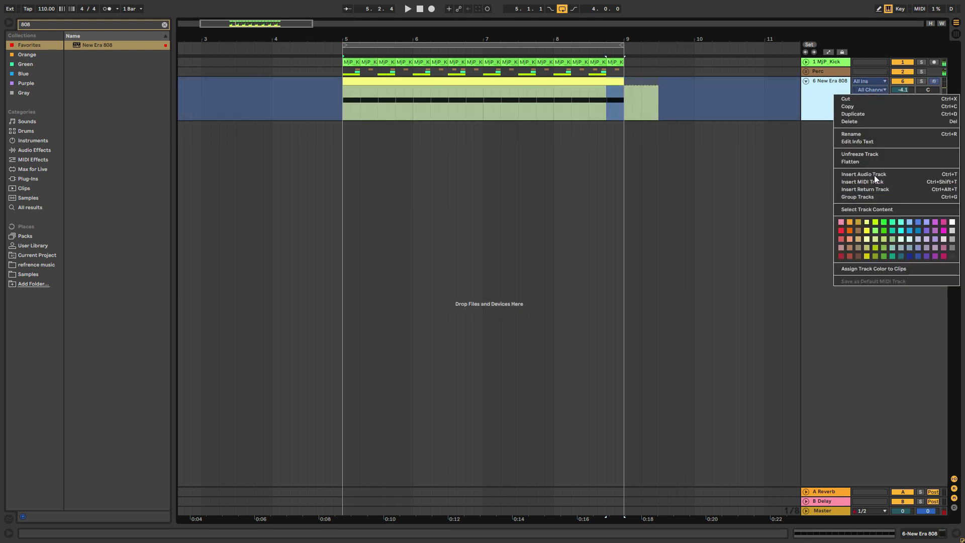
pyautogui.click(870, 159)
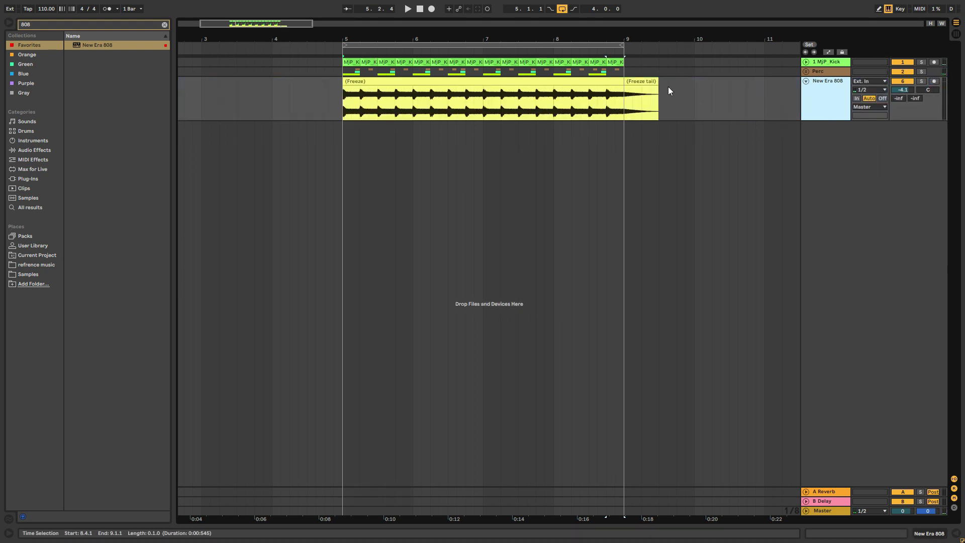
# Step: Delete the freeze tail clip after bar 8 and play the arrangement from bar 5
pyautogui.click(649, 80)
pyautogui.moveTo(635, 83); pyautogui.dragTo(631, 82)
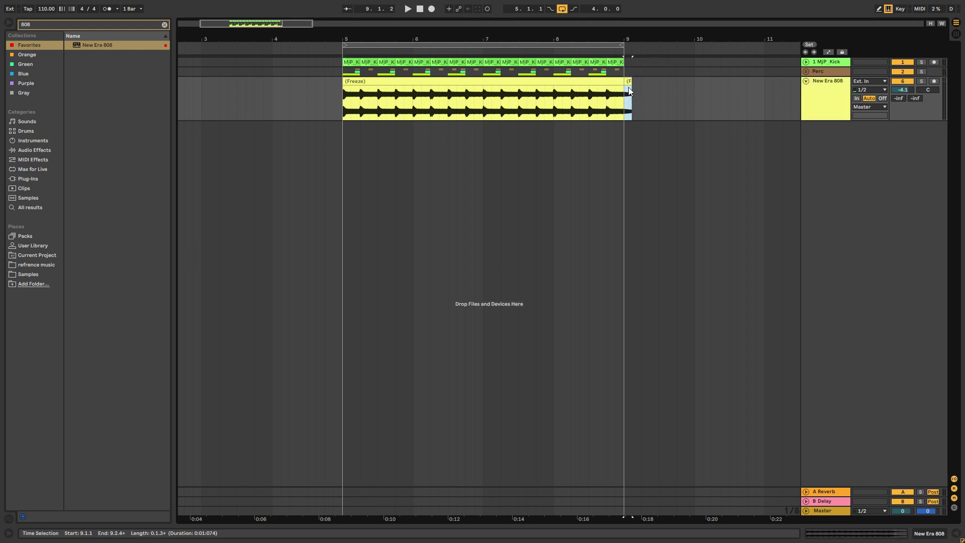
pyautogui.press('Delete')
pyautogui.click(629, 109)
pyautogui.click(343, 103)
pyautogui.press('space')
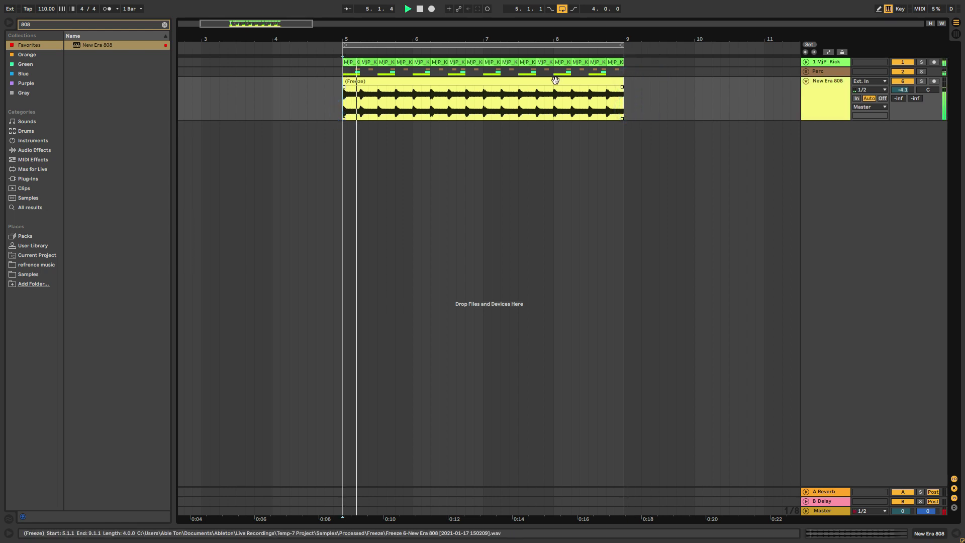
# Step: Copy the kick-sidechained Compressor from the Perc group to the New Era 808 track
pyautogui.doubleClick(832, 90)
pyautogui.click(821, 71)
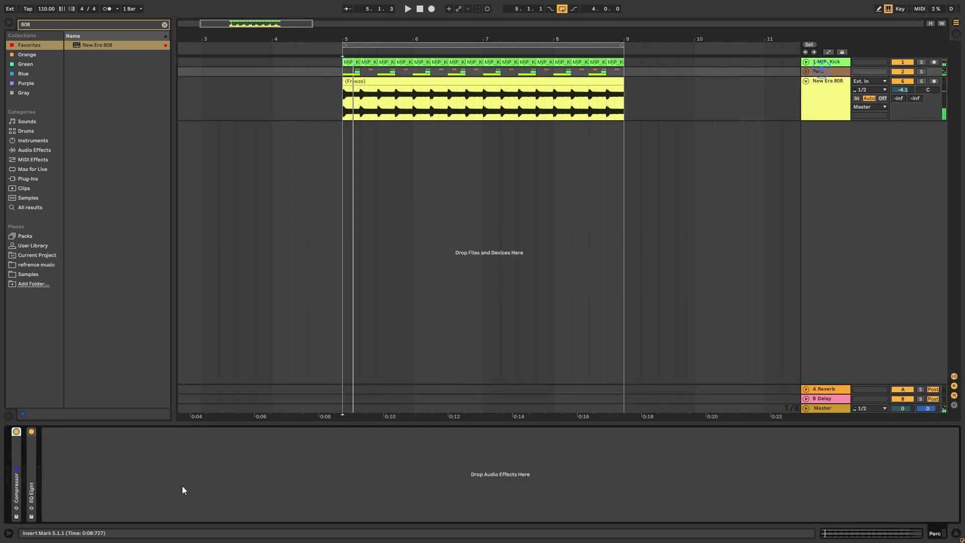
pyautogui.doubleClick(17, 451)
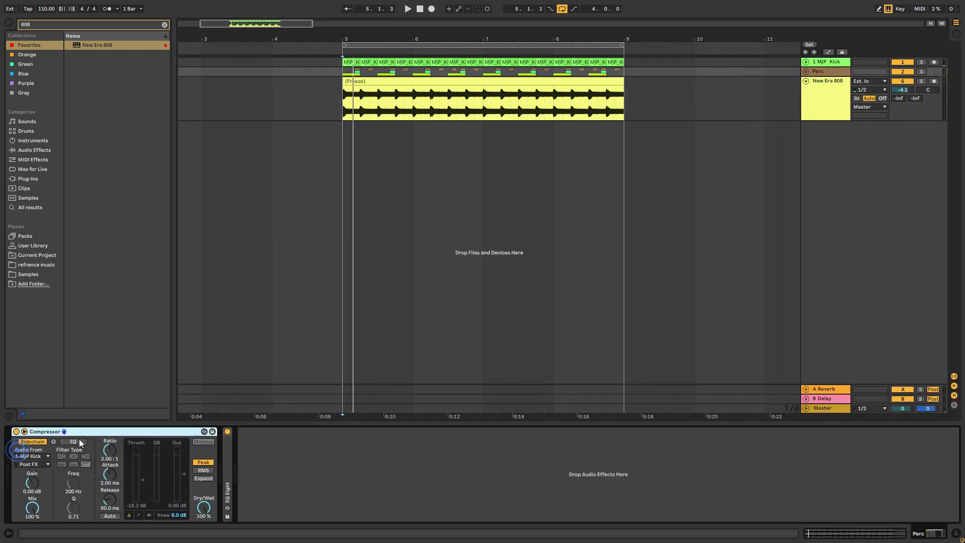
pyautogui.click(816, 103)
pyautogui.click(211, 435)
# Step: Set the 808 compressor to ratio inf:1, attack 0.01 ms and threshold -33.1 dB during playback, and lower the track volume further
pyautogui.press('space')
pyautogui.press('space')
pyautogui.press('space')
pyautogui.press('space')
pyautogui.moveTo(114, 452); pyautogui.dragTo(113, 402)
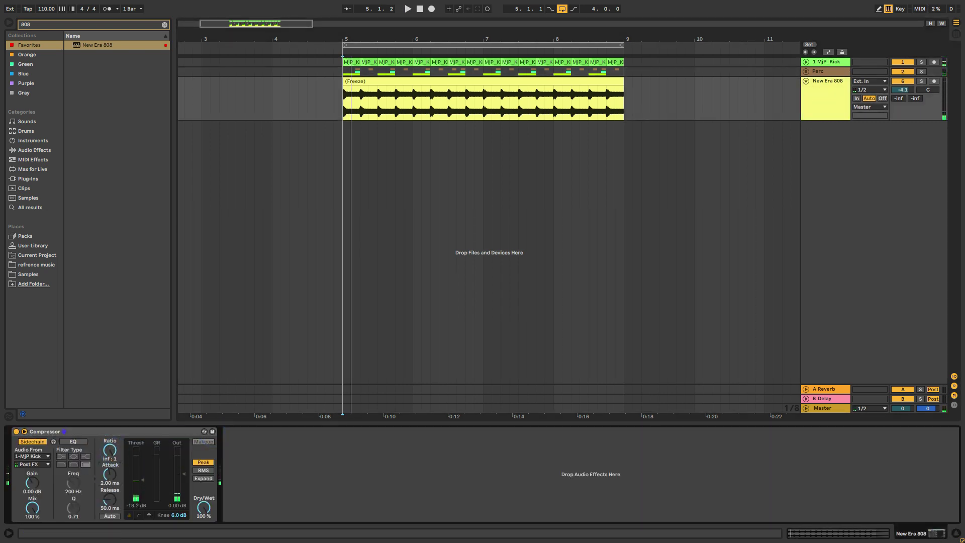
pyautogui.press('space')
pyautogui.moveTo(146, 480); pyautogui.dragTo(146, 489)
pyautogui.moveTo(903, 89); pyautogui.dragTo(902, 98)
# Step: Collapse the New Era 808 track and rename it 808
pyautogui.click(806, 81)
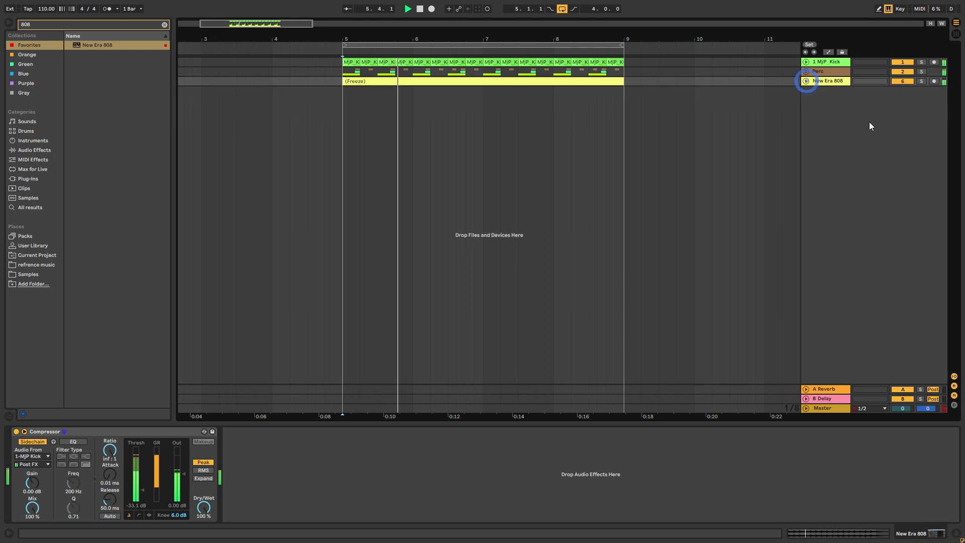
pyautogui.doubleClick(834, 79)
pyautogui.write('808')
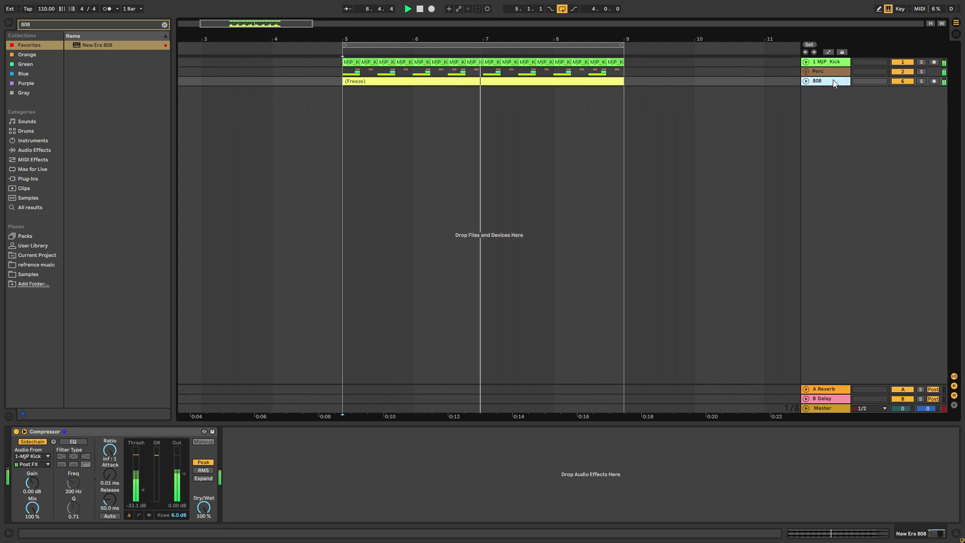
pyautogui.press('Return')
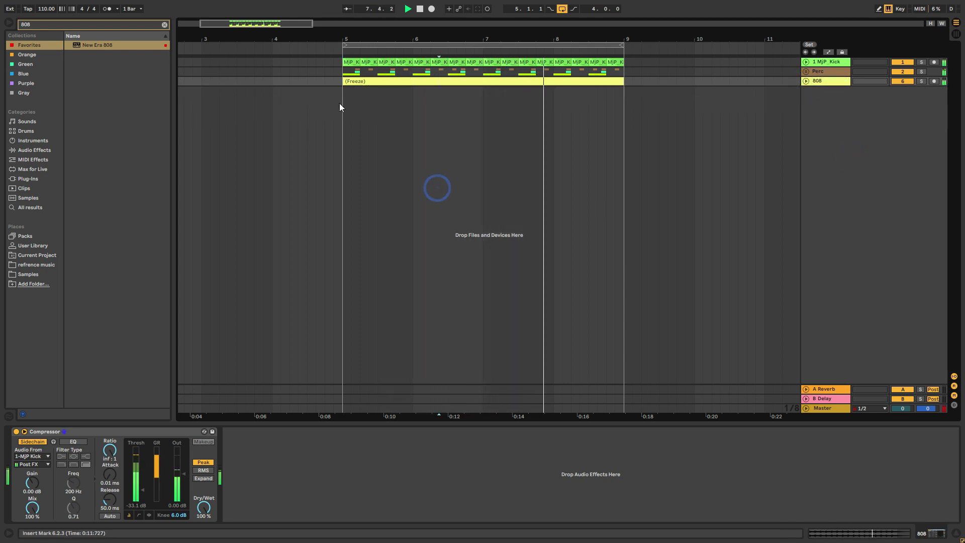
# Step: Search the plug-ins for "syl" and load Sylenth1 on a new MIDI track
pyautogui.hotkey('ctrl', 'f')
pyautogui.write('syln')
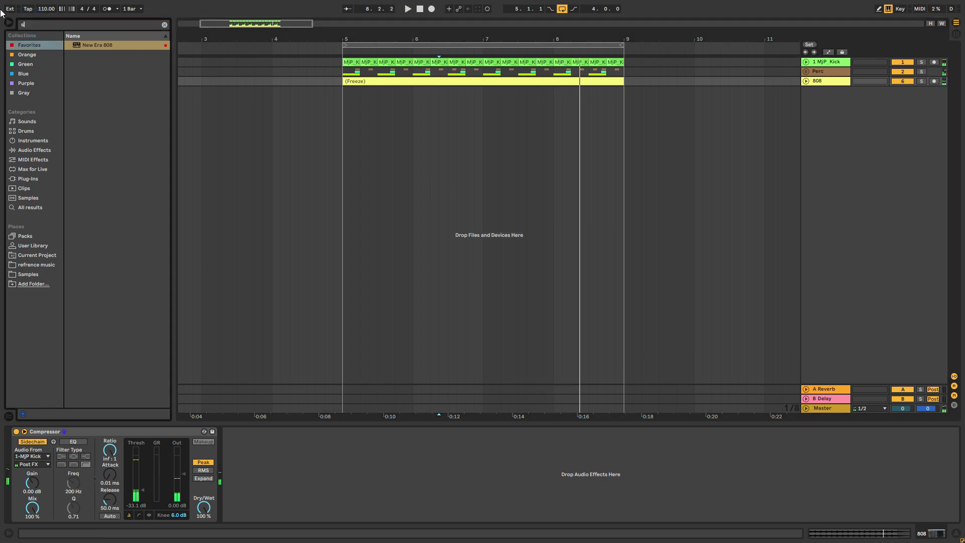
pyautogui.click(33, 179)
pyautogui.press('BackSpace')
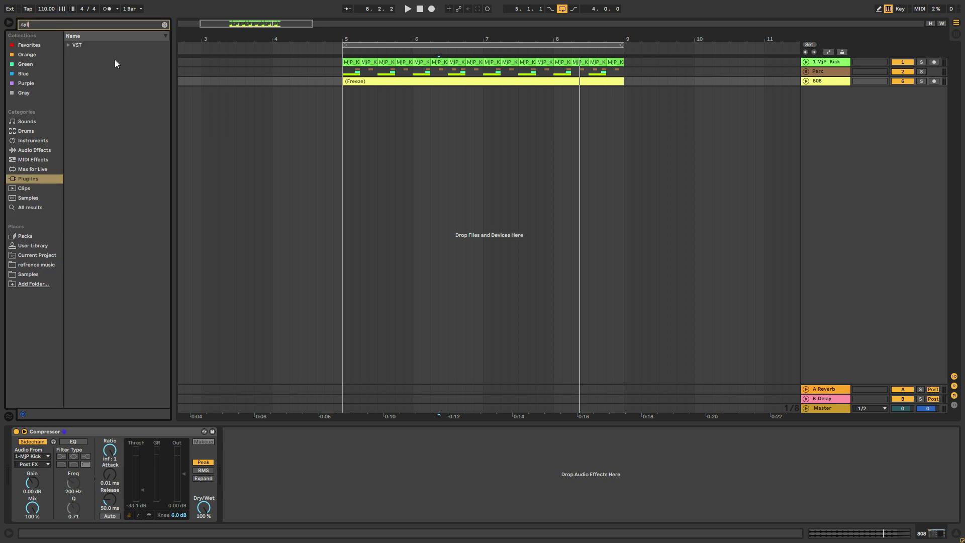
pyautogui.click(70, 46)
pyautogui.click(72, 54)
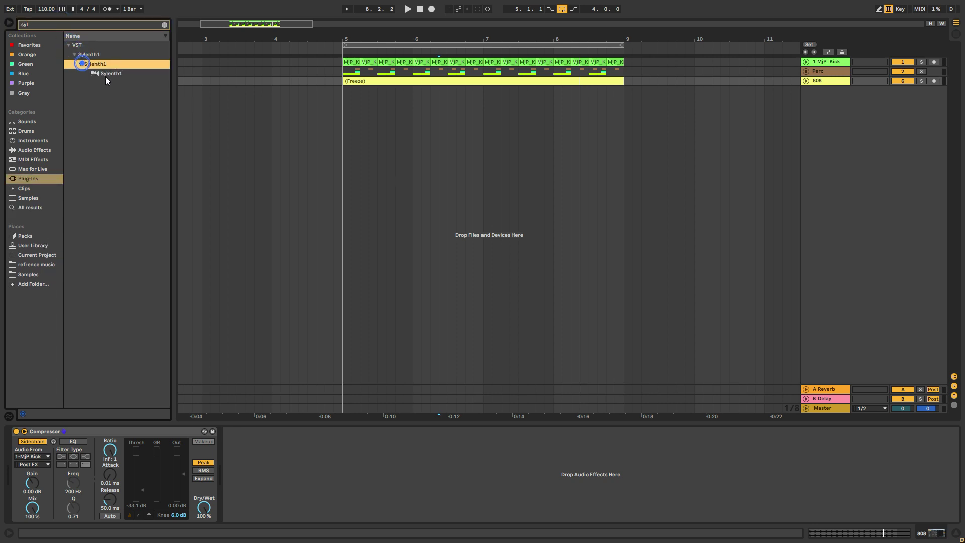
pyautogui.moveTo(101, 73); pyautogui.dragTo(312, 176)
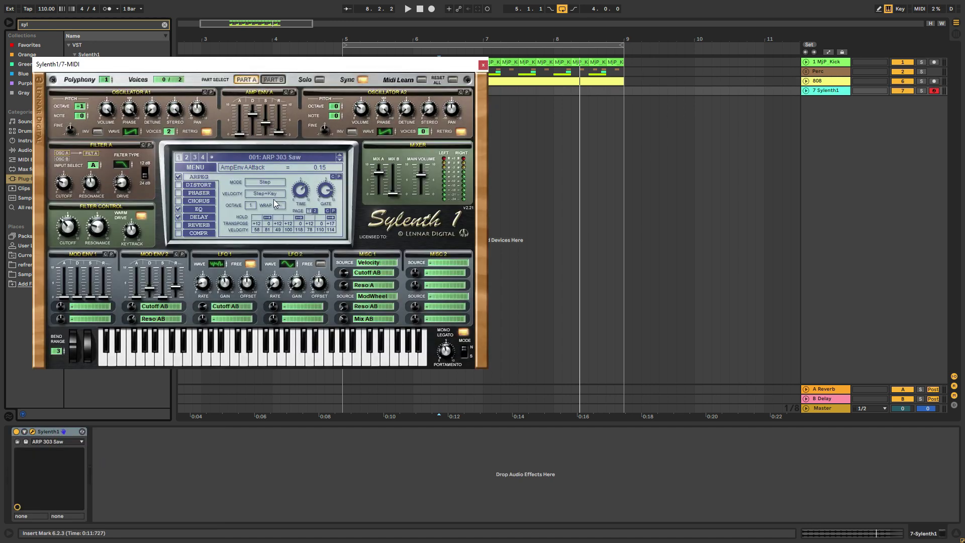
# Step: Load the AdamVanBaker Presets bank in Sylenth1, expand its track, and lower the track volume to -8.1 dB
pyautogui.click(195, 168)
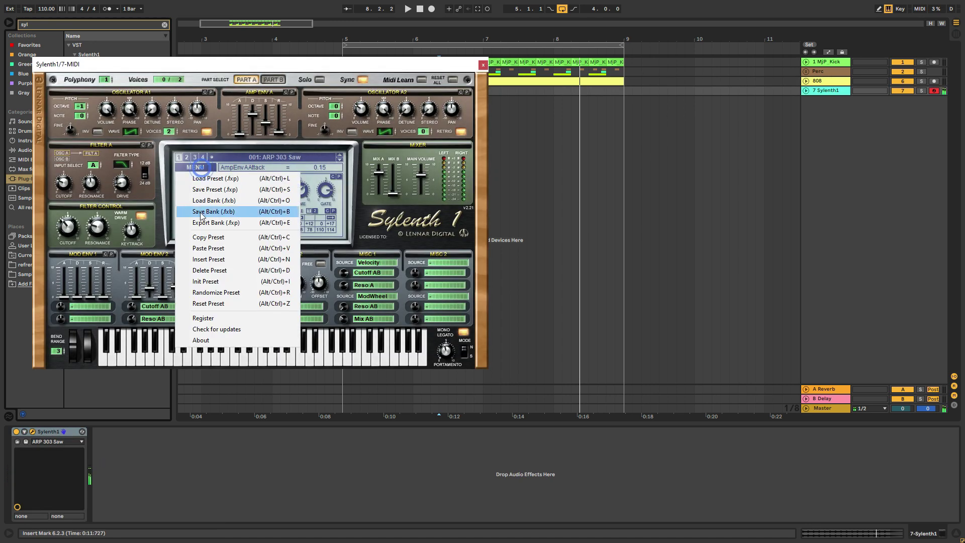
pyautogui.click(215, 201)
pyautogui.doubleClick(120, 231)
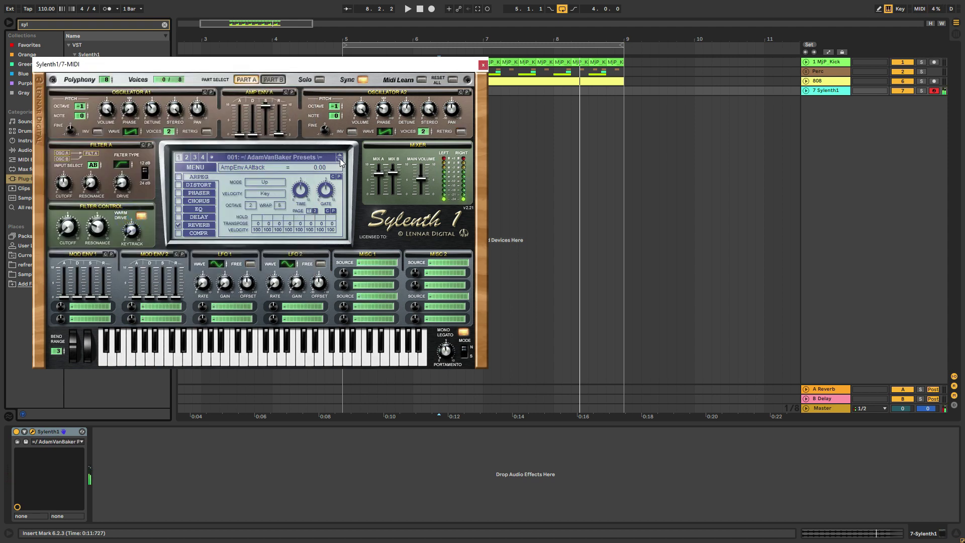
pyautogui.click(806, 90)
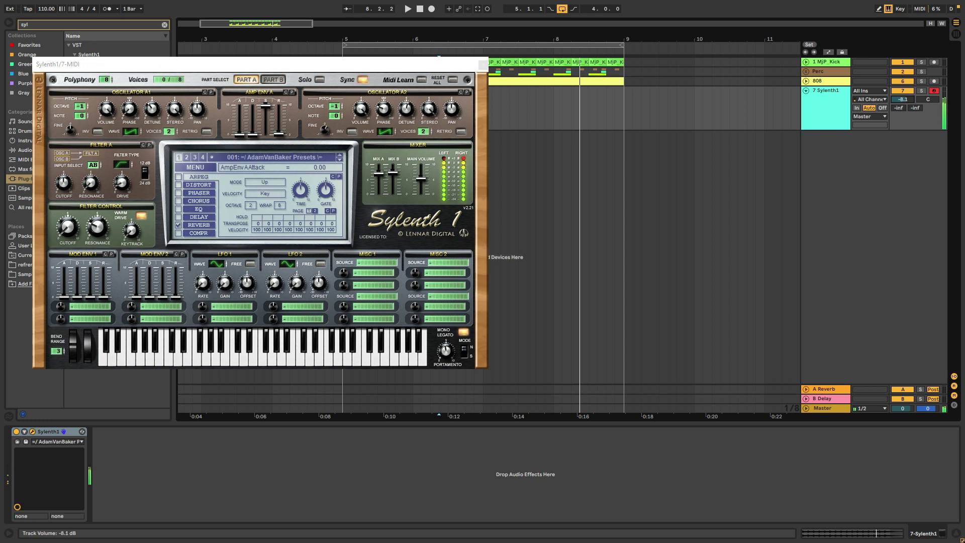
# Step: Audition the bass presets, select BASS - Creamy with its delay turned off, and set Sylenth1's main volume to 7.13
pyautogui.click(340, 160)
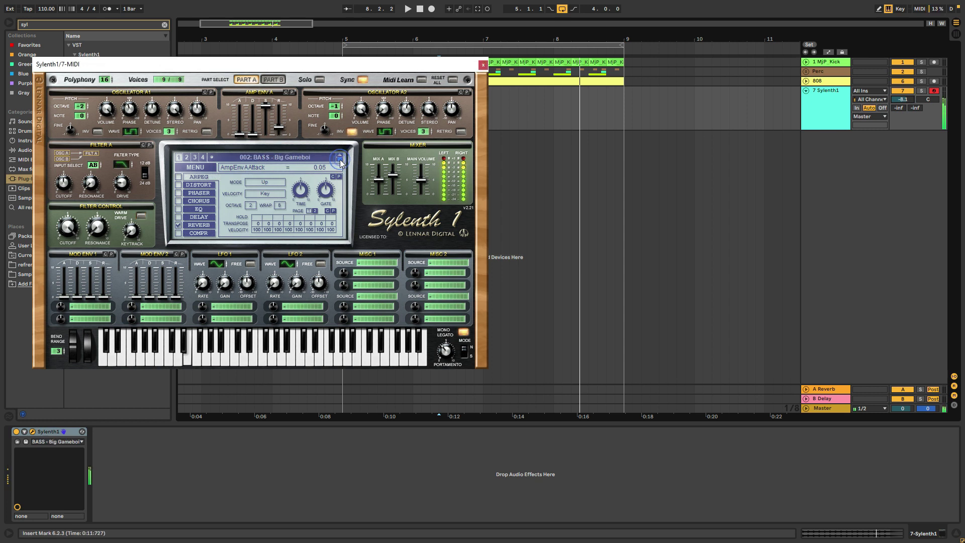
pyautogui.click(340, 159)
pyautogui.click(340, 160)
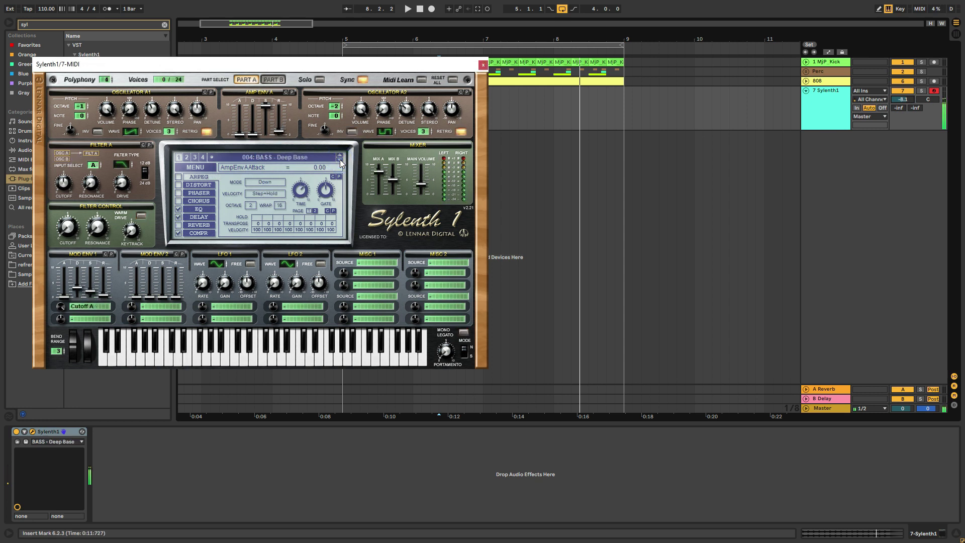
pyautogui.click(339, 155)
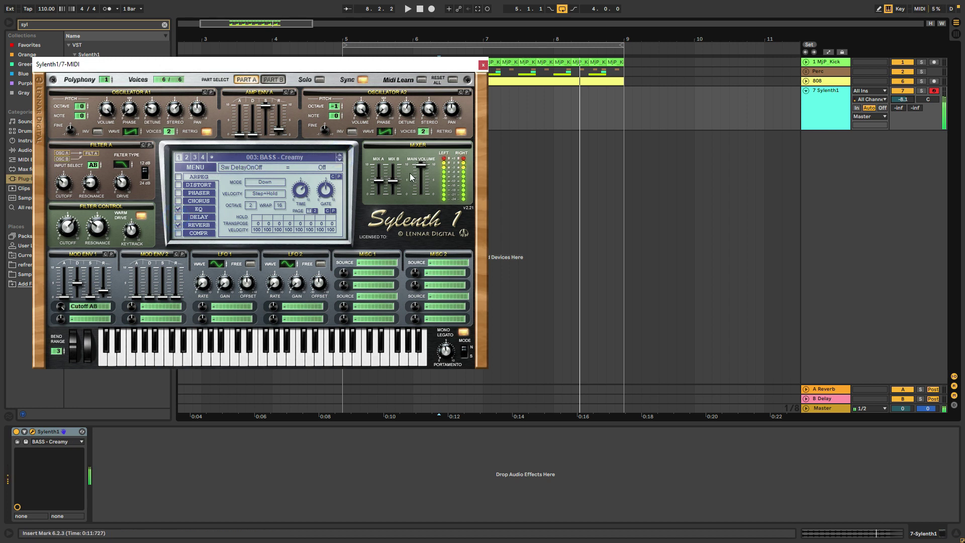
pyautogui.moveTo(421, 196); pyautogui.dragTo(421, 189)
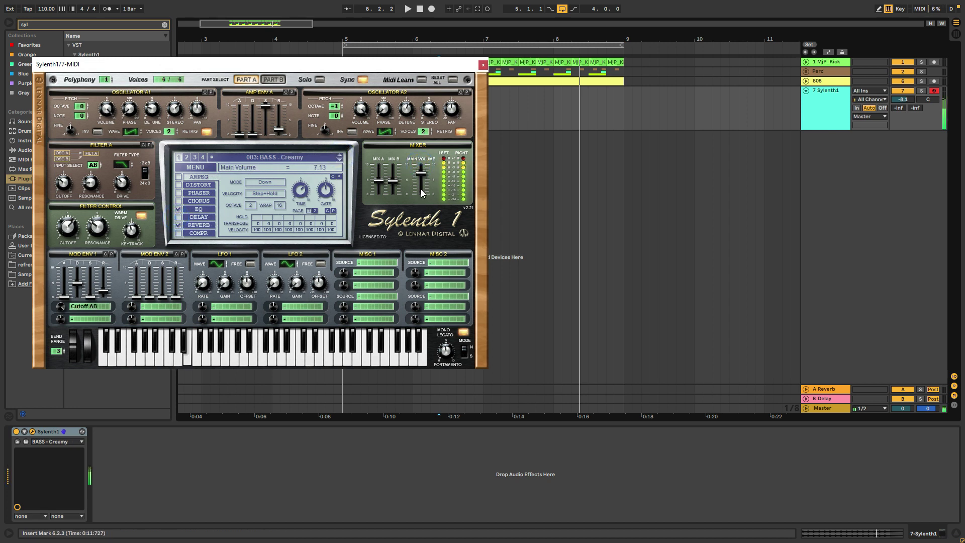
# Step: Close the Sylenth1 window and insert an empty four-bar MIDI clip on its track from 5.1.1 to 9.1.1
pyautogui.click(483, 66)
pyautogui.moveTo(343, 118); pyautogui.dragTo(604, 118)
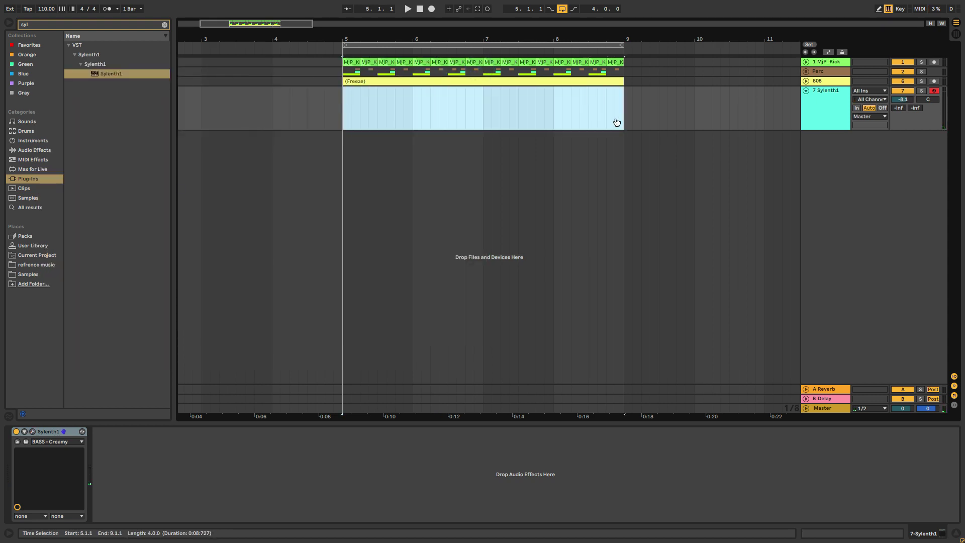
pyautogui.hotkey('ctrl', 'shift', 'm')
# Step: Enlarge the clip's note editor and set it to a fixed 1/16 grid
pyautogui.moveTo(141, 405)
pyautogui.mouseDown()
pyautogui.moveTo(167, 426)
pyautogui.moveTo(123, 408)
pyautogui.mouseUp()
pyautogui.click(139, 421)
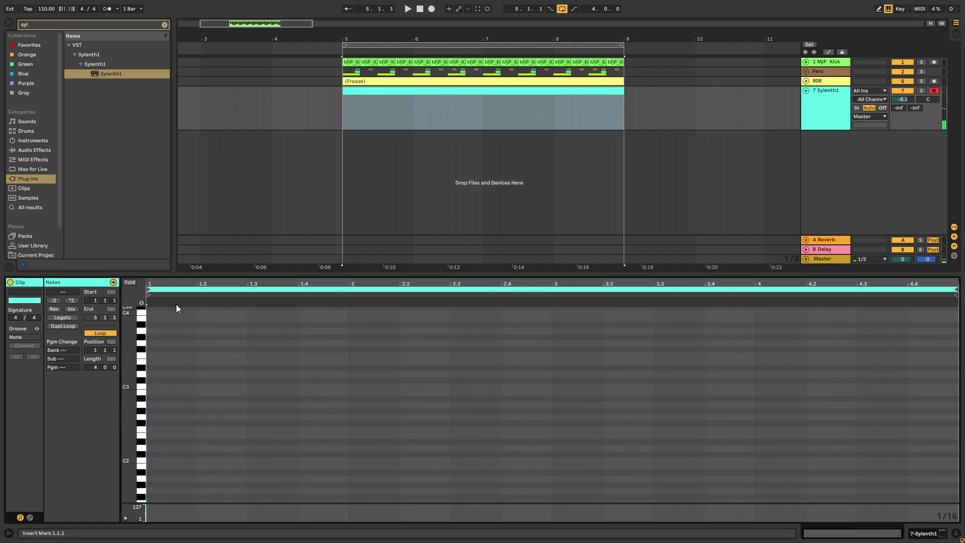
pyautogui.moveTo(183, 273); pyautogui.dragTo(183, 100)
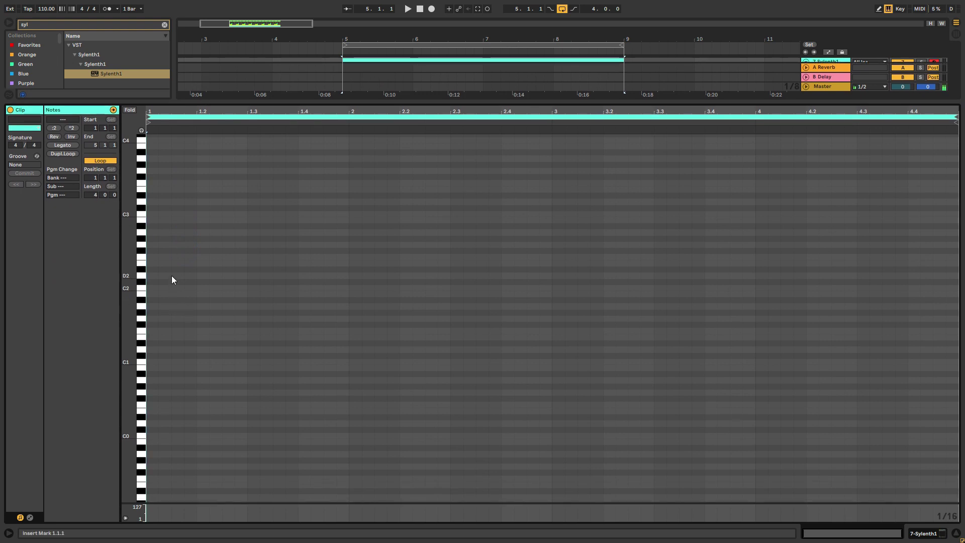
pyautogui.rightClick(174, 261)
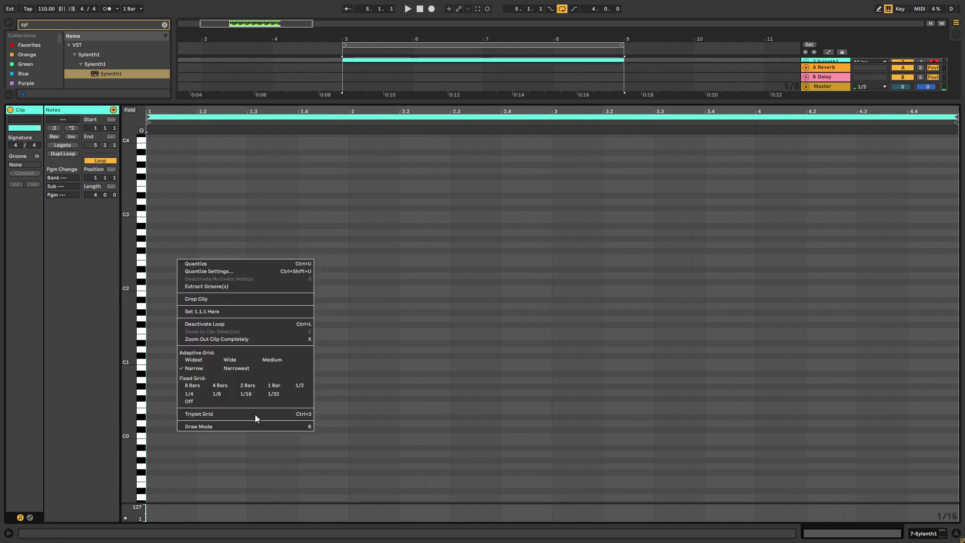
pyautogui.click(251, 391)
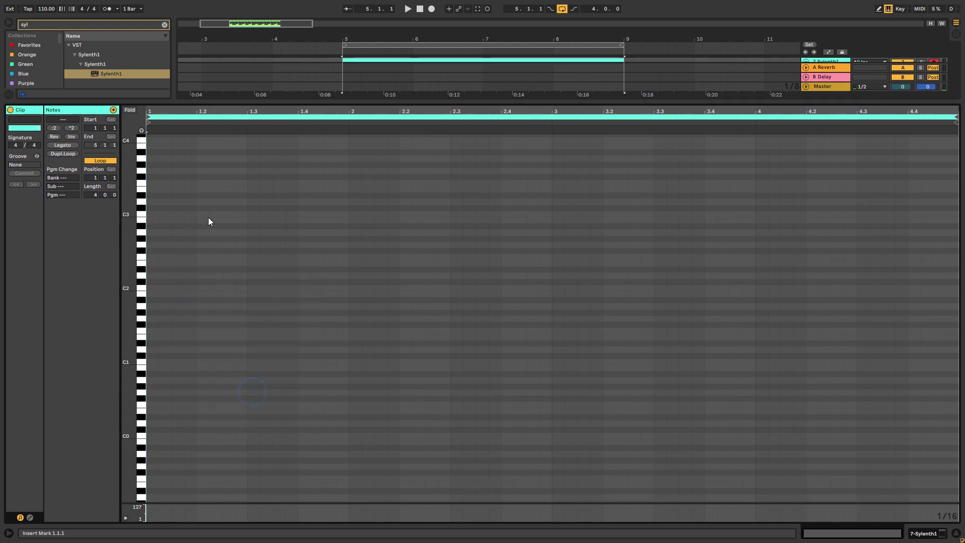
# Step: Add a sixteenth E2 note at 1.1.3 and copy it to 1.2.2 and 1.2.4, listening along
pyautogui.doubleClick(174, 264)
pyautogui.moveTo(174, 111); pyautogui.dragTo(174, 141)
pyautogui.press('space')
pyautogui.press('space')
pyautogui.press('space')
pyautogui.press('space')
pyautogui.press('space')
pyautogui.press('space')
pyautogui.keyDown('ctrl'); pyautogui.moveTo(212, 263); pyautogui.dragTo(294, 264); pyautogui.keyUp('ctrl')
pyautogui.press('space')
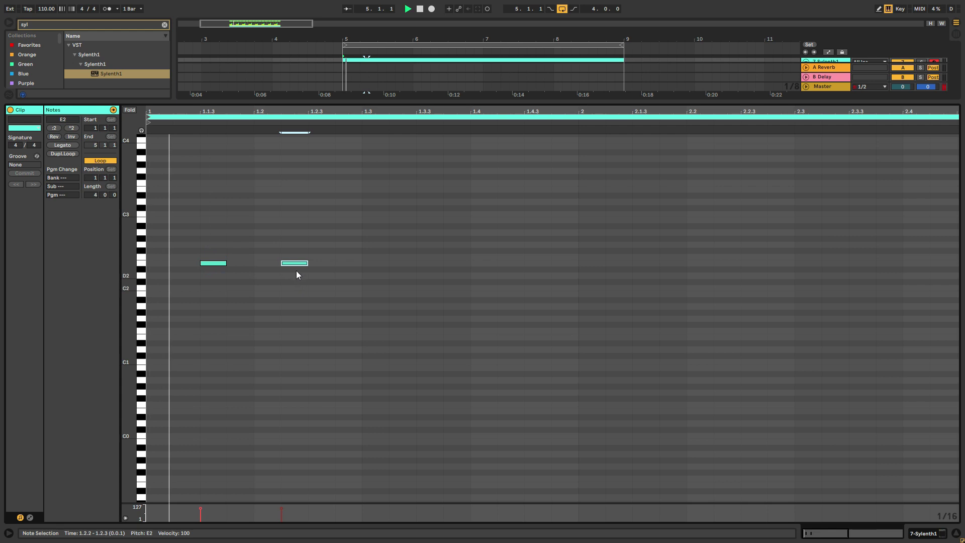
pyautogui.moveTo(292, 268); pyautogui.dragTo(346, 267)
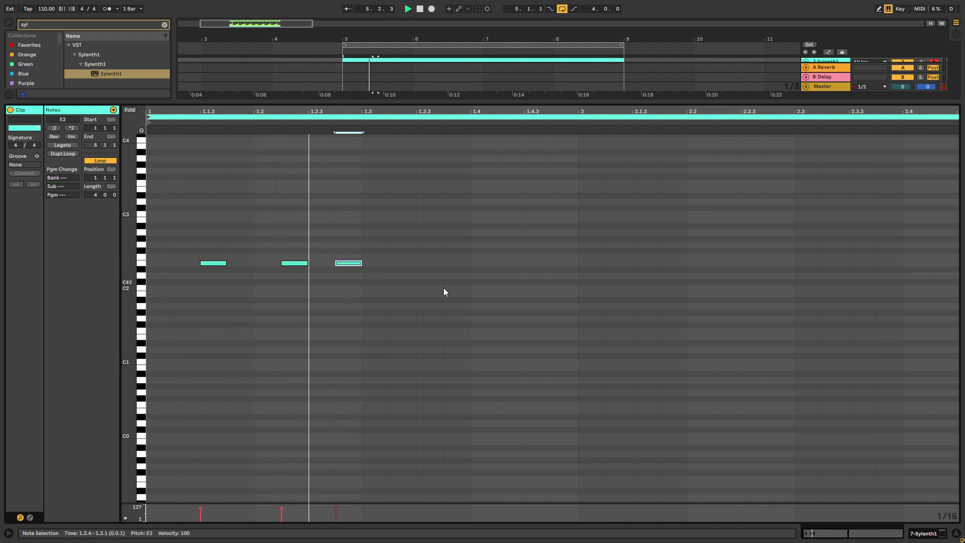
# Step: Copy the last E2 note to 1.3.2 and duplicate it twice to make three consecutive sixteenth notes
pyautogui.moveTo(343, 263); pyautogui.dragTo(402, 268)
pyautogui.hotkey('ctrl', 'd')
pyautogui.hotkey('ctrl', 'd')
pyautogui.press('space')
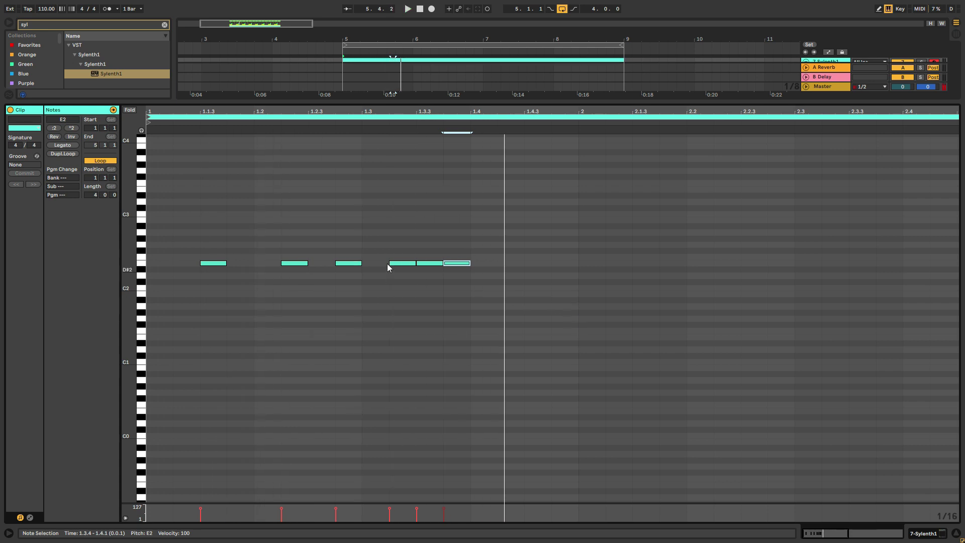
# Step: Duplicate the three consecutive E2 notes, placing the copies from 1.4.2 and lowering them to D2
pyautogui.press('space')
pyautogui.moveTo(398, 245); pyautogui.dragTo(436, 286)
pyautogui.hotkey('shift', 'Right')
pyautogui.hotkey('shift', 'Right')
pyautogui.hotkey('shift', 'Right')
pyautogui.hotkey('ctrl', 'd')
pyautogui.press('Right')
pyautogui.press('Down')
pyautogui.press('Down')
pyautogui.press('space')
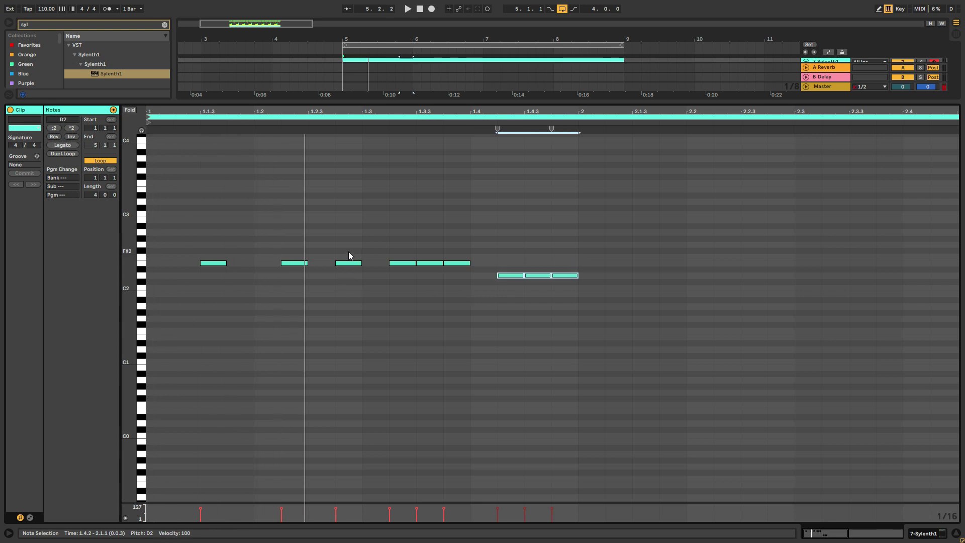
# Step: Raise the note at 1.2.4 to G2 and play the phrase back
pyautogui.press('space')
pyautogui.click(349, 263)
pyautogui.press('Up')
pyautogui.press('Up')
pyautogui.press('Up')
pyautogui.press('space')
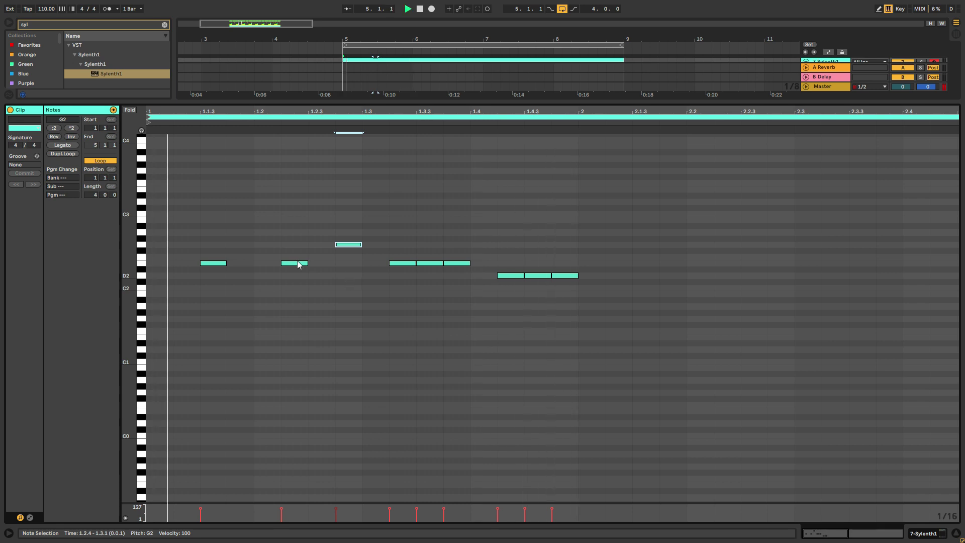
# Step: Shorten all notes of the first-bar phrase together to slightly less than a sixteenth
pyautogui.moveTo(225, 218); pyautogui.dragTo(569, 278)
pyautogui.press('space')
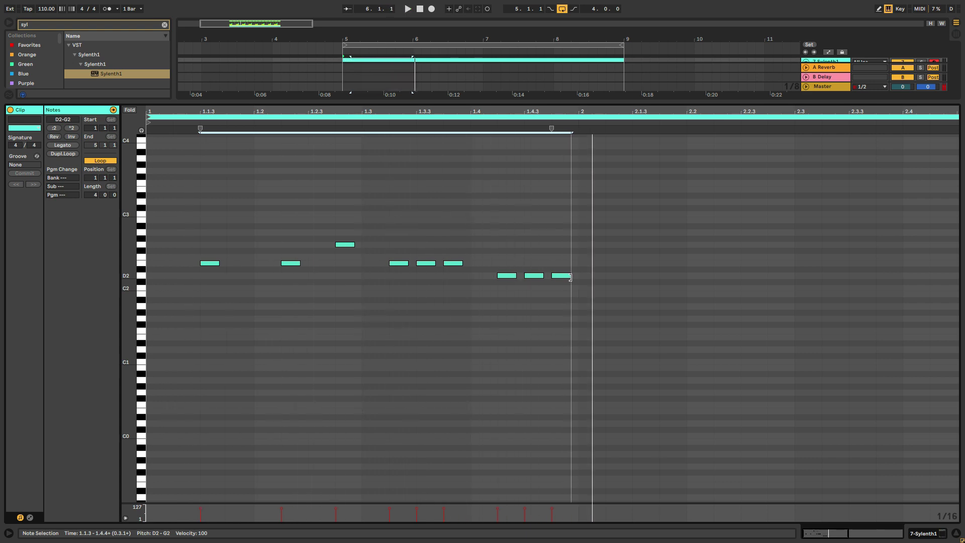
pyautogui.click(559, 305)
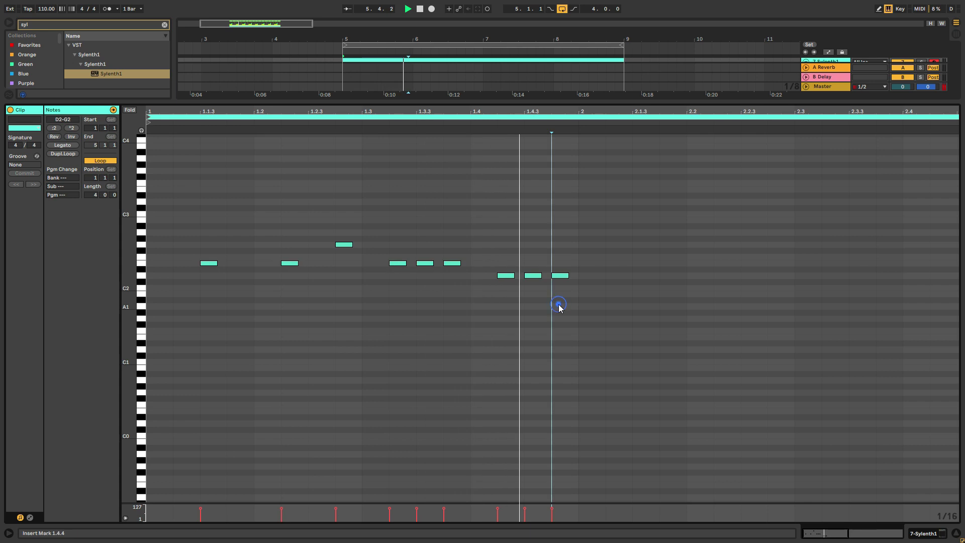
# Step: Duplicate the whole first-bar phrase into bar 2
pyautogui.moveTo(161, 226); pyautogui.dragTo(575, 301)
pyautogui.hotkey('ctrl', 'd')
pyautogui.click(653, 304)
pyautogui.click(599, 263)
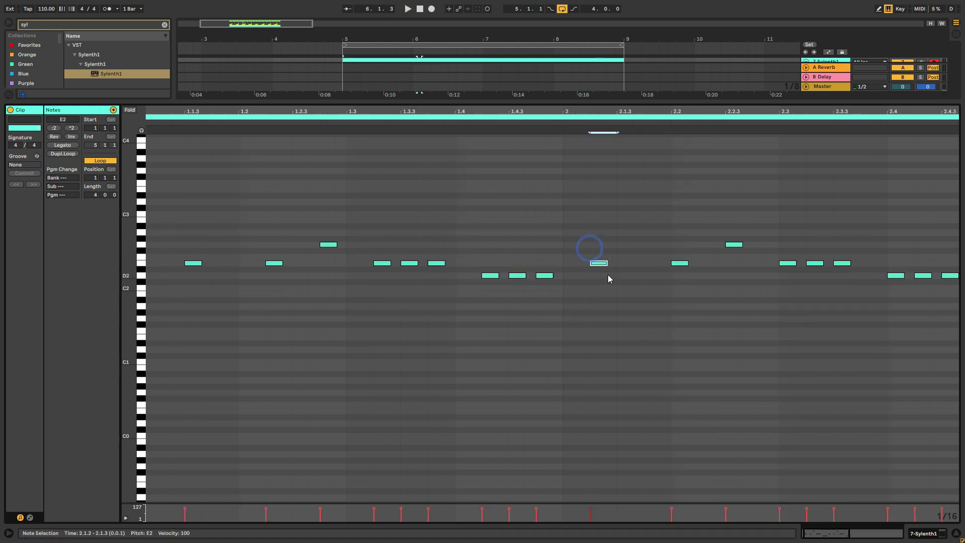
# Step: Lower the G2 note in the bar 2 copy to E2 and listen to the result
pyautogui.moveTo(735, 245); pyautogui.dragTo(741, 263)
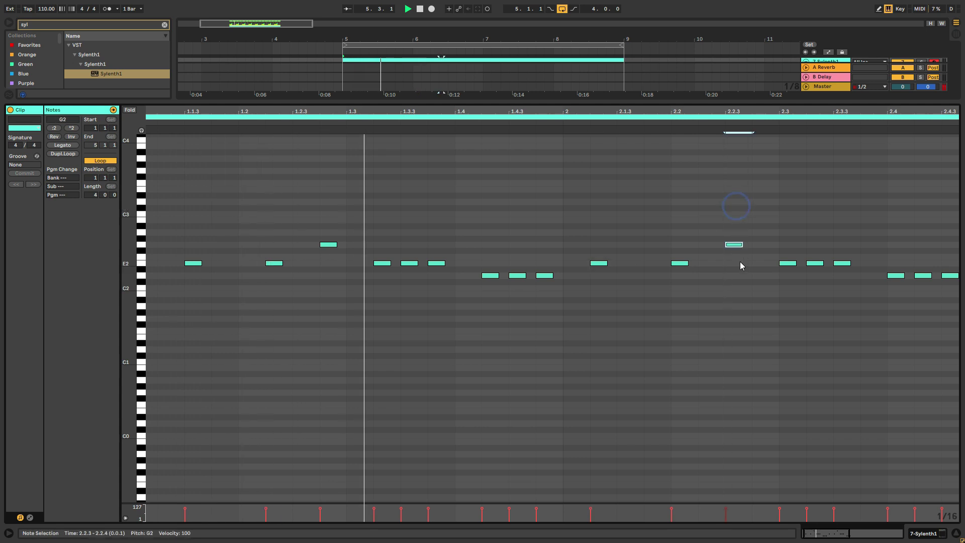
pyautogui.press('Down')
pyautogui.press('space')
pyautogui.press('space')
pyautogui.press('space')
# Step: Shift all bar 2 notes one sixteenth later so the phrase starts at 2.1.3, and play it back
pyautogui.moveTo(587, 237); pyautogui.dragTo(955, 302)
pyautogui.moveTo(603, 110); pyautogui.dragTo(423, 106)
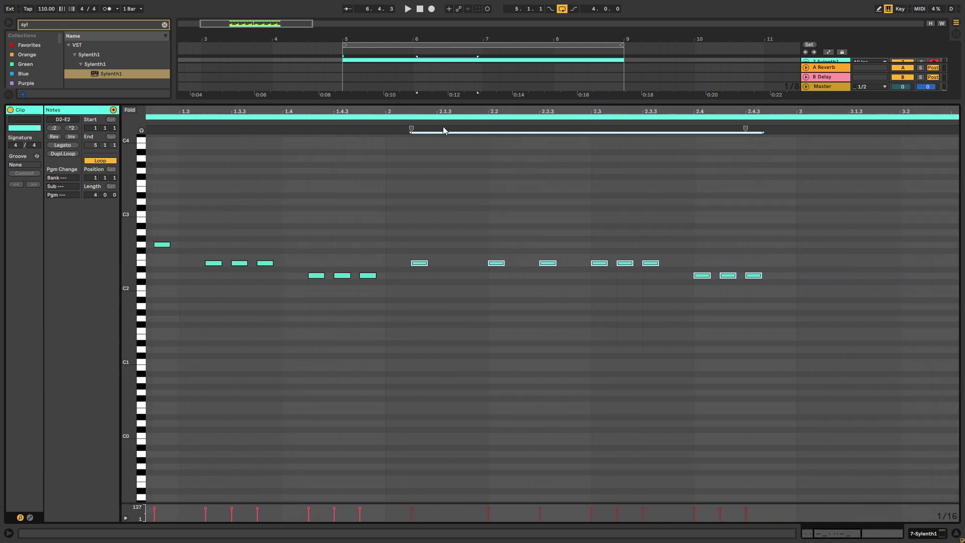
pyautogui.moveTo(421, 235); pyautogui.dragTo(831, 325)
pyautogui.press('Right')
pyautogui.press('space')
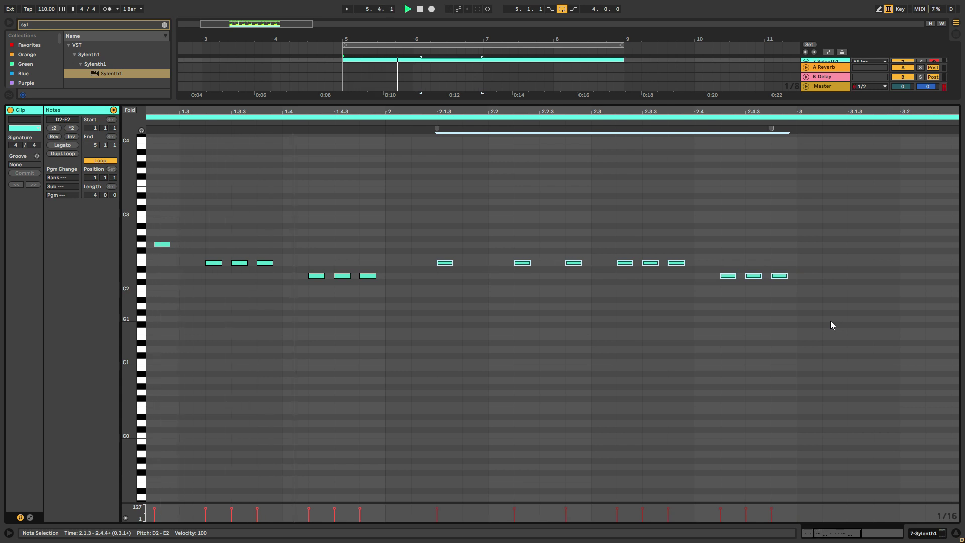
# Step: Replace the three E2 and three D2 notes ending bar 2 with a duplicate of the bar's first three E2 notes
pyautogui.press('space')
pyautogui.moveTo(615, 240); pyautogui.dragTo(695, 276)
pyautogui.press('Delete')
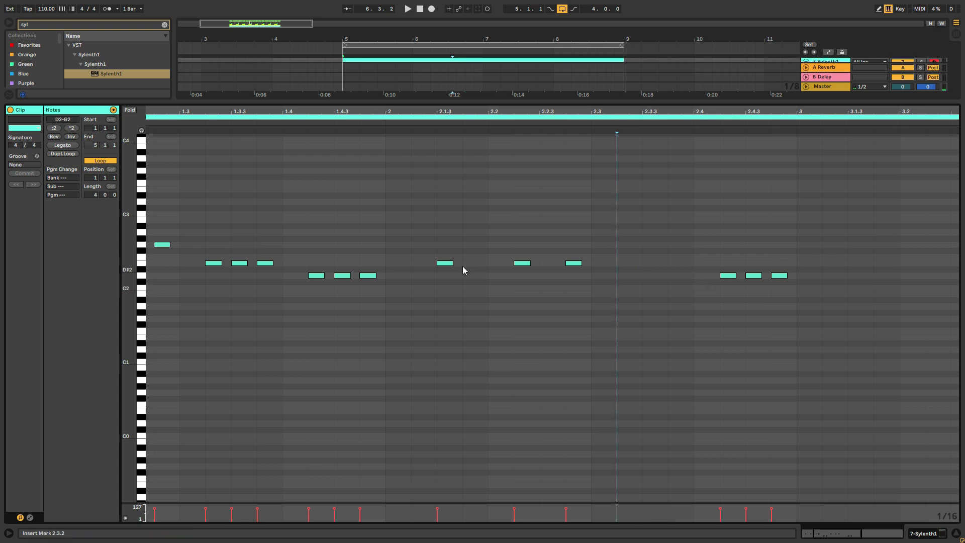
pyautogui.moveTo(397, 246); pyautogui.dragTo(583, 297)
pyautogui.hotkey('ctrl', 'd')
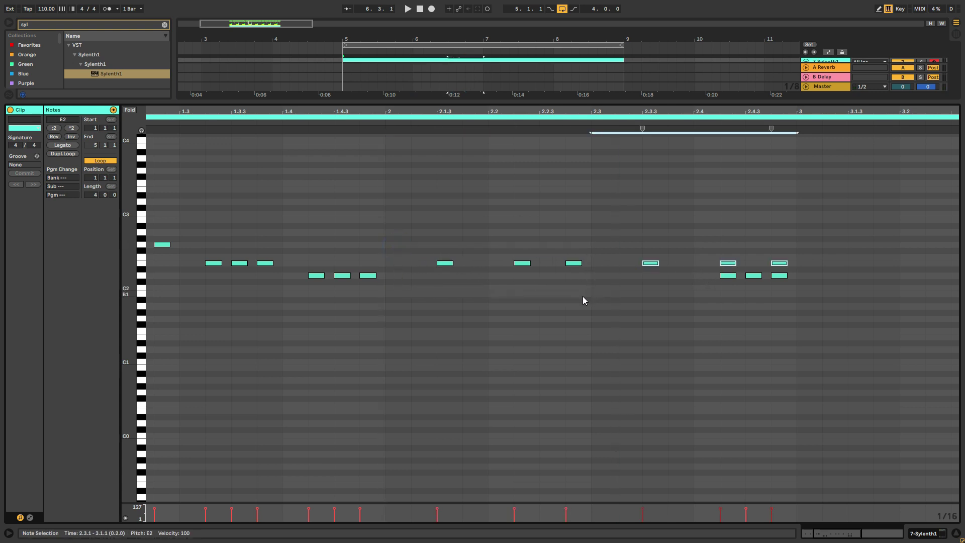
pyautogui.moveTo(704, 274); pyautogui.dragTo(792, 280)
pyautogui.press('Delete')
pyautogui.click(748, 307)
pyautogui.moveTo(459, 111); pyautogui.dragTo(456, 108)
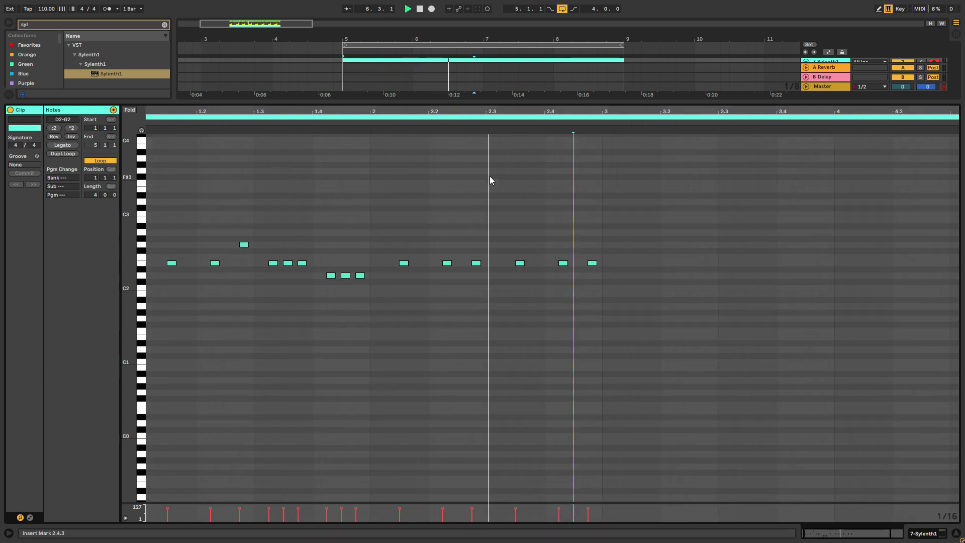
# Step: Duplicate the two-bar note pattern into bars 3 and 4 of the clip and close the note editor
pyautogui.moveTo(156, 221); pyautogui.dragTo(603, 313)
pyautogui.hotkey('ctrl', 'd')
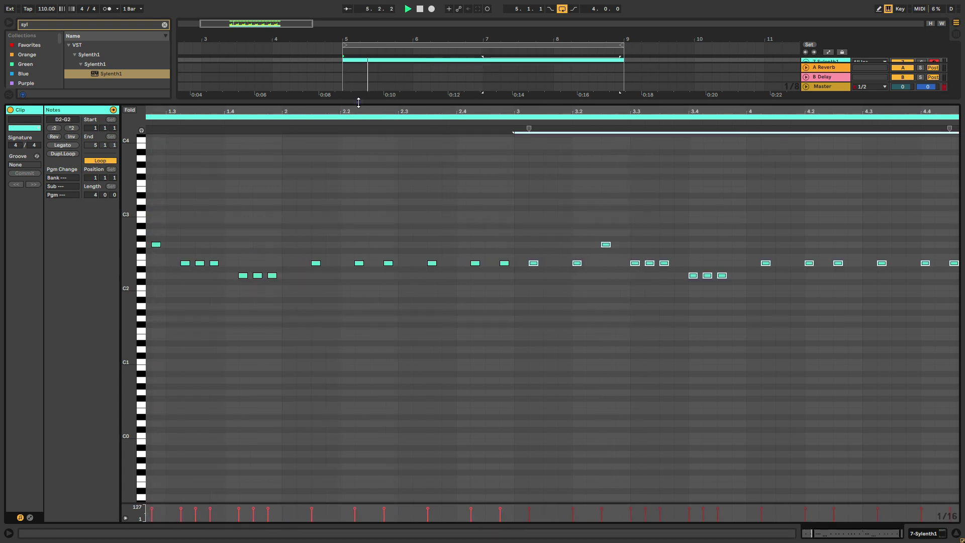
pyautogui.doubleClick(359, 102)
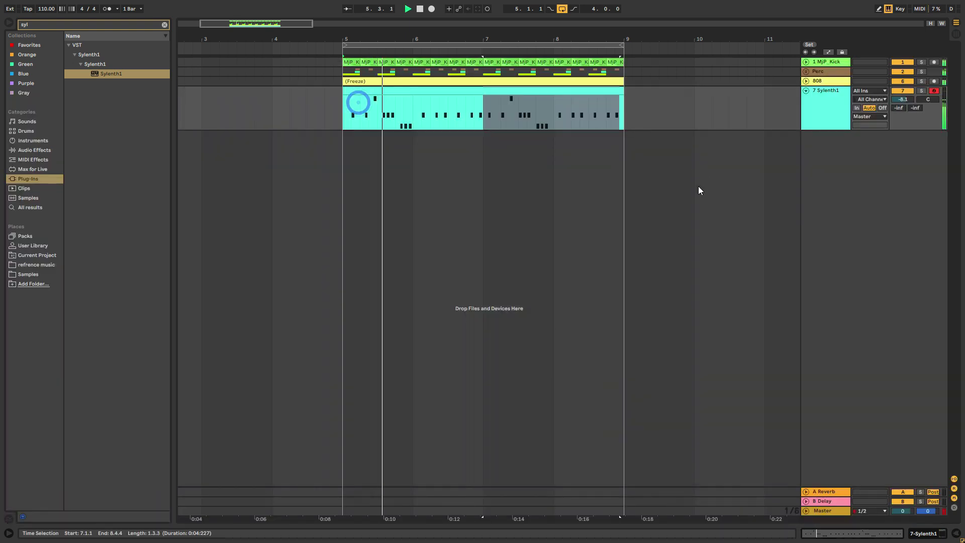
# Step: Group the 808 and Sylenth1 tracks and name the group Bass
pyautogui.doubleClick(827, 82)
pyautogui.press('space')
pyautogui.click(819, 81)
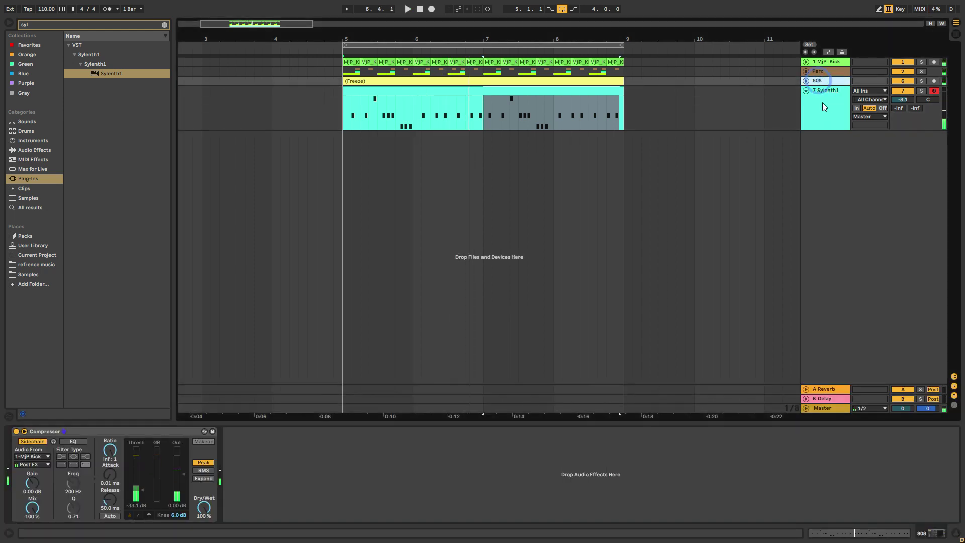
pyautogui.click(822, 102)
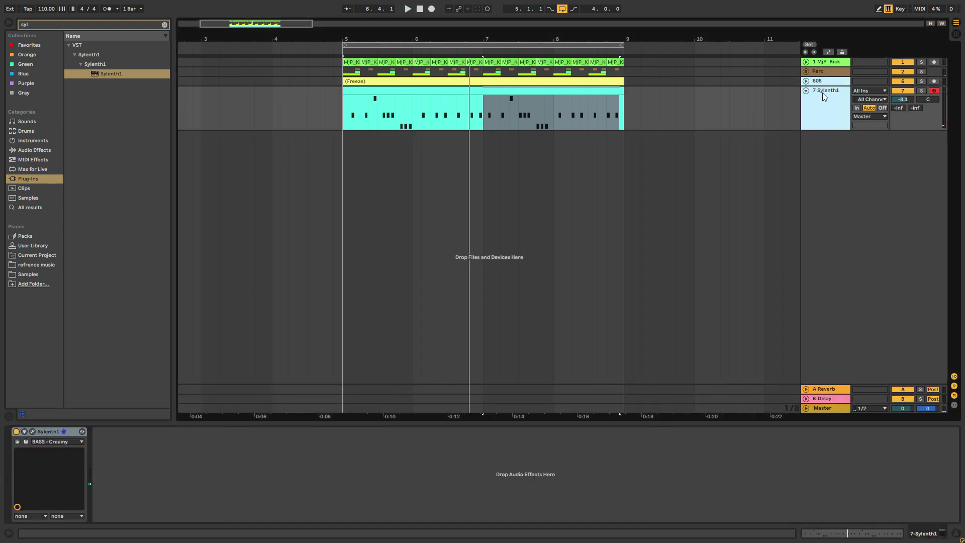
pyautogui.hotkey('ctrl', 'g')
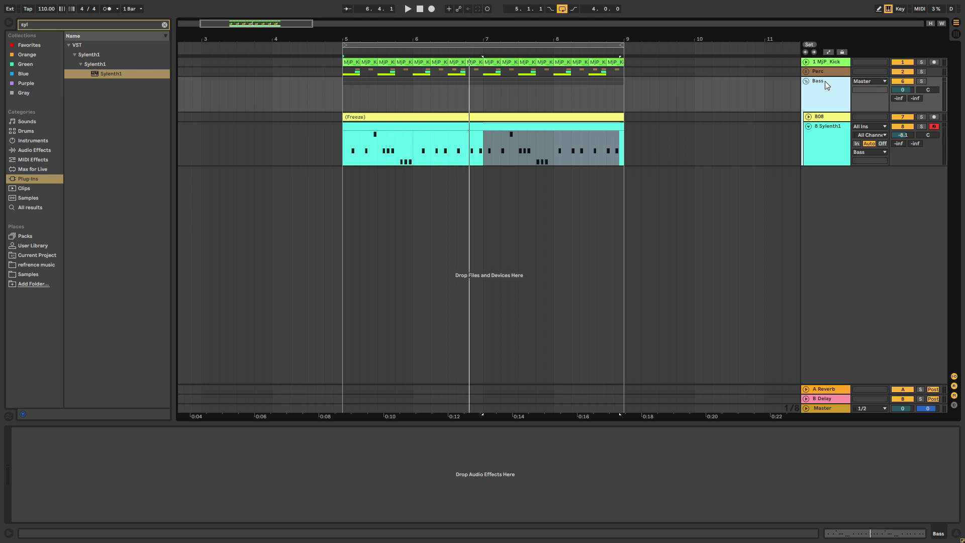
# Step: Move the sidechain Compressor from the 808 track to the Bass group
pyautogui.click(828, 116)
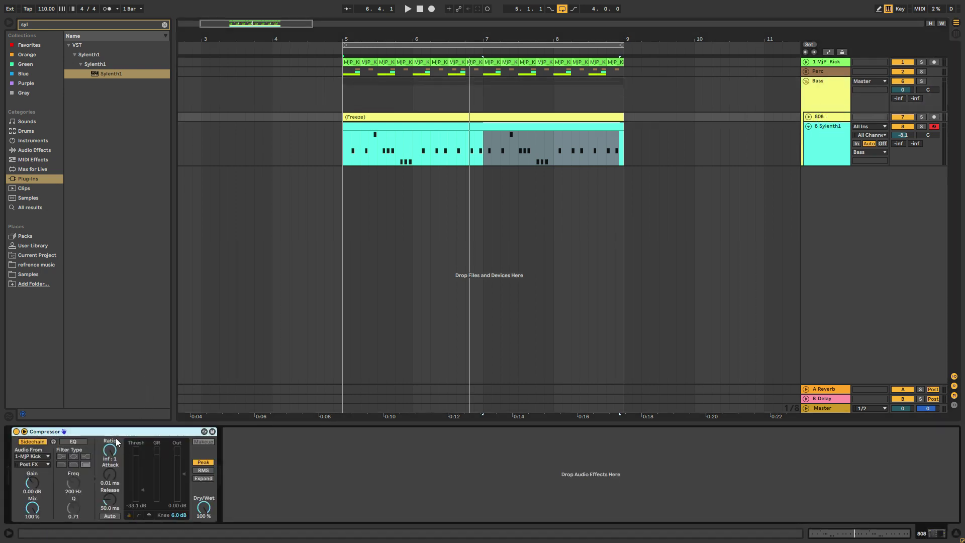
pyautogui.press('Delete')
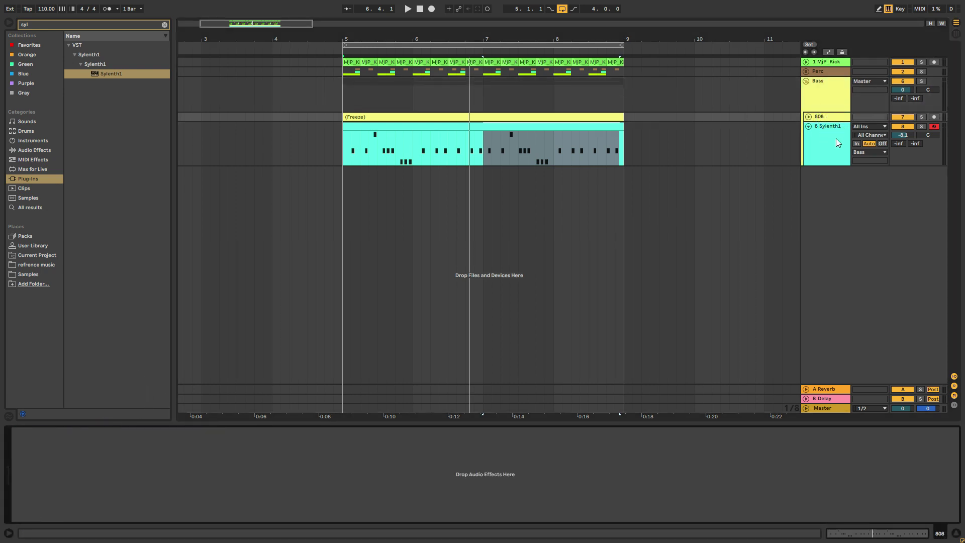
pyautogui.click(826, 88)
pyautogui.hotkey('ctrl', 'z')
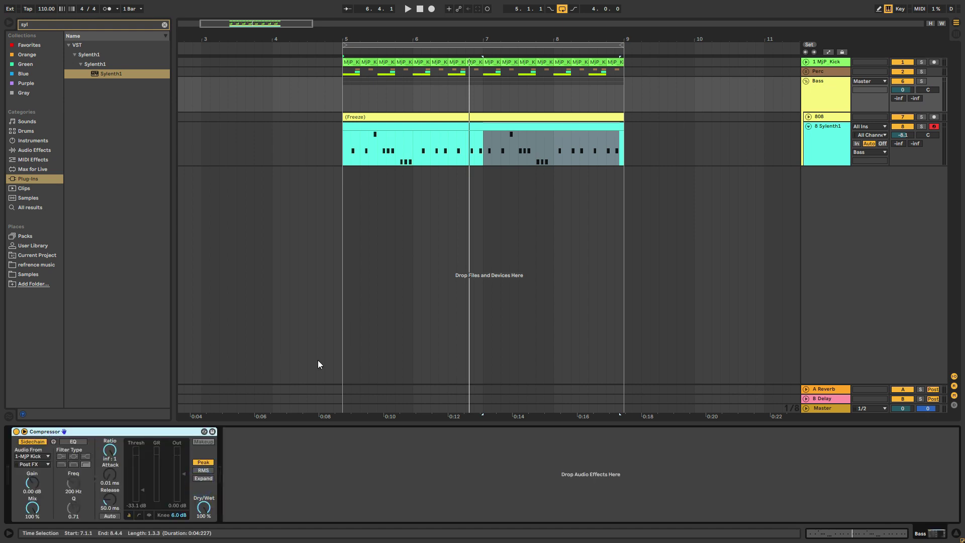
# Step: Play the loop with the grouped sidechain and set the Sylenth1 track volume to -5.9 dB
pyautogui.click(808, 126)
pyautogui.press('space')
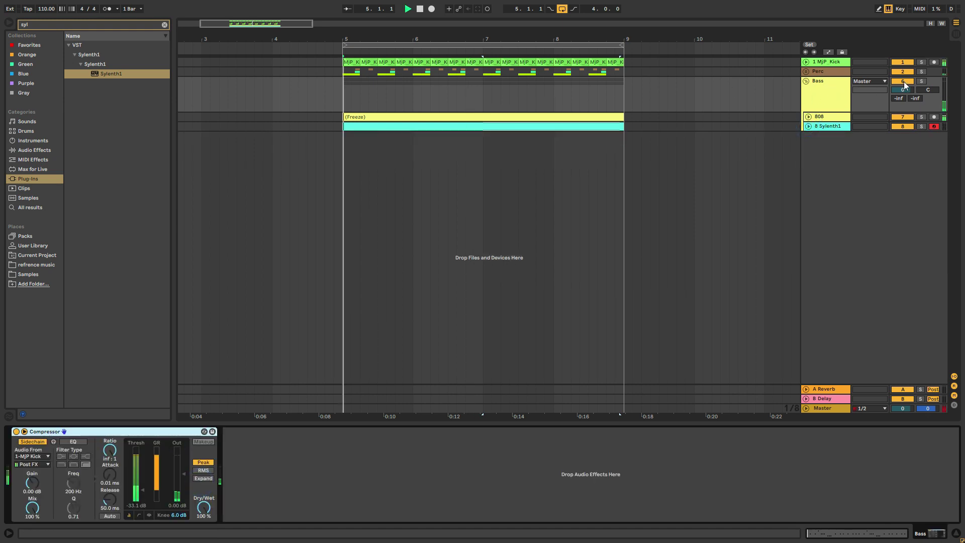
pyautogui.click(808, 126)
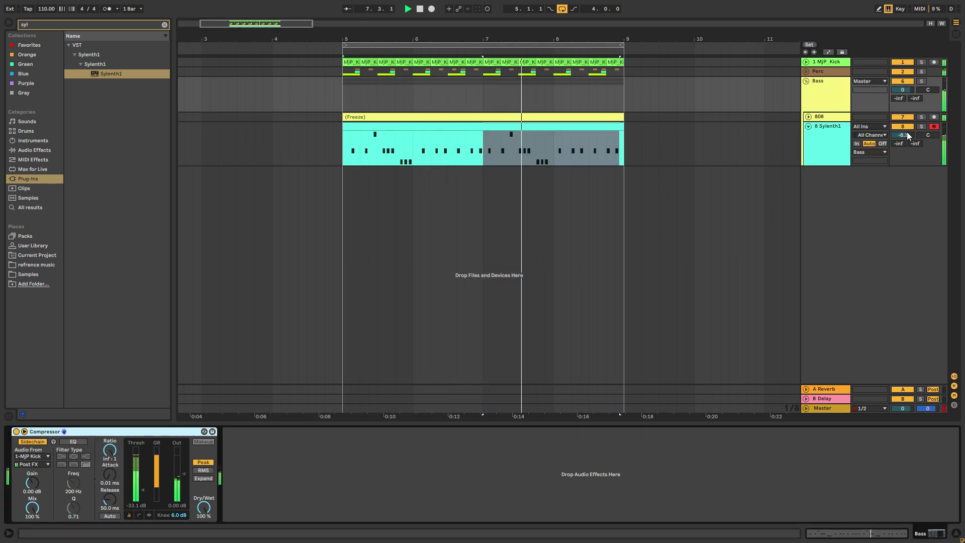
pyautogui.moveTo(902, 134); pyautogui.dragTo(903, 126)
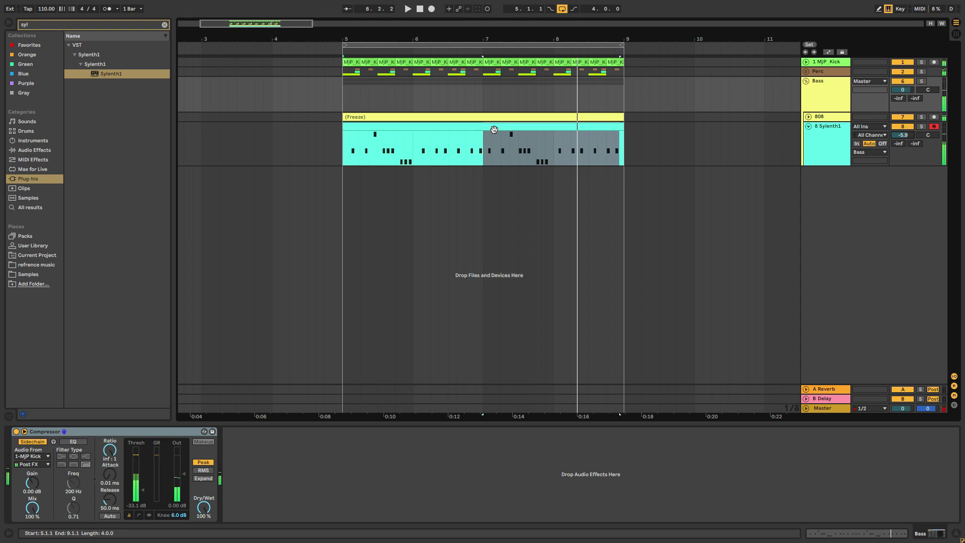
# Step: Trim the Sylenth1 clip to its first two bars, ending at 7.1.1, and duplicate it to fill the four-bar loop
pyautogui.click(494, 129)
pyautogui.press('space')
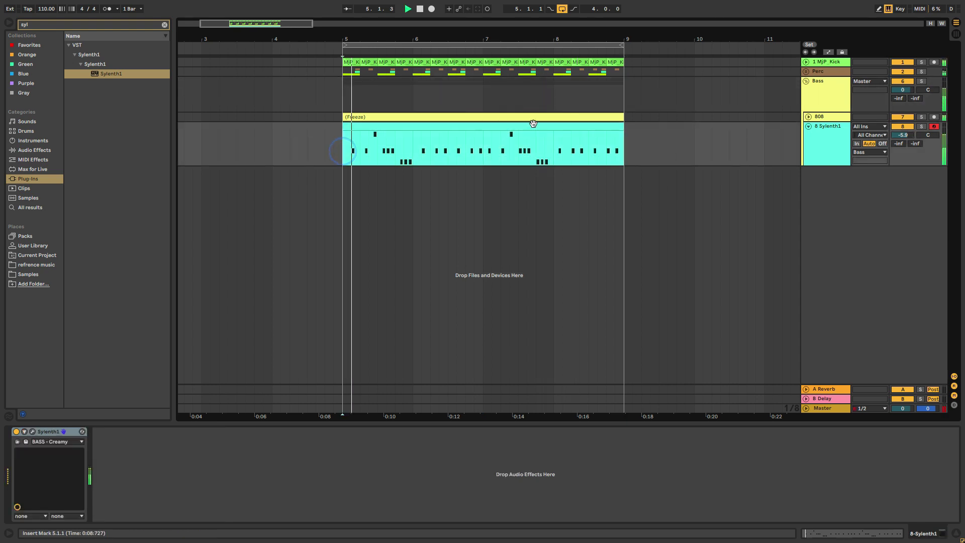
pyautogui.moveTo(620, 129); pyautogui.dragTo(481, 150)
pyautogui.click(463, 129)
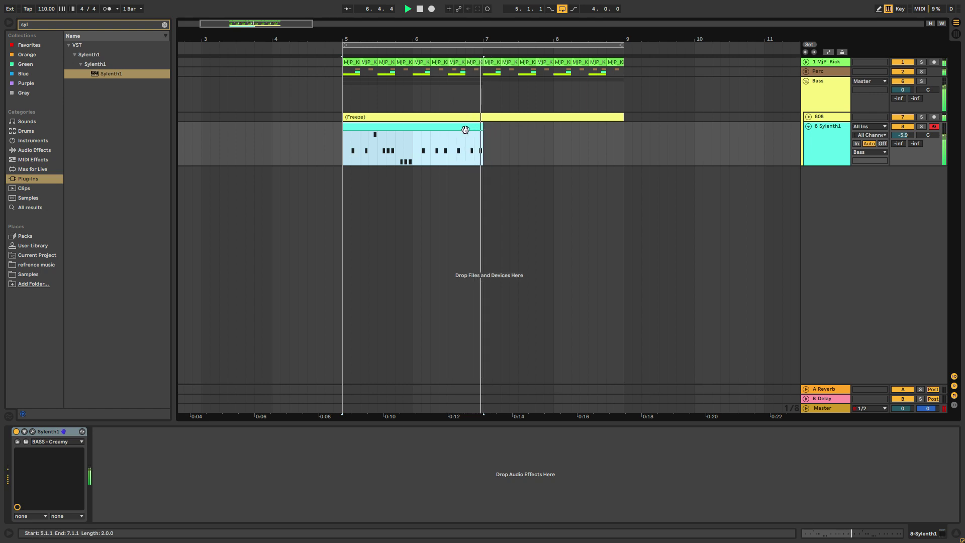
pyautogui.hotkey('ctrl', 'd')
pyautogui.click(773, 156)
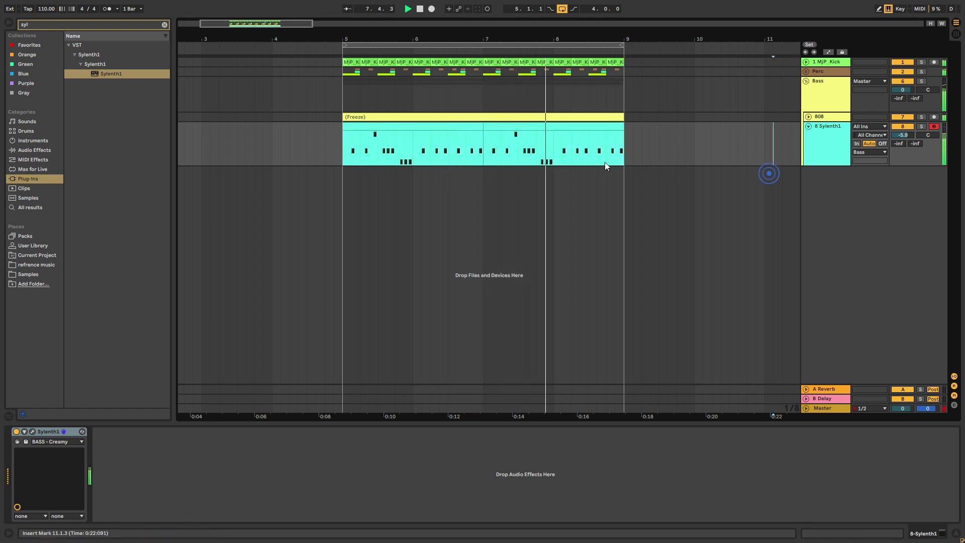
# Step: Set the 808 track volume to -11.1 dB and fold the Bass group with its tracks
pyautogui.click(810, 127)
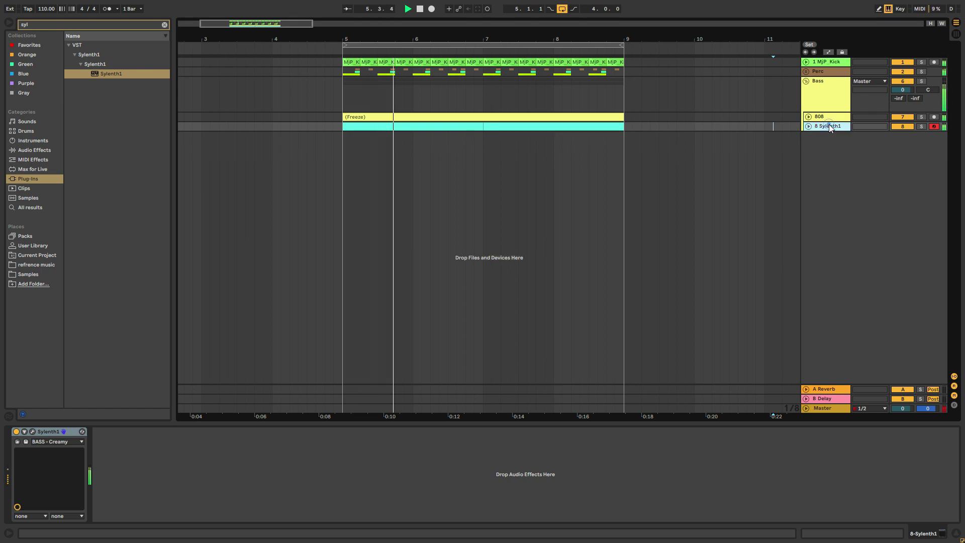
pyautogui.click(808, 117)
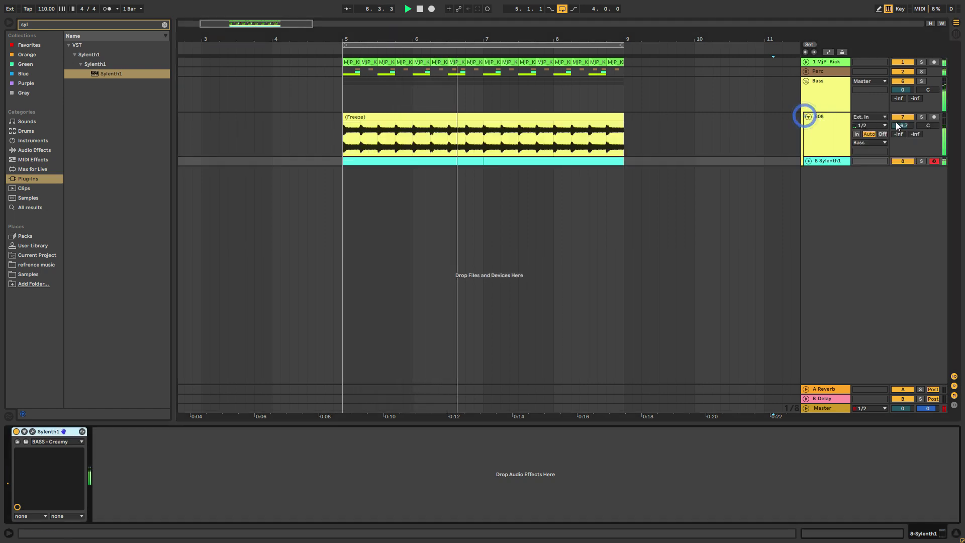
pyautogui.moveTo(902, 125); pyautogui.dragTo(902, 122)
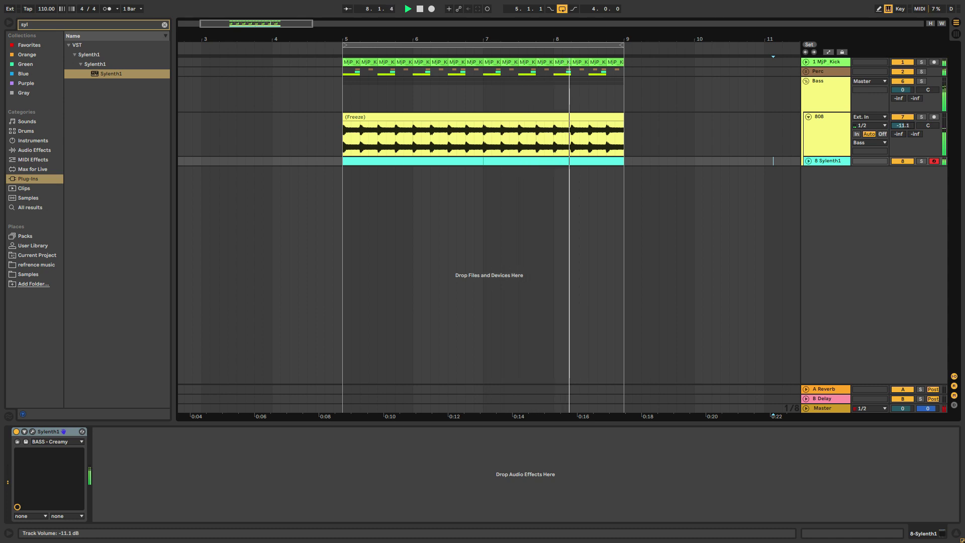
pyautogui.click(808, 117)
pyautogui.click(806, 81)
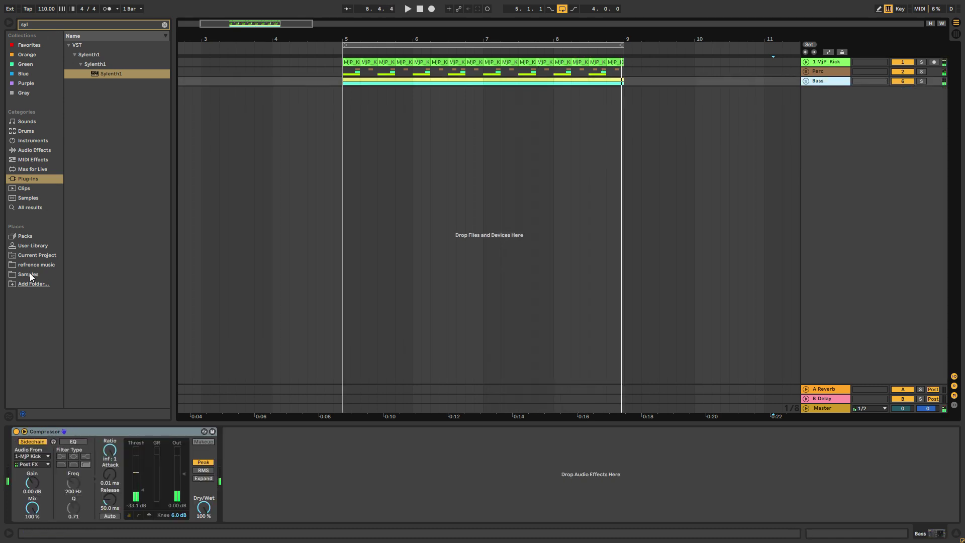
# Step: Clear the browser search and audition the hat samples in the MjP_Moombathone folder Two
pyautogui.click(30, 274)
pyautogui.click(105, 116)
pyautogui.click(164, 24)
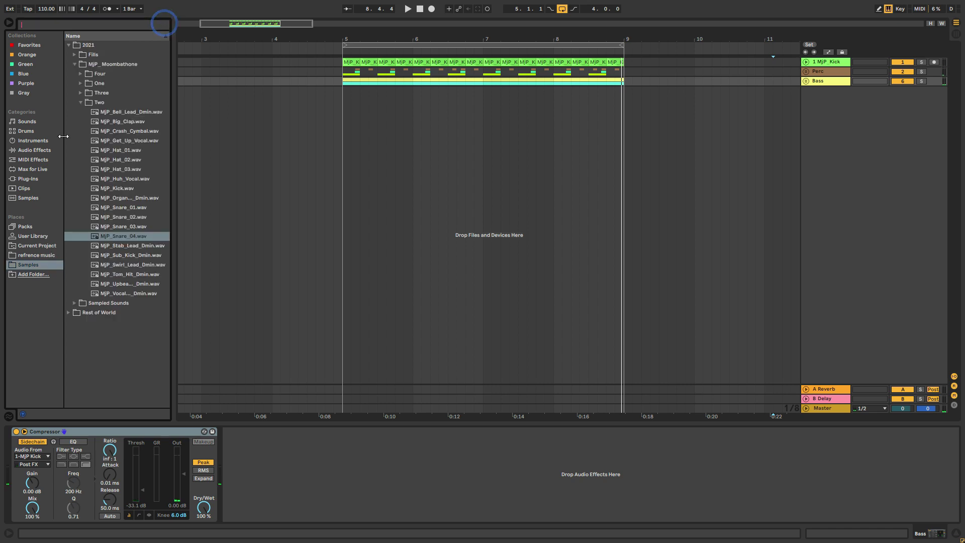
pyautogui.click(104, 159)
pyautogui.click(111, 150)
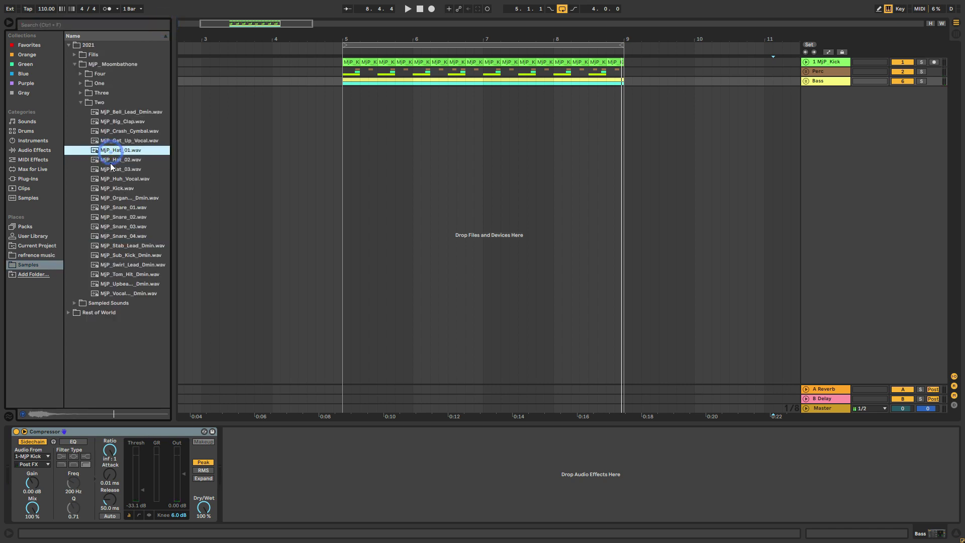
pyautogui.moveTo(106, 161); pyautogui.dragTo(341, 97)
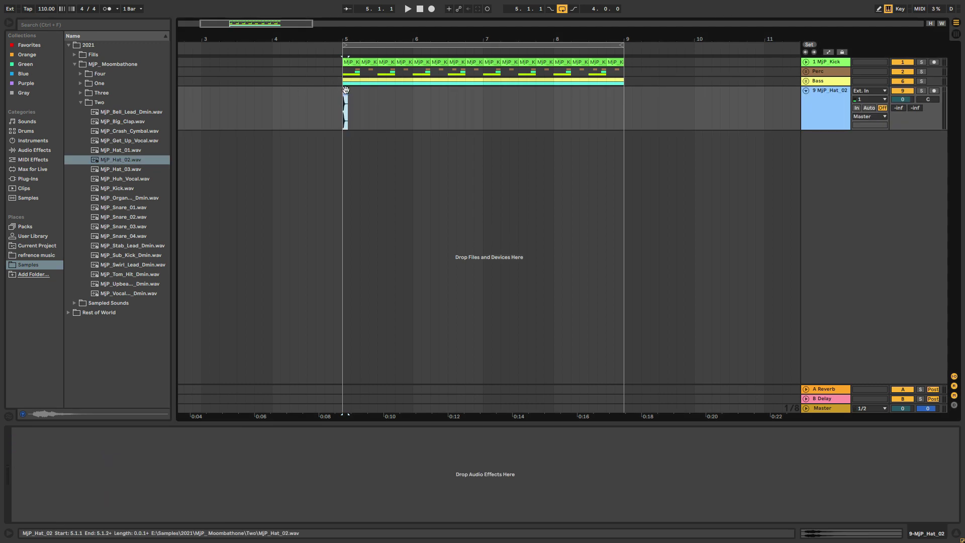
pyautogui.click(824, 100)
pyautogui.press('Delete')
# Step: Insert a new MIDI track below the Bass group and load a Drum Rack on it
pyautogui.rightClick(835, 150)
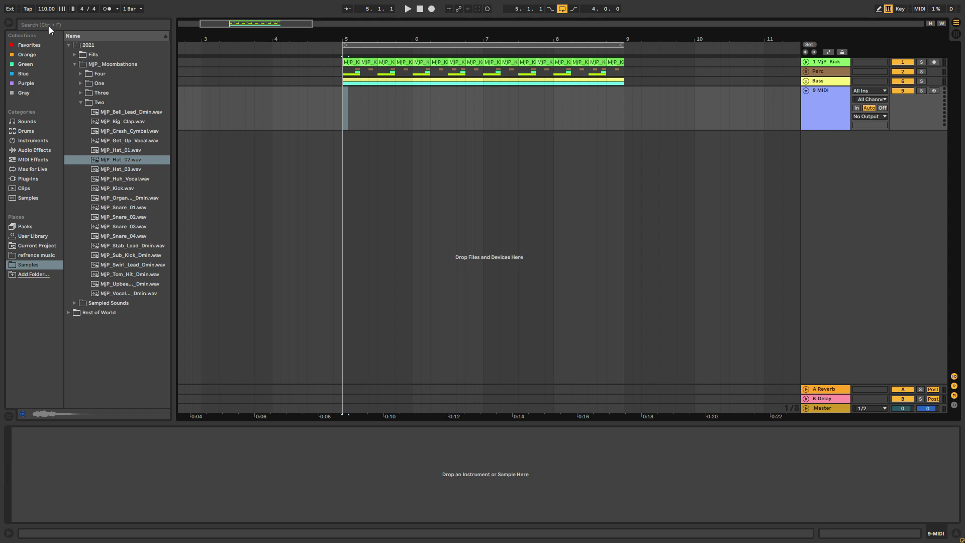
pyautogui.click(50, 25)
pyautogui.write('drum')
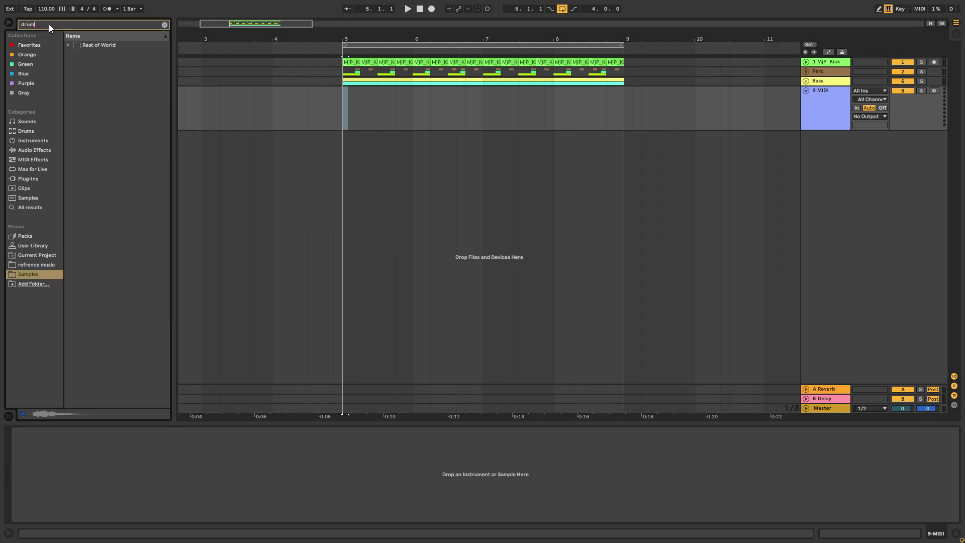
pyautogui.click(29, 139)
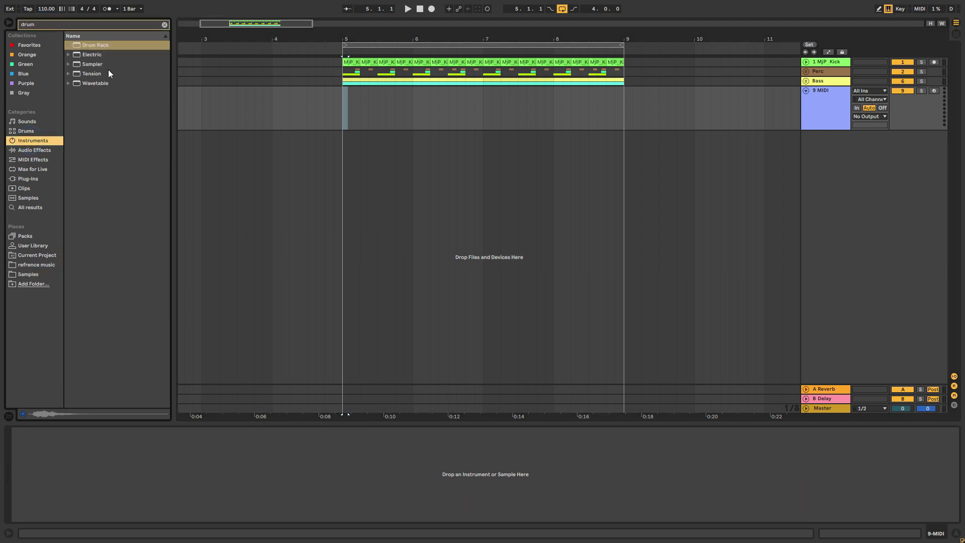
pyautogui.moveTo(101, 45); pyautogui.dragTo(370, 115)
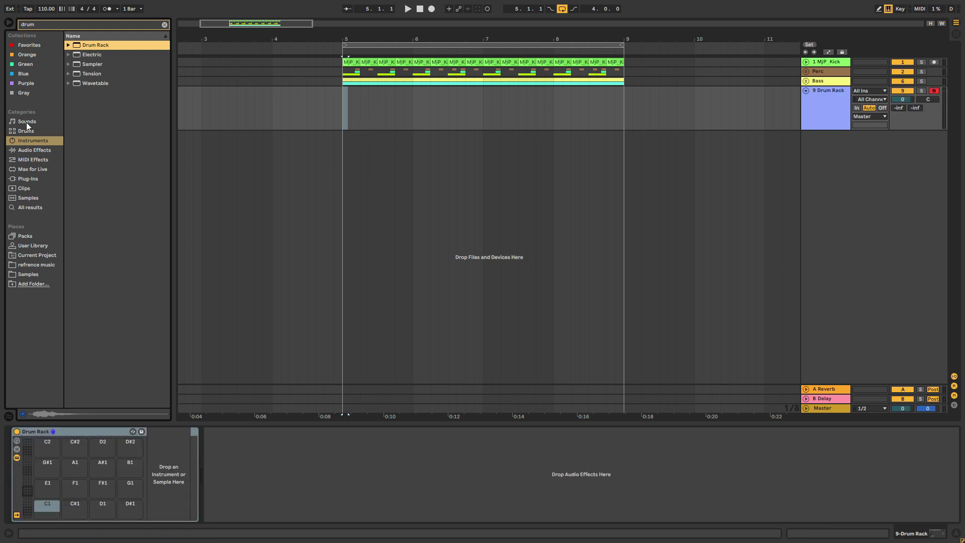
# Step: Audition the hat samples in folder Two and load MjP_Hat_02.wav onto the Drum Rack's C1 pad
pyautogui.click(34, 275)
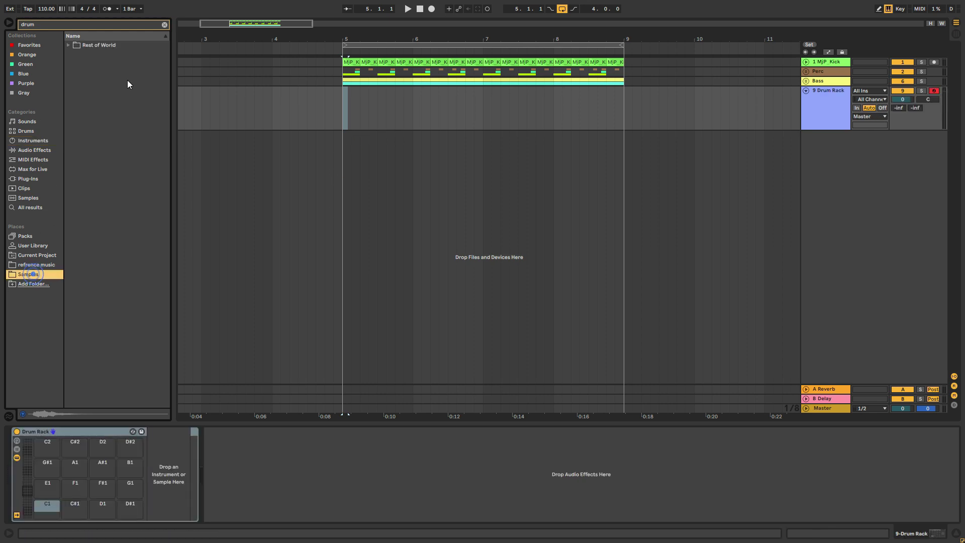
pyautogui.click(95, 45)
pyautogui.click(164, 24)
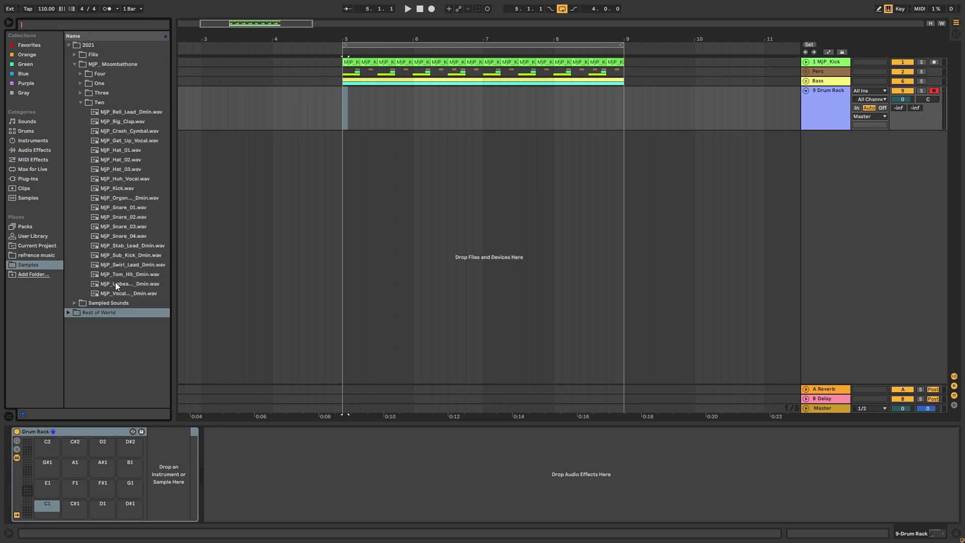
pyautogui.click(114, 141)
pyautogui.click(119, 151)
pyautogui.click(112, 161)
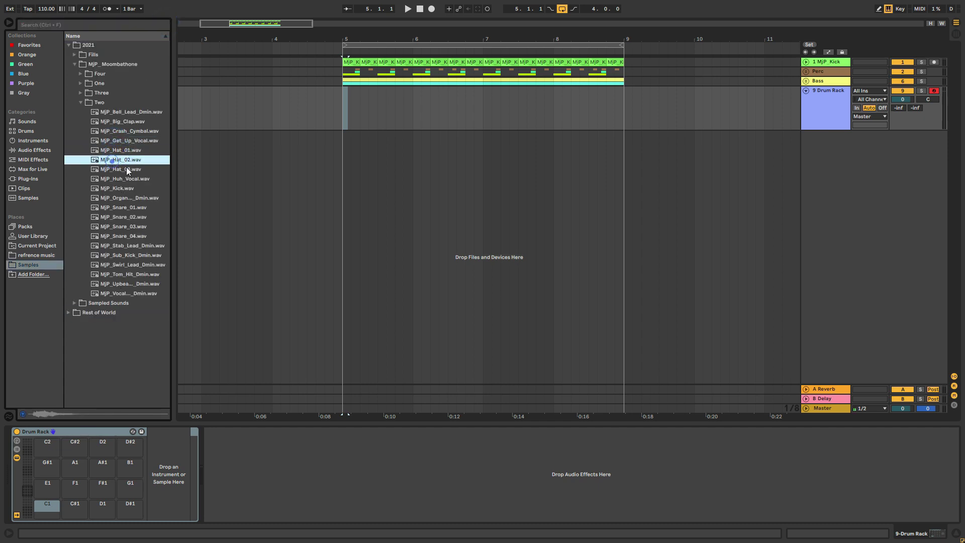
pyautogui.click(136, 160)
pyautogui.moveTo(125, 159); pyautogui.dragTo(49, 498)
# Step: Trim the MjP_Hat_02 sample to its loud opening part with a 17.6 ms fade-in and a 31.3 ms fade-out
pyautogui.moveTo(505, 441); pyautogui.dragTo(234, 453)
pyautogui.moveTo(368, 515); pyautogui.dragTo(367, 498)
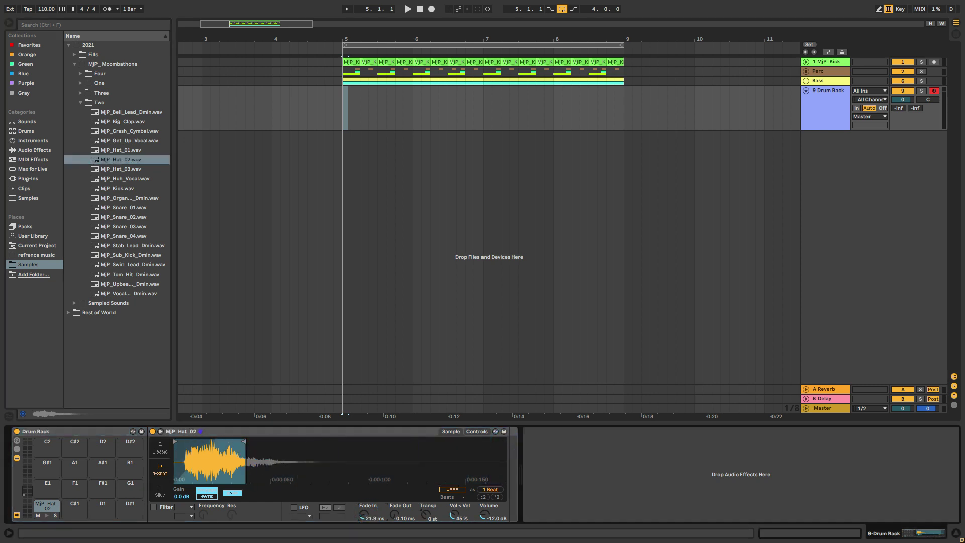
pyautogui.moveTo(397, 517); pyautogui.dragTo(397, 513)
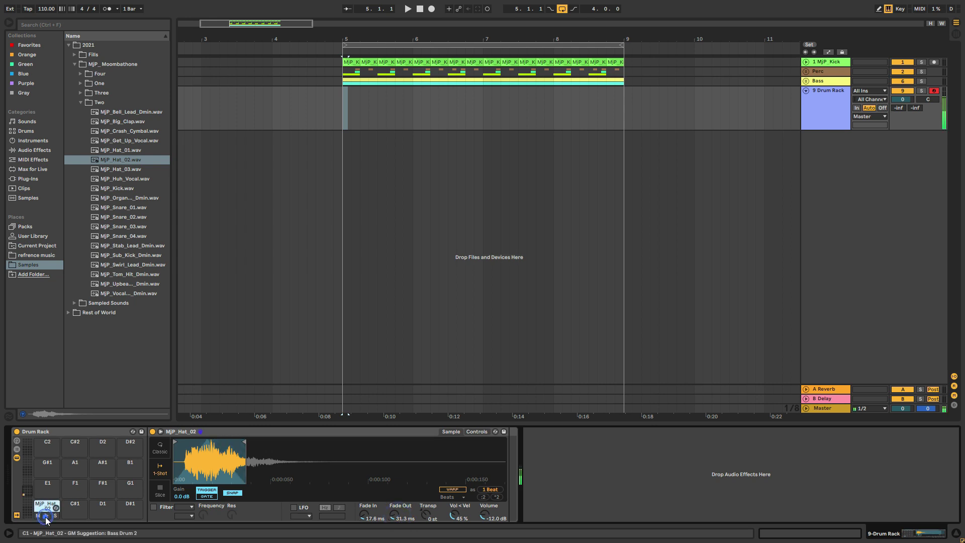
# Step: Create an empty four-bar MIDI clip on the Drum Rack track from 5.1.1 to 9.1.1
pyautogui.click(395, 124)
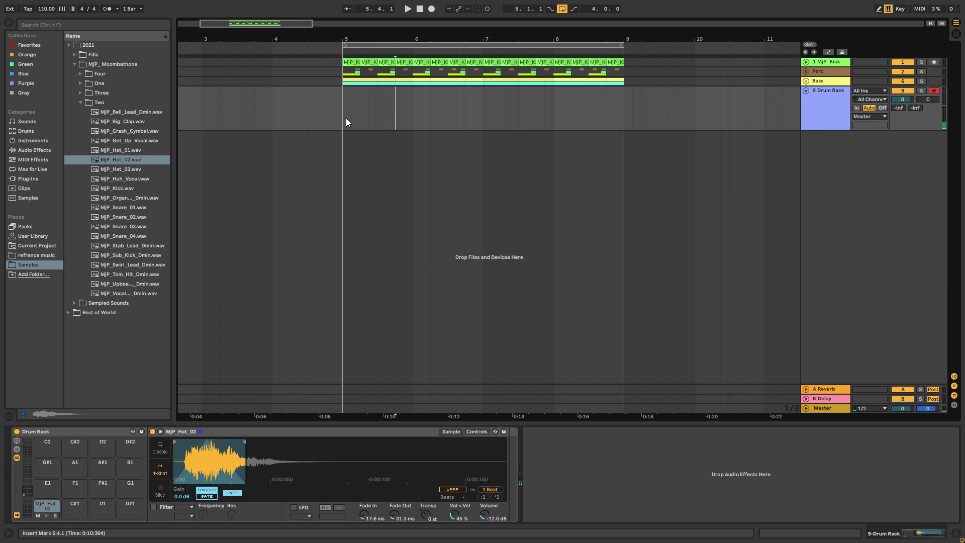
pyautogui.moveTo(344, 119); pyautogui.dragTo(620, 125)
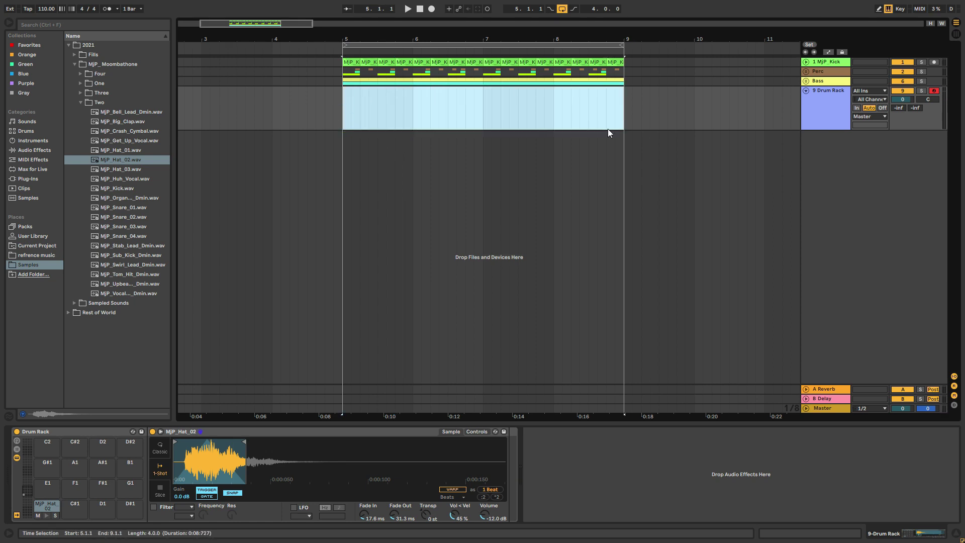
pyautogui.doubleClick(608, 129)
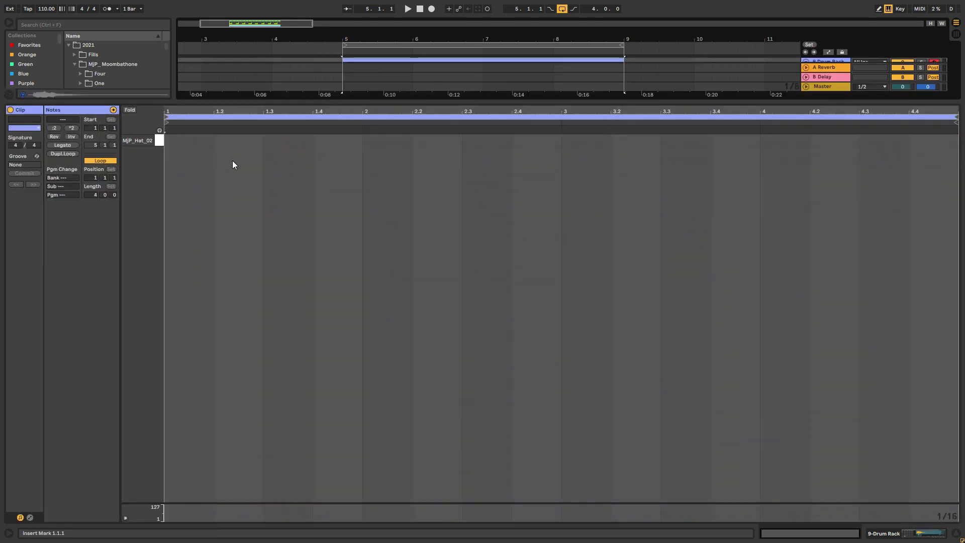
# Step: Draw four 1/64 MjP_Hat_02 notes across the clip's first beat, starting at 1.1.1, with the last two slightly behind the sixteenth grid
pyautogui.press('b')
pyautogui.moveTo(195, 107)
pyautogui.mouseDown()
pyautogui.moveTo(195, 126)
pyautogui.moveTo(195, 104)
pyautogui.mouseUp()
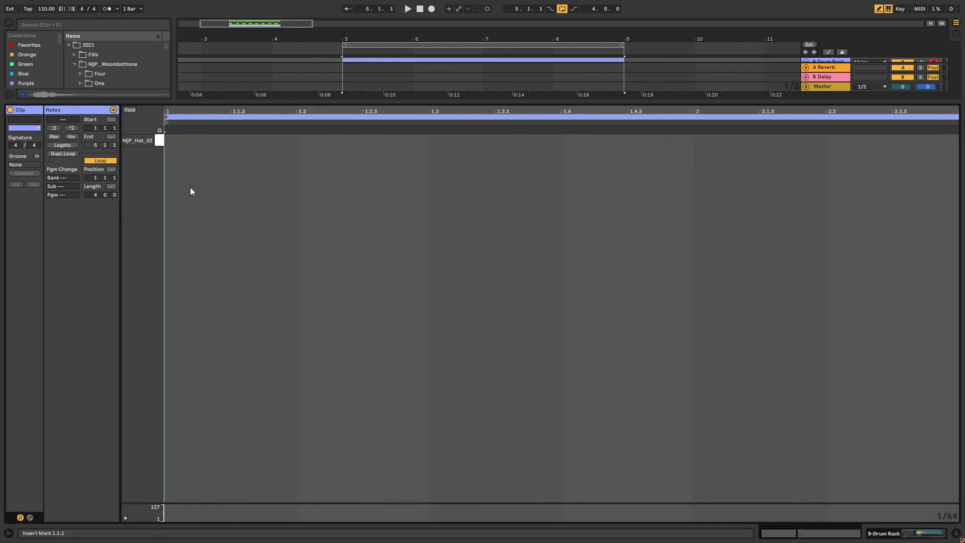
pyautogui.click(192, 152)
pyautogui.press('b')
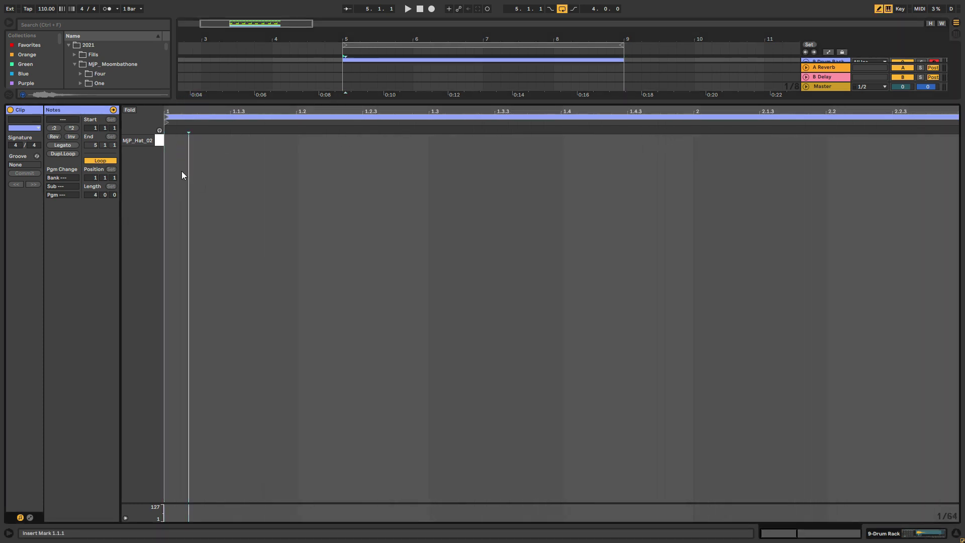
pyautogui.click(176, 139)
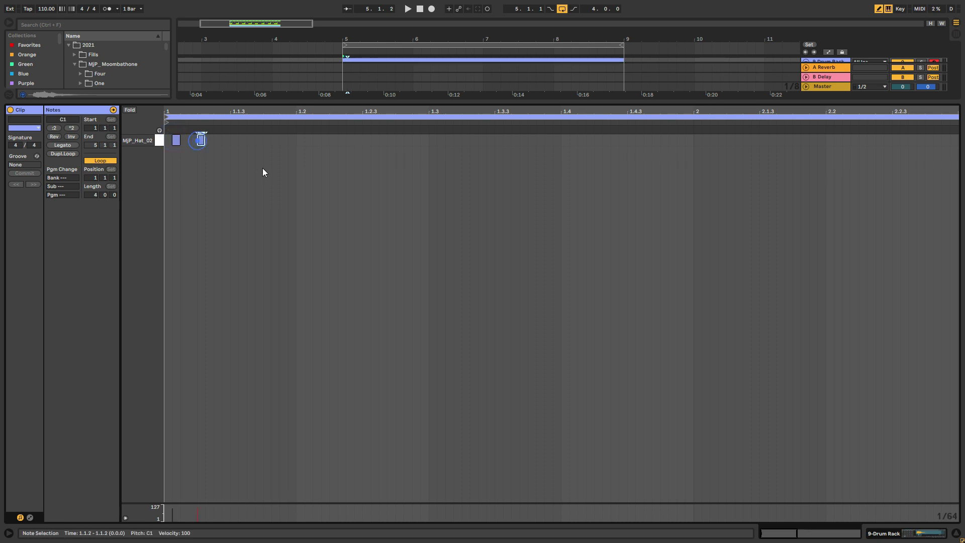
pyautogui.click(200, 140)
pyautogui.click(178, 141)
pyautogui.click(167, 139)
pyautogui.press('space')
pyautogui.press('space')
pyautogui.click(201, 138)
pyautogui.click(243, 140)
pyautogui.press('space')
pyautogui.click(284, 140)
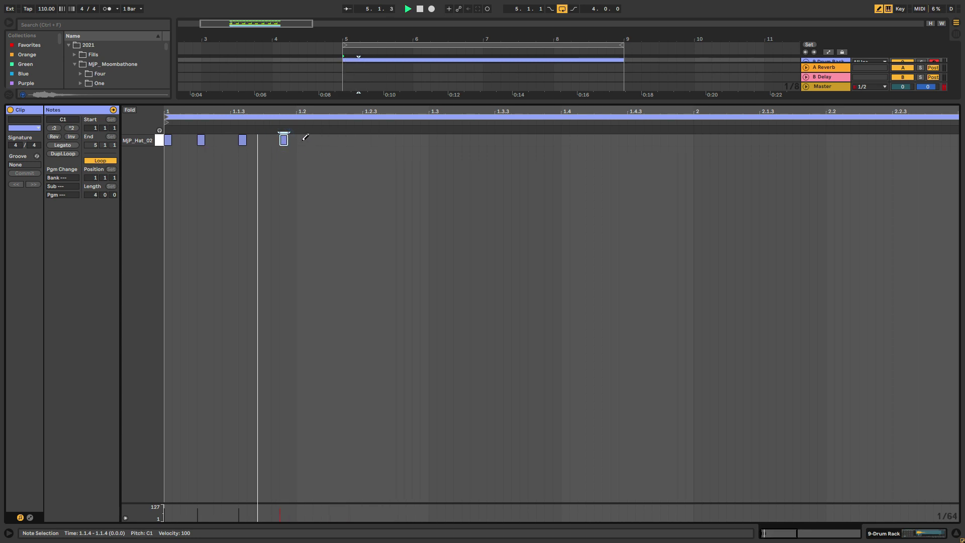
# Step: Select the one-beat hat pattern and duplicate it beat by beat until it fills all four bars
pyautogui.moveTo(297, 140); pyautogui.dragTo(174, 143)
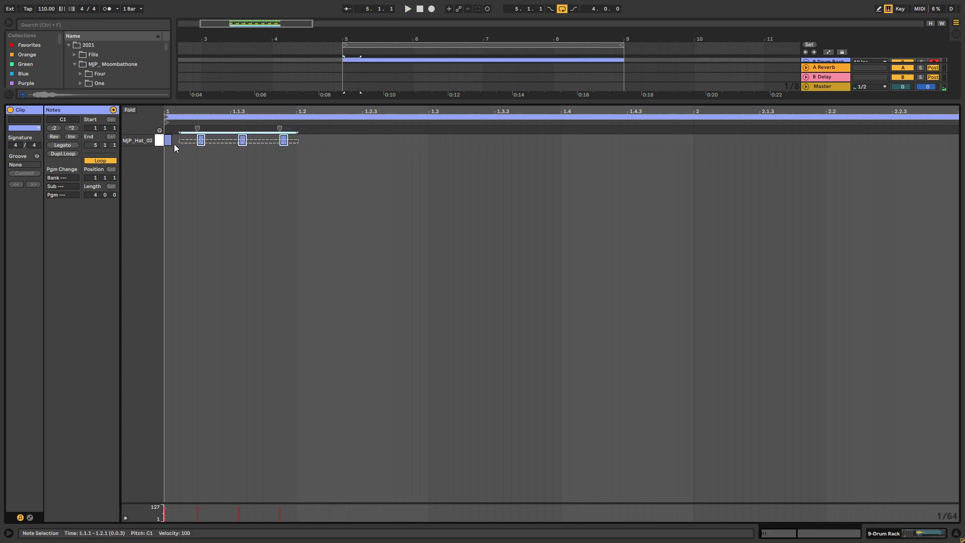
pyautogui.hotkey('ctrl', 'd')
pyautogui.hotkey('ctrl', 'd')
pyautogui.hotkey('ctrl', 'd')
pyautogui.hotkey('ctrl', 'd')
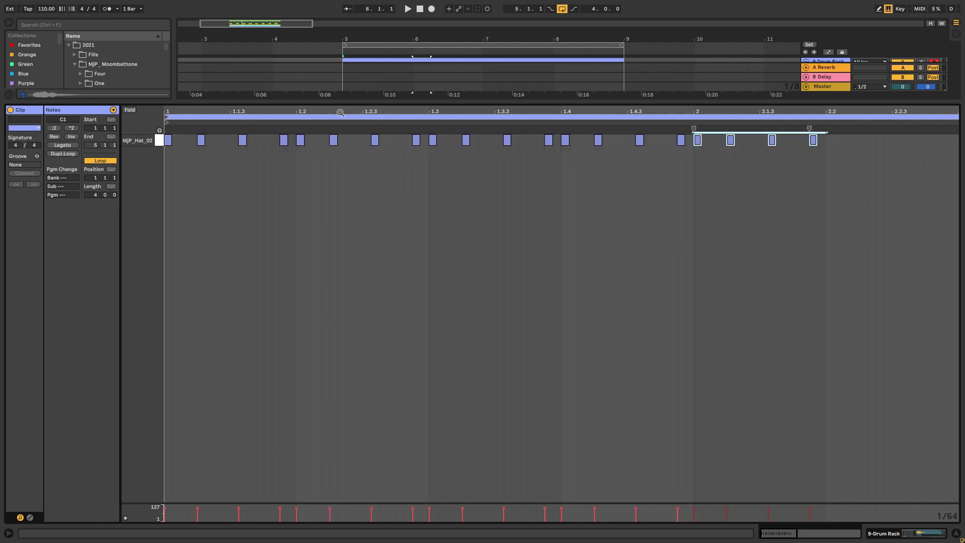
pyautogui.hotkey('ctrl', 'd')
pyautogui.hotkey('ctrl', 'd')
pyautogui.hotkey('ctrl', 'd')
pyautogui.hotkey('ctrl', 'd')
pyautogui.hotkey('ctrl', 'd')
pyautogui.hotkey('ctrl', 'd')
pyautogui.hotkey('ctrl', 'd')
pyautogui.hotkey('ctrl', 'd')
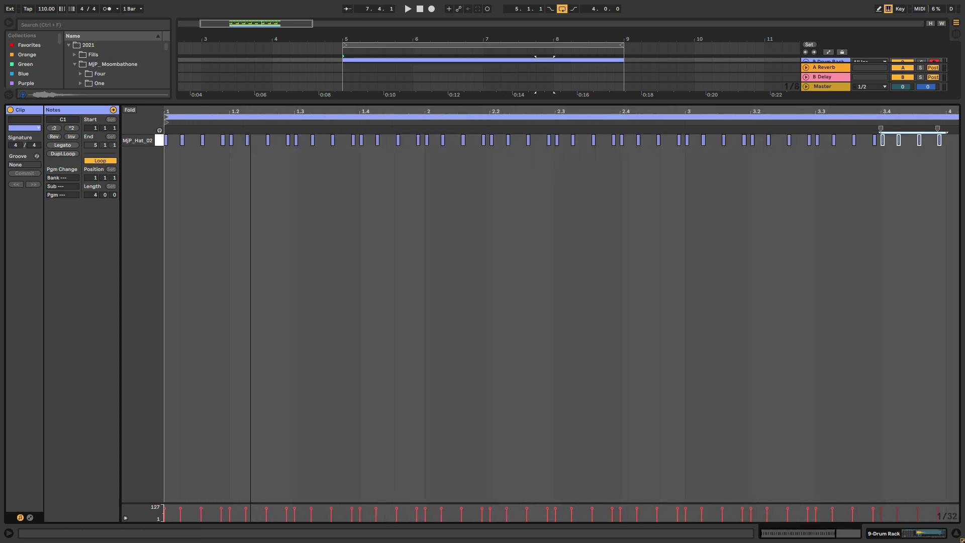
pyautogui.press('-')
pyautogui.hotkey('ctrl', 'd')
pyautogui.hotkey('ctrl', 'd')
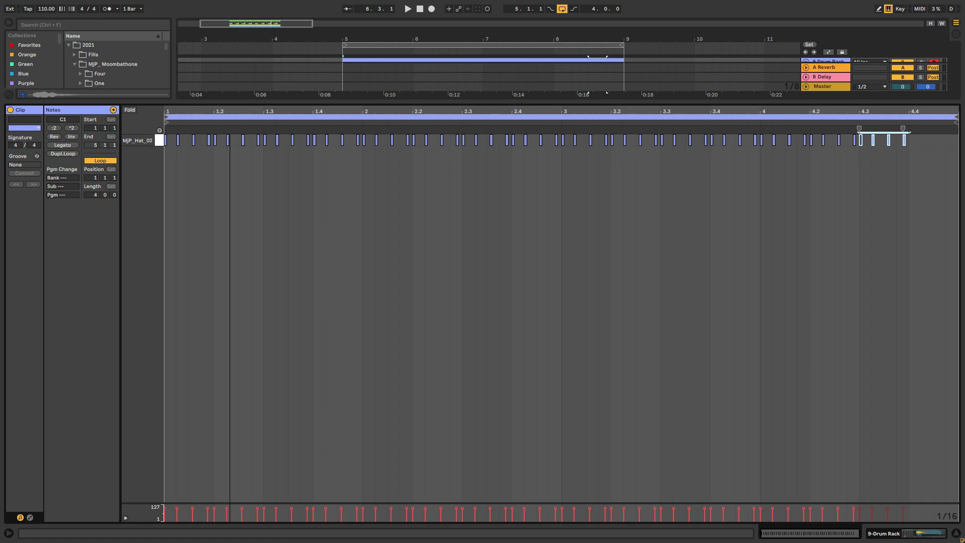
pyautogui.hotkey('ctrl', 'd')
# Step: Play the loop with the hats and set the Drum Rack track volume to -7.7 dB
pyautogui.press('space')
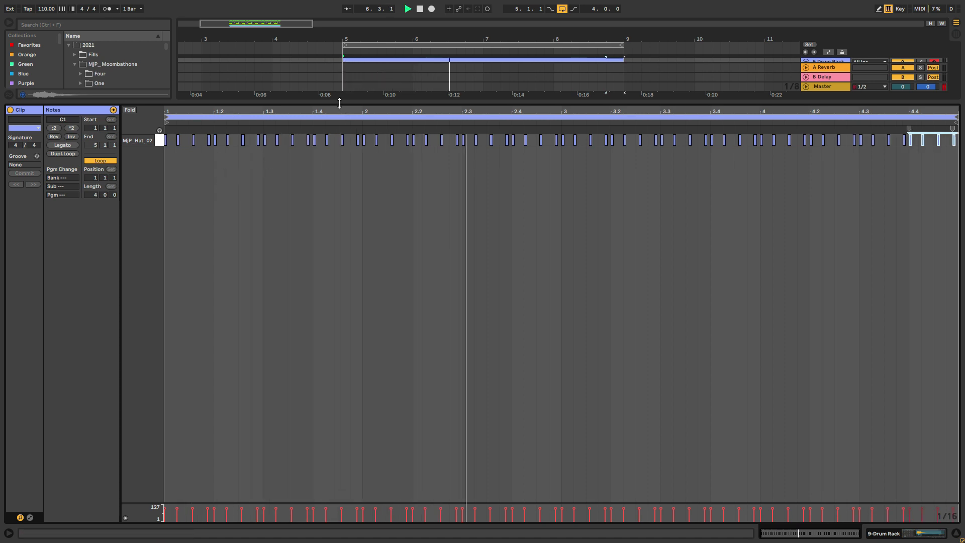
pyautogui.hotkey('ctrl', 'alt', 'l')
pyautogui.moveTo(903, 100); pyautogui.dragTo(902, 102)
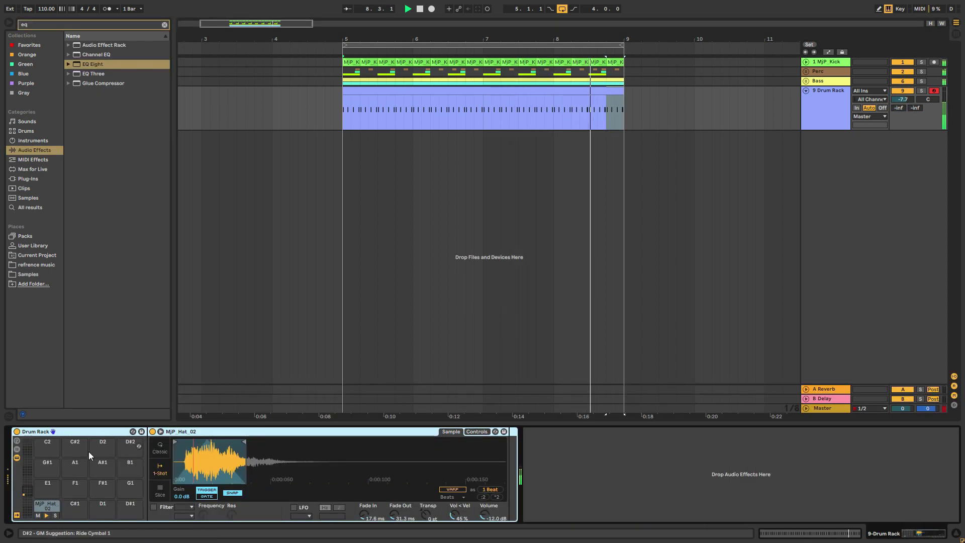
# Step: Add EQ Eight to the Drum Rack track with band 1 as a low cut below the hats and band 4 at 5.39 kHz, -3.84 dB
pyautogui.click(89, 64)
pyautogui.moveTo(89, 64); pyautogui.dragTo(598, 486)
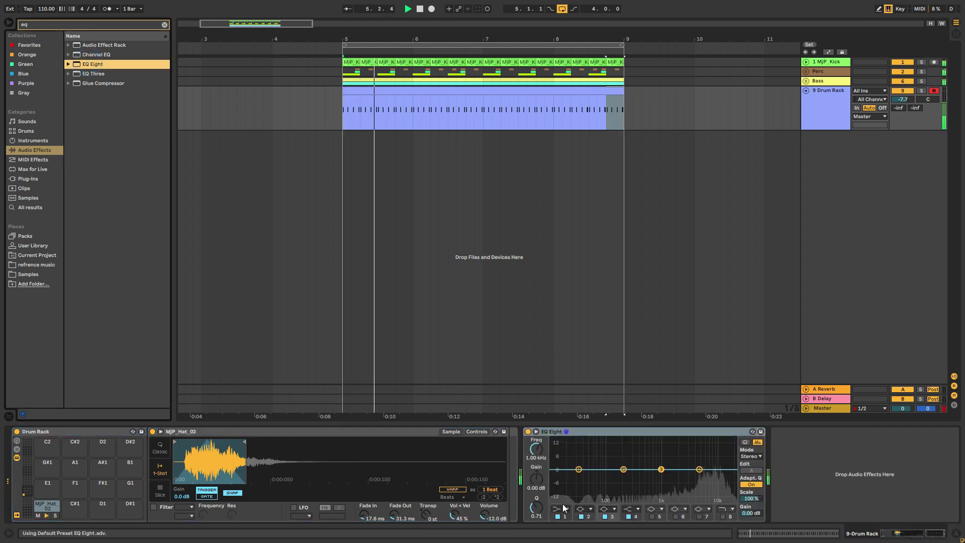
pyautogui.click(562, 505)
pyautogui.click(562, 451)
pyautogui.moveTo(577, 476); pyautogui.dragTo(632, 477)
pyautogui.moveTo(699, 469); pyautogui.dragTo(701, 477)
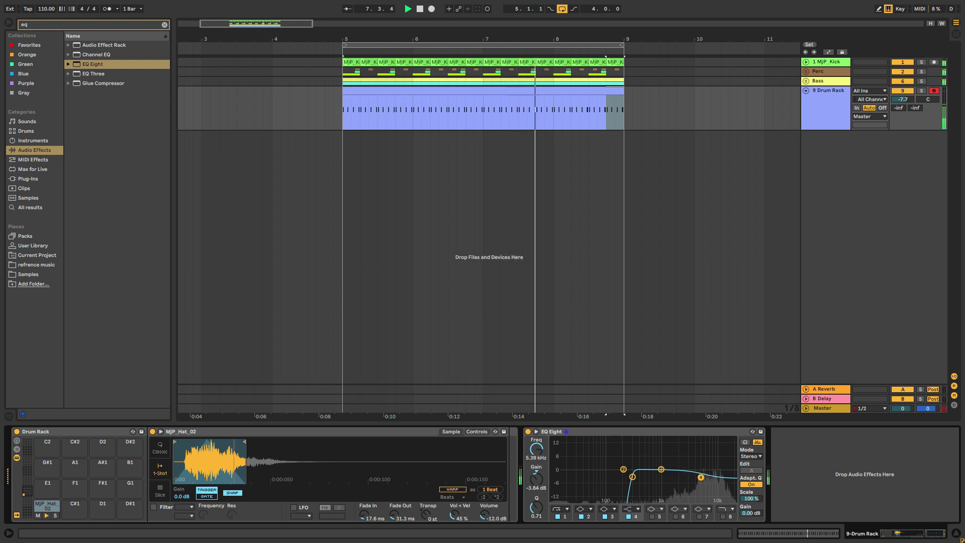
# Step: Hide the device view and fold the Drum Rack track in the arrangement
pyautogui.click(666, 422)
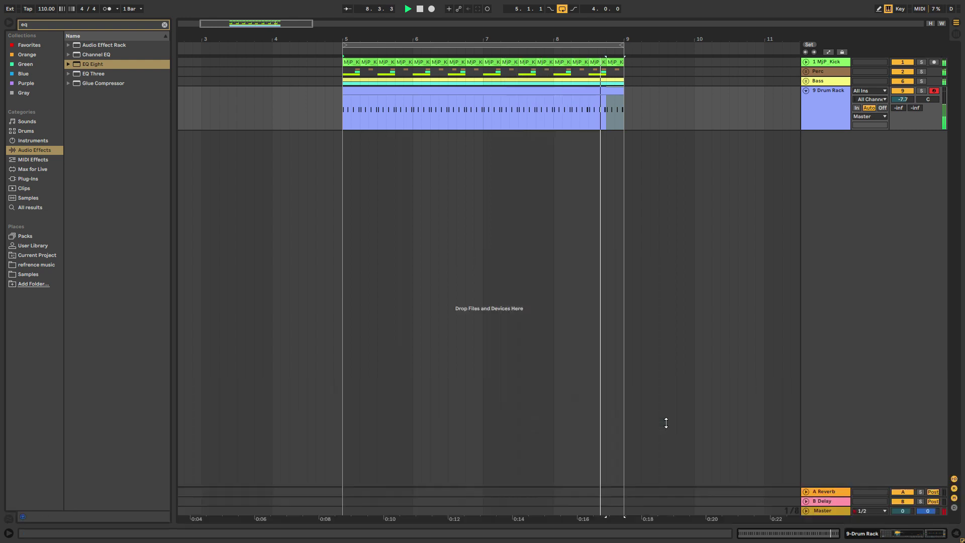
pyautogui.click(805, 90)
pyautogui.click(650, 144)
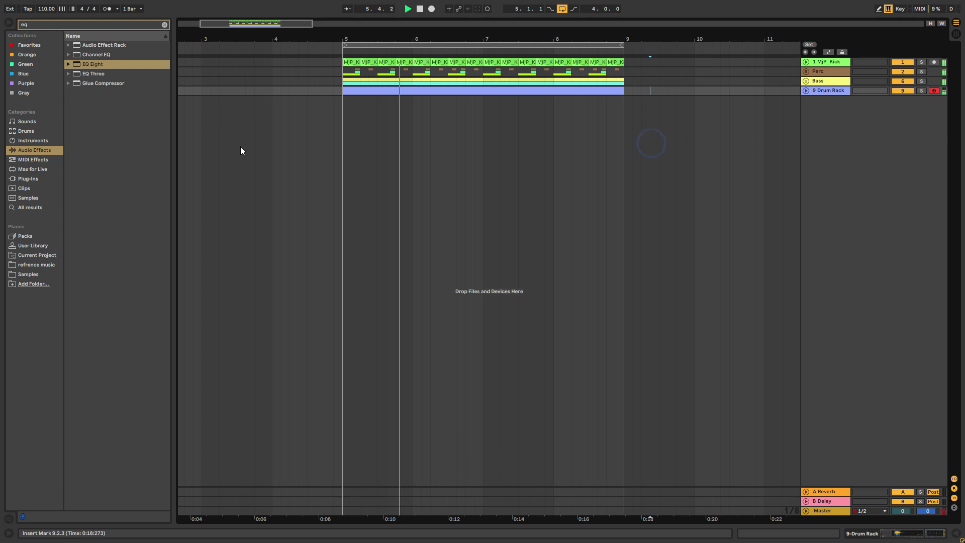
# Step: Find Serum_x64 by searching "serum" in the Favorites collection and load it on a new MIDI track
pyautogui.click(164, 25)
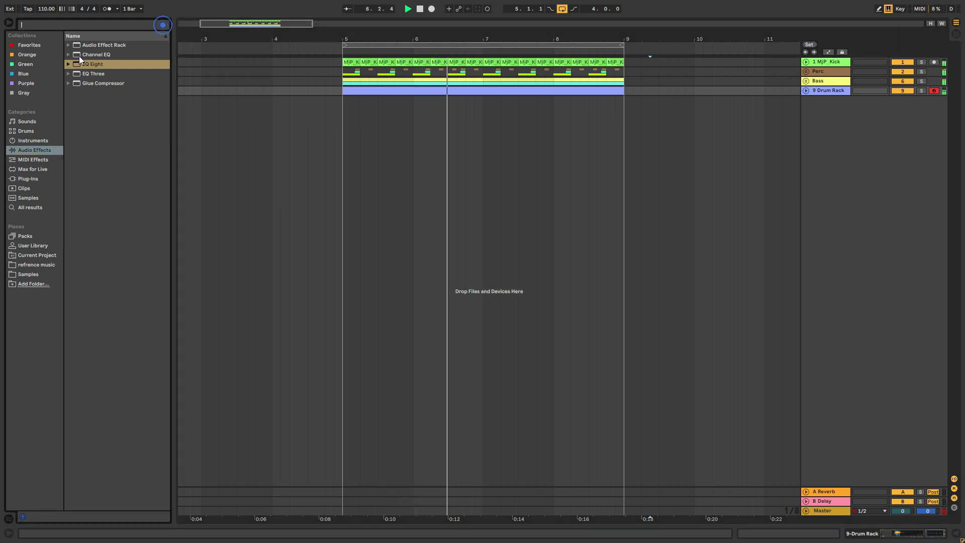
pyautogui.click(28, 46)
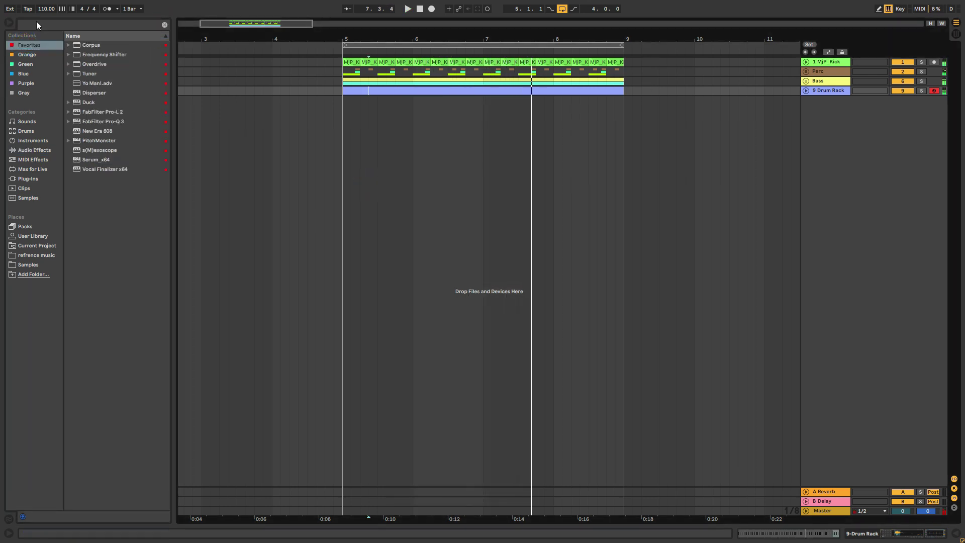
pyautogui.click(37, 22)
pyautogui.write('serum')
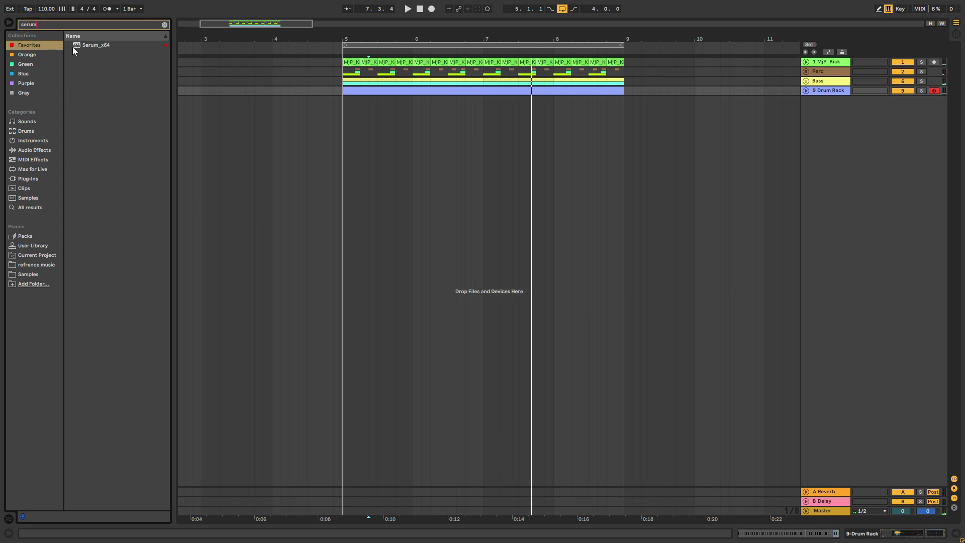
pyautogui.click(74, 45)
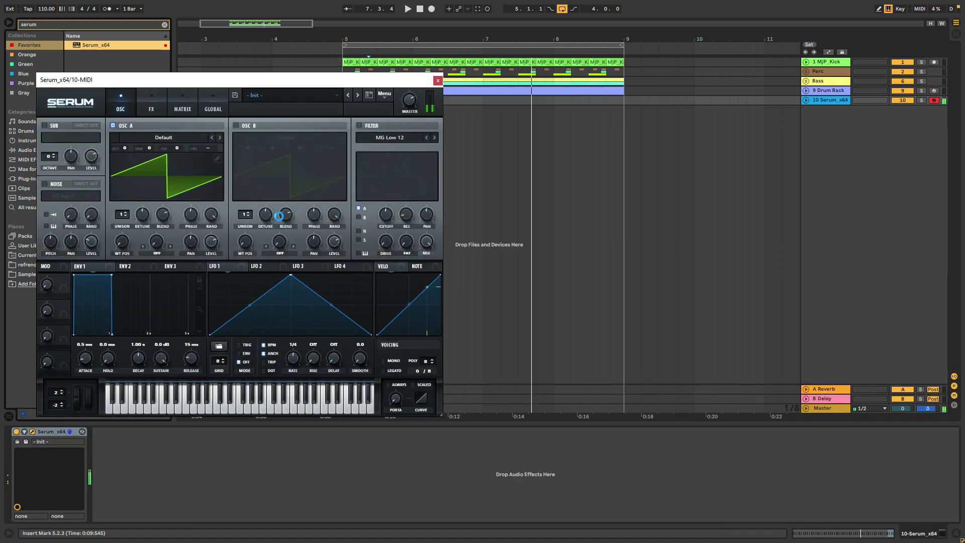
# Step: Load the Lead6 preset from Serum's Moombathone bank after trying Lead4 and Lead5, and set the computer keyboard octave to C3
pyautogui.click(321, 107)
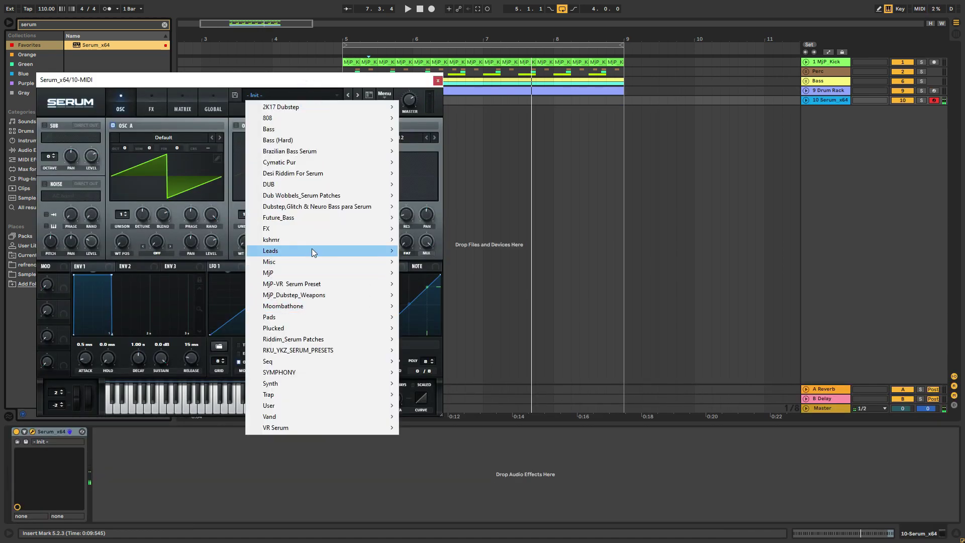
pyautogui.moveTo(351, 305)
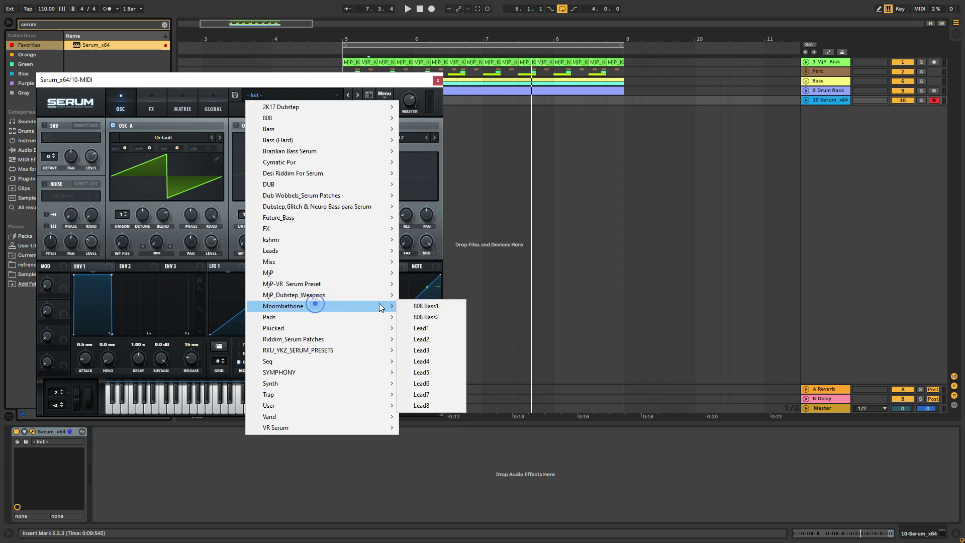
pyautogui.click(433, 360)
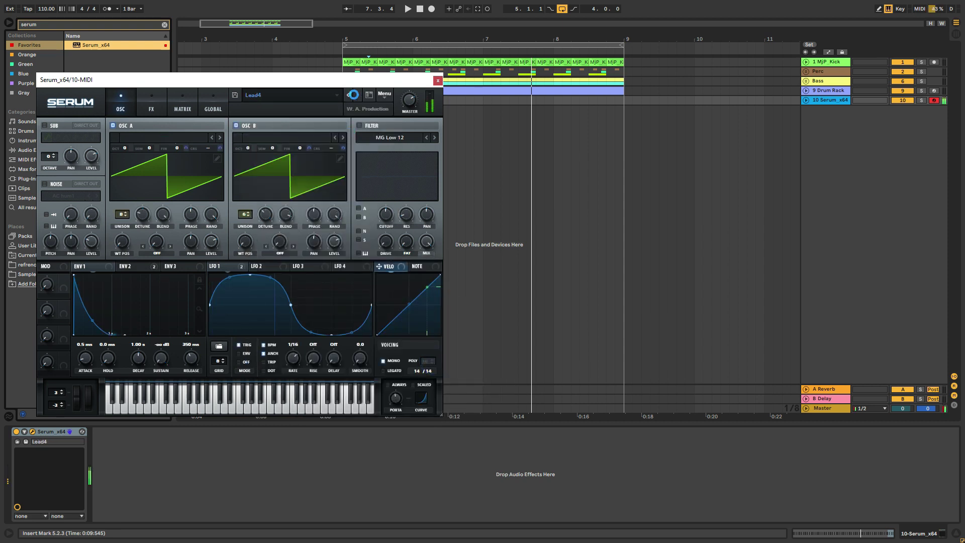
pyautogui.click(357, 95)
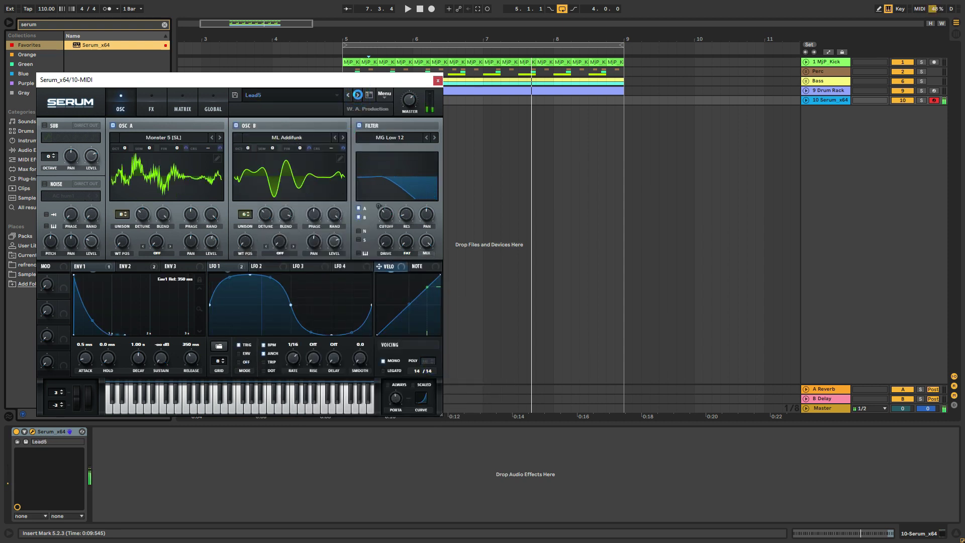
pyautogui.click(358, 95)
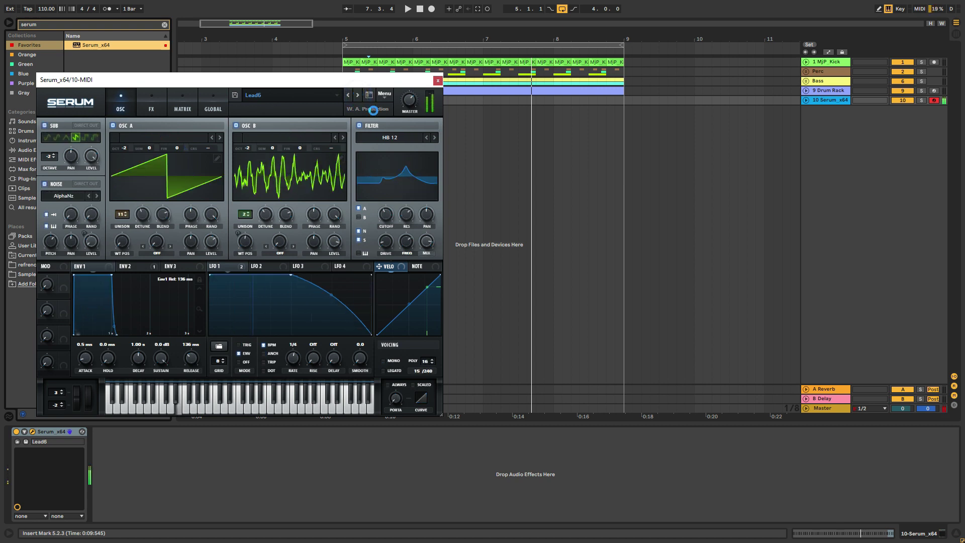
pyautogui.click(410, 97)
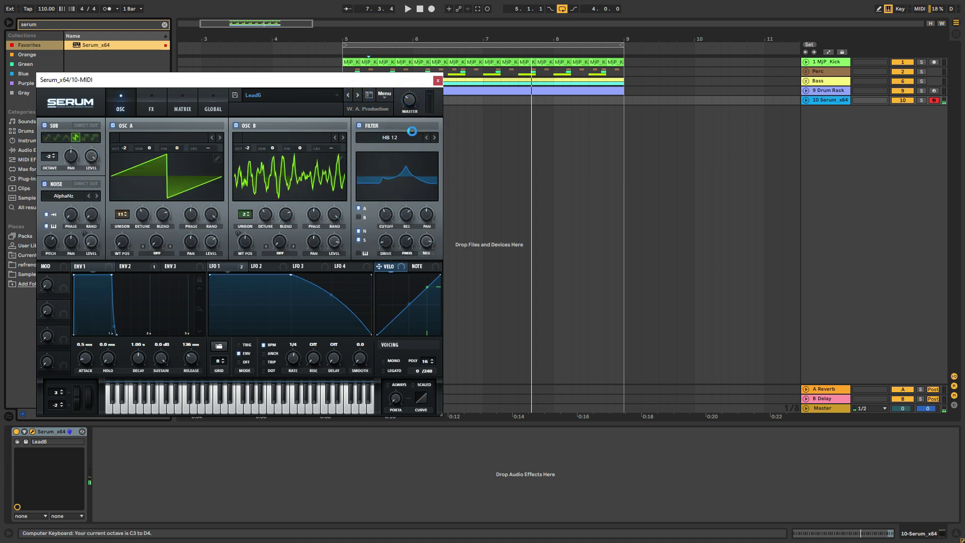
pyautogui.press('x')
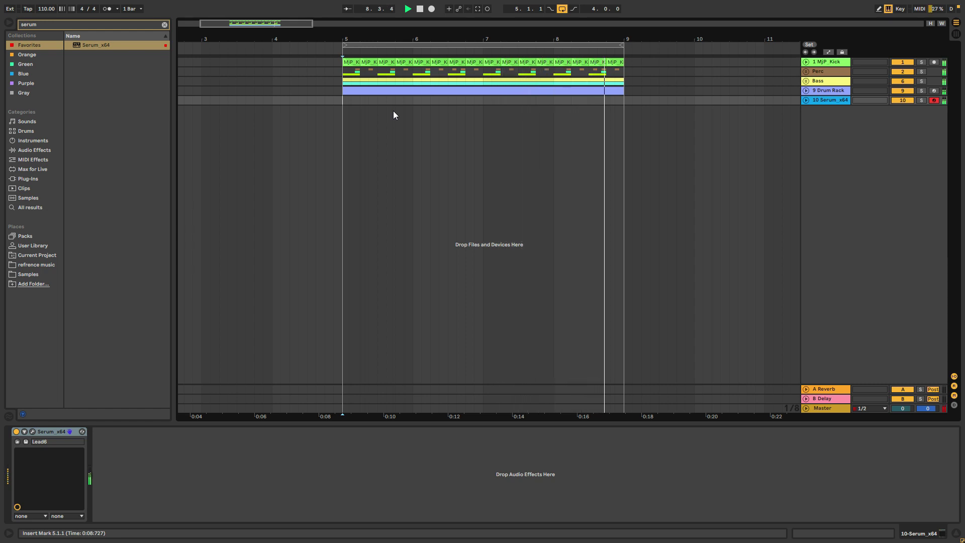
# Step: Unfold the Serum track, play the recorded lead and trim its clip to bar 6 only
pyautogui.click(477, 8)
pyautogui.click(806, 100)
pyautogui.press('space')
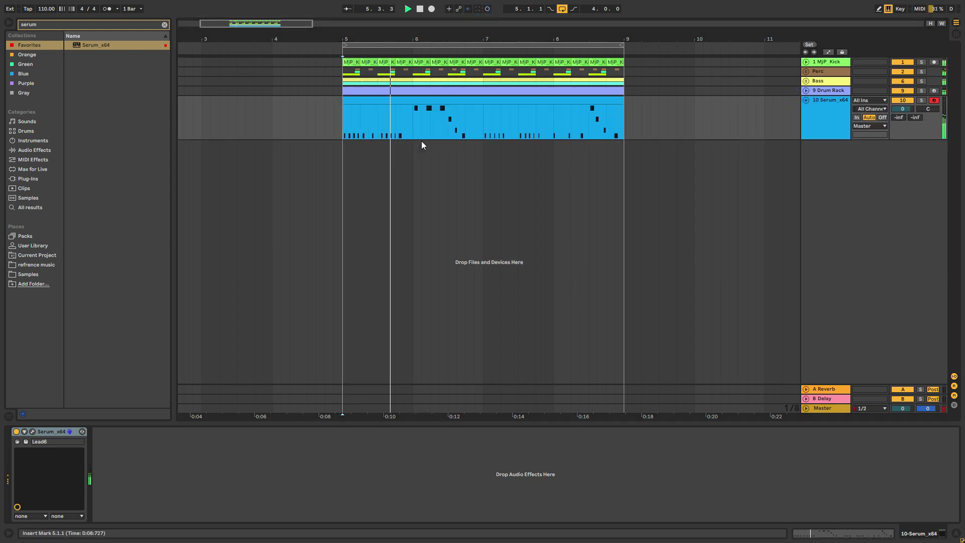
pyautogui.click(414, 124)
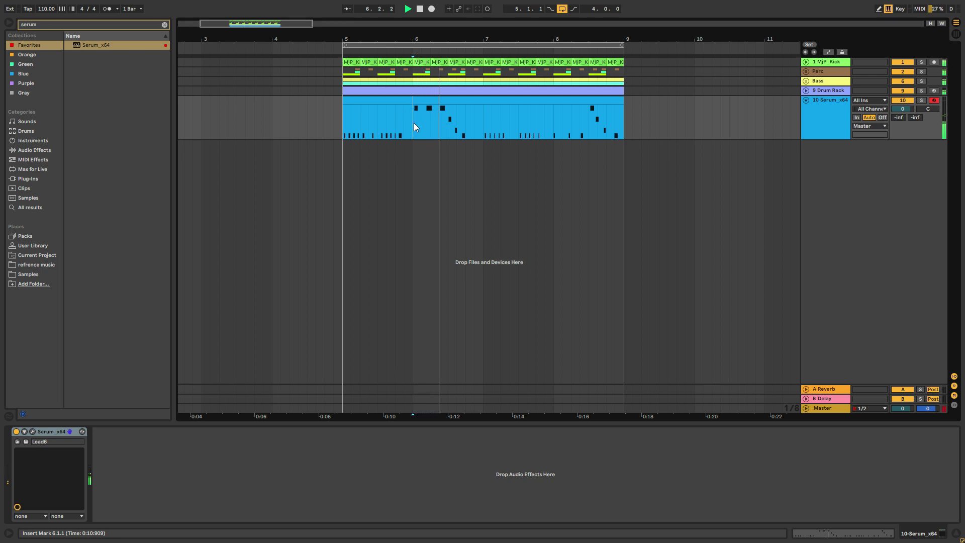
pyautogui.moveTo(621, 99); pyautogui.dragTo(483, 121)
pyautogui.moveTo(346, 101); pyautogui.dragTo(413, 101)
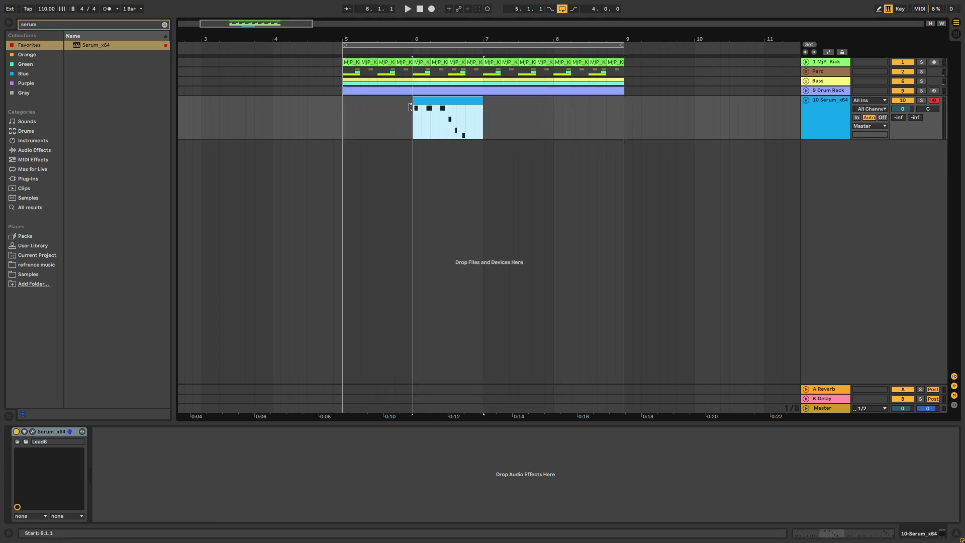
# Step: Open the bar 6 lead clip and transpose all its notes down one octave to E3-A3
pyautogui.doubleClick(434, 97)
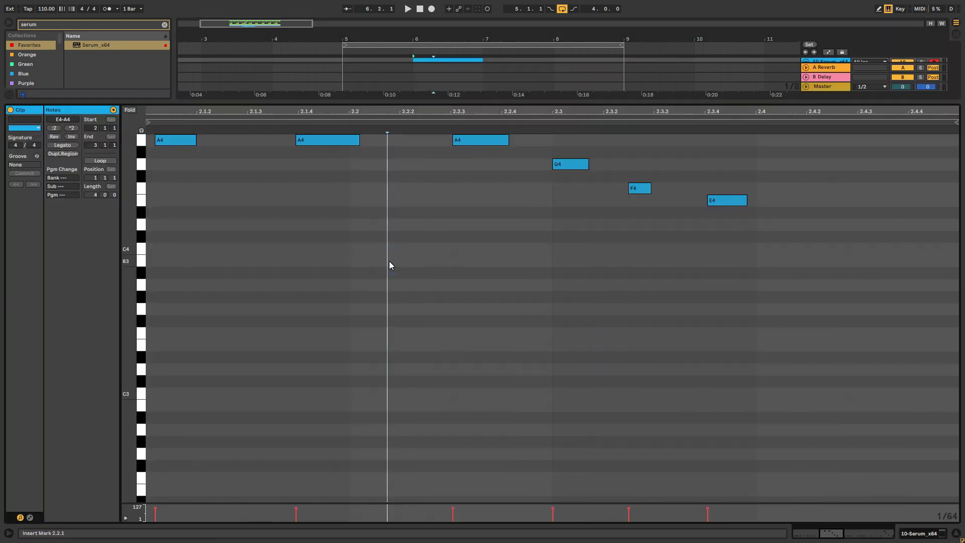
pyautogui.hotkey('ctrl', 's')
pyautogui.click(390, 353)
pyautogui.click(463, 298)
pyautogui.hotkey('ctrl', 'a')
pyautogui.hotkey('shift', 'Down')
pyautogui.press('space')
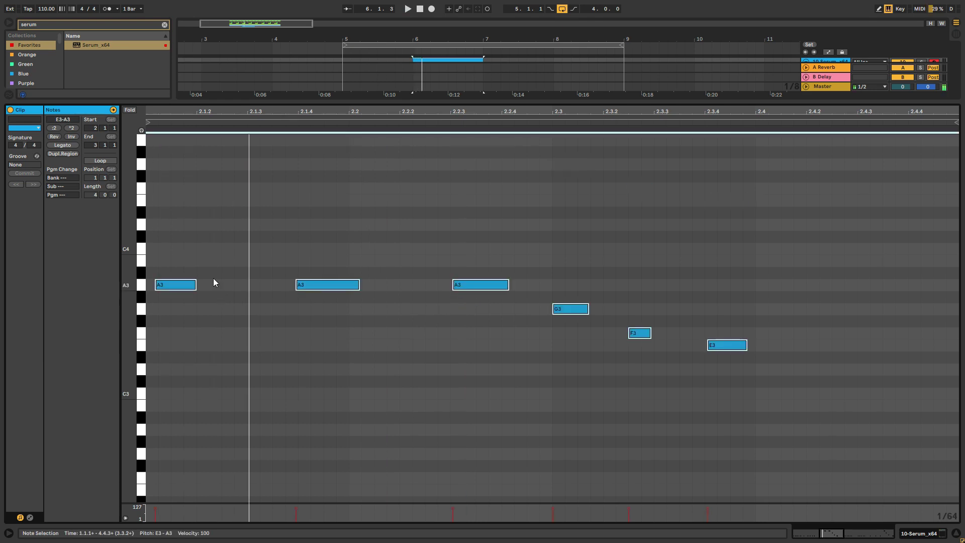
# Step: Move the first A3 note to the clip start and the second to 2.1.4, then shorten the second and duplicate it directly after itself
pyautogui.click(186, 266)
pyautogui.press('space')
pyautogui.moveTo(181, 285); pyautogui.dragTo(170, 289)
pyautogui.moveTo(317, 285)
pyautogui.mouseDown()
pyautogui.moveTo(297, 285)
pyautogui.moveTo(305, 285)
pyautogui.mouseUp()
pyautogui.press('space')
pyautogui.press('space')
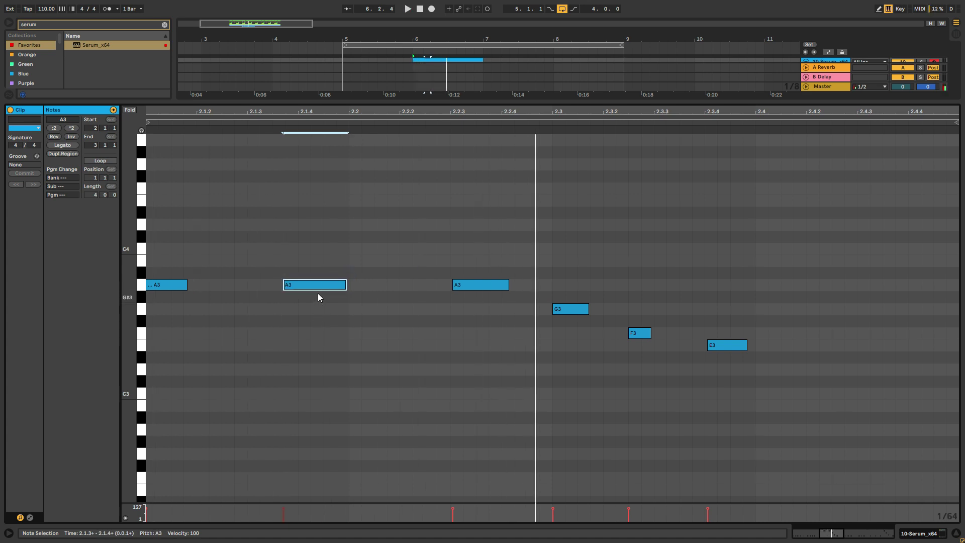
pyautogui.moveTo(303, 286); pyautogui.dragTo(338, 286)
pyautogui.press('space')
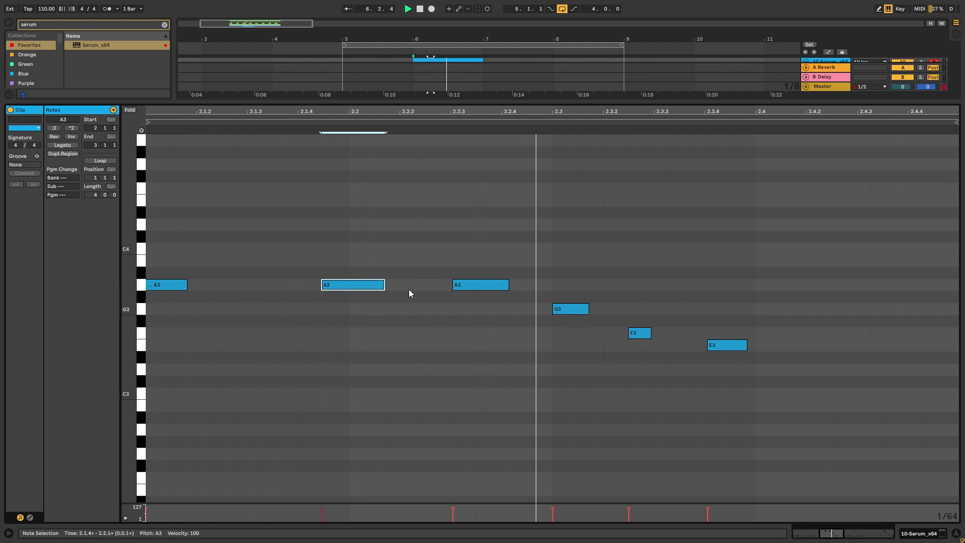
pyautogui.moveTo(374, 286); pyautogui.dragTo(347, 285)
pyautogui.hotkey('ctrl', 'd')
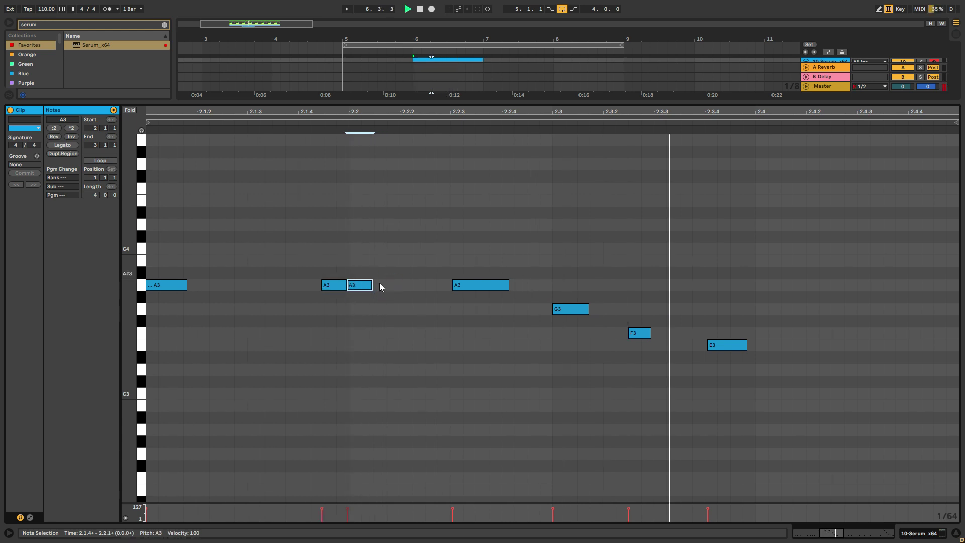
# Step: Transpose all lead notes down another octave to E2-A2 and shorten them all together
pyautogui.moveTo(168, 253); pyautogui.dragTo(753, 370)
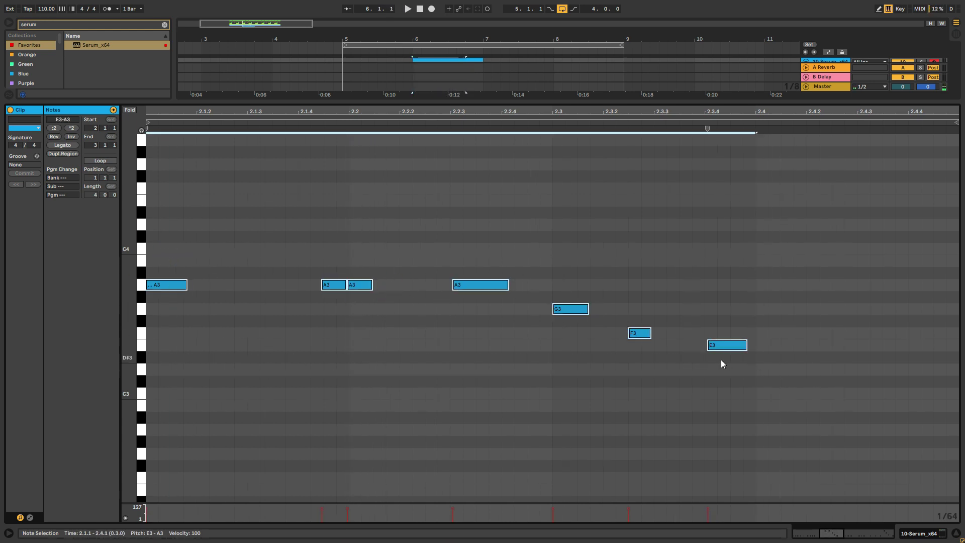
pyautogui.hotkey('shift', 'Down')
pyautogui.scroll(-2, 694, 367)
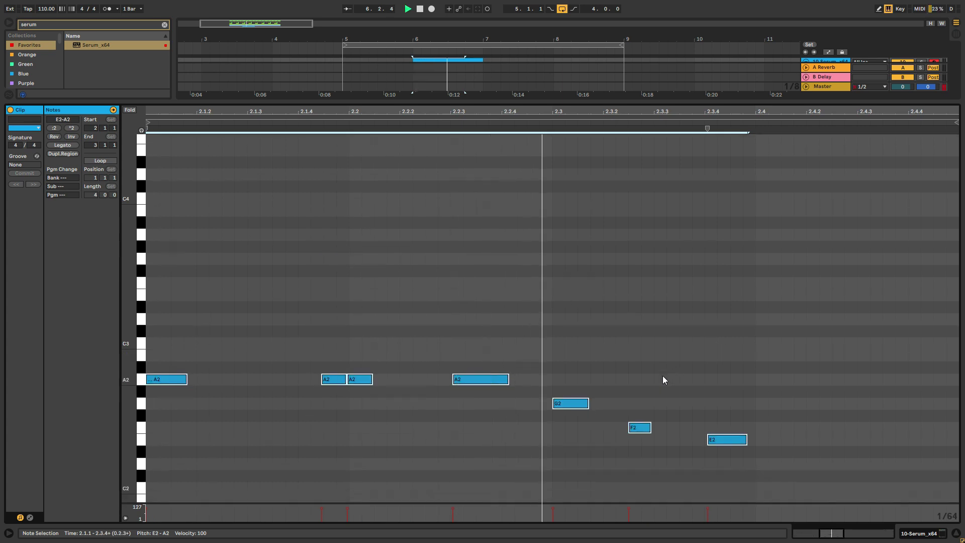
pyautogui.moveTo(745, 439)
pyautogui.mouseDown()
pyautogui.moveTo(716, 441)
pyautogui.moveTo(733, 440)
pyautogui.mouseUp()
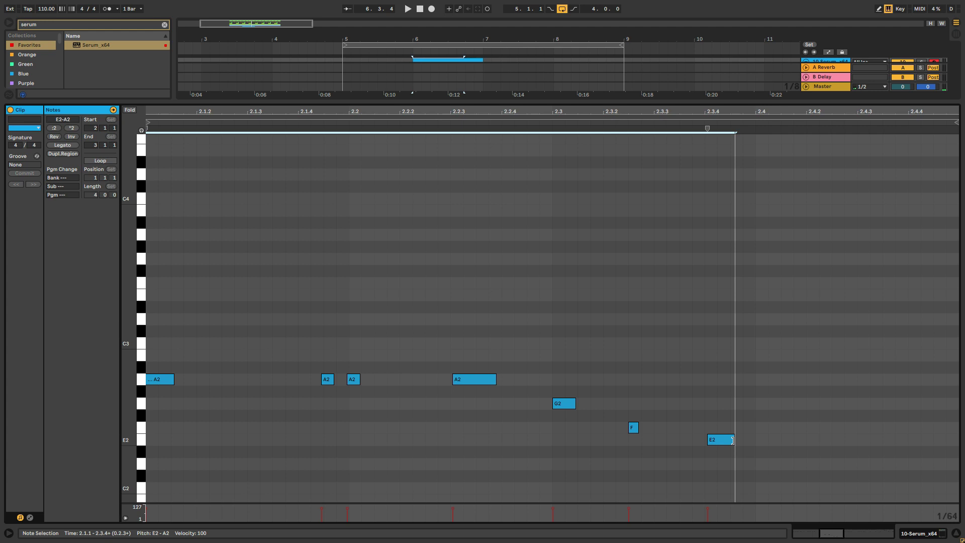
# Step: Replace the long A2 note before the G2 with two short A2 notes, the second at 2.2.4, and return to the arrangement
pyautogui.click(476, 441)
pyautogui.keyDown('ctrl'); pyautogui.moveTo(355, 382); pyautogui.dragTo(512, 380); pyautogui.keyUp('ctrl')
pyautogui.press('space')
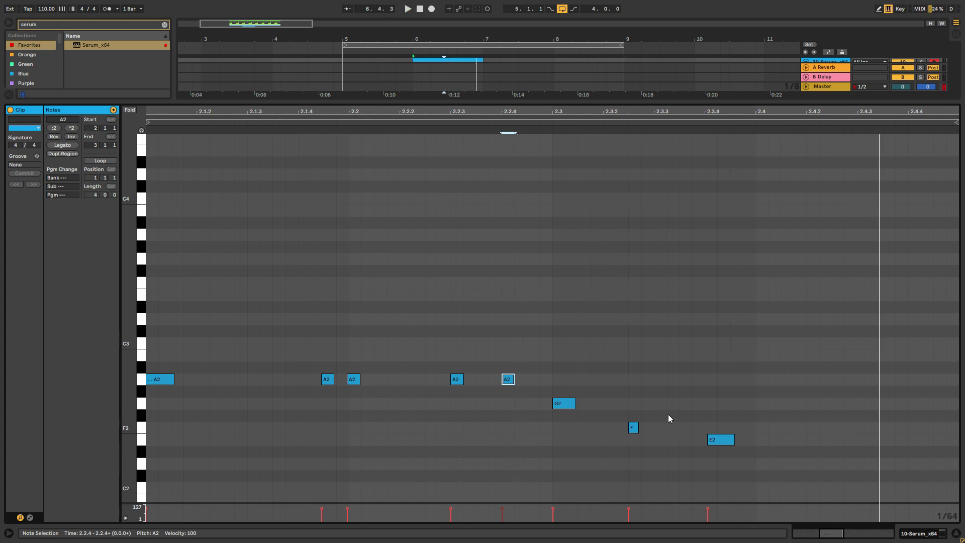
pyautogui.hotkey('ctrl', 'alt', 'l')
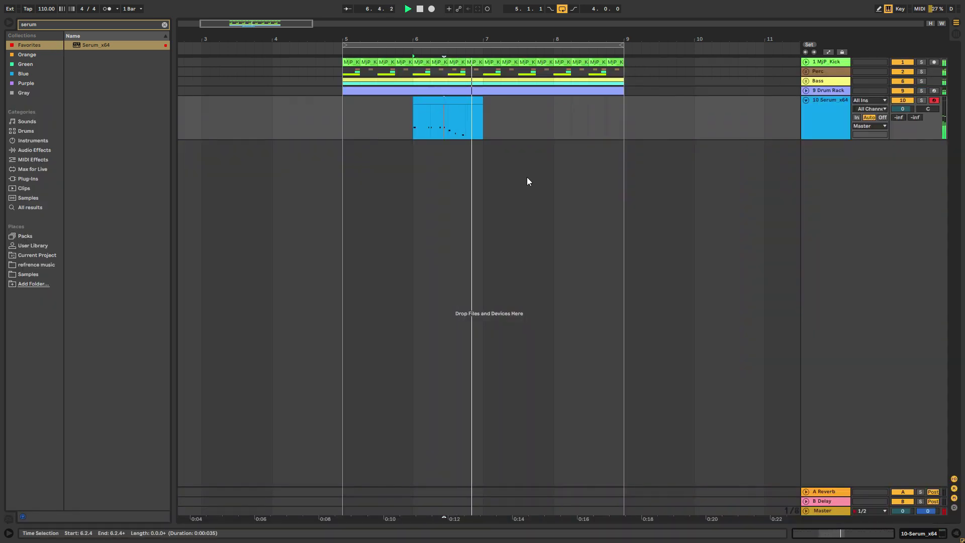
# Step: Solo the Serum track, play its lead clip and enable the Delay in Serum's effects
pyautogui.press('space')
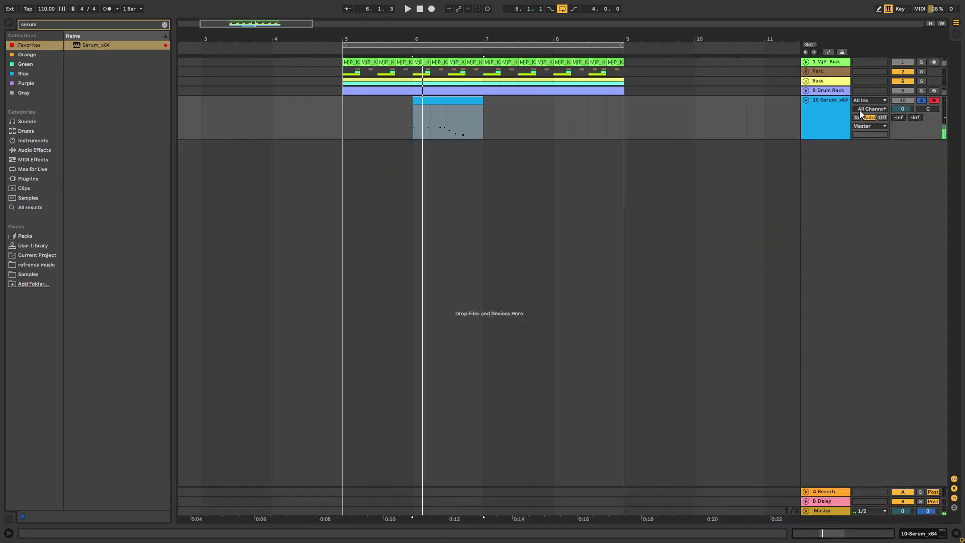
pyautogui.doubleClick(843, 105)
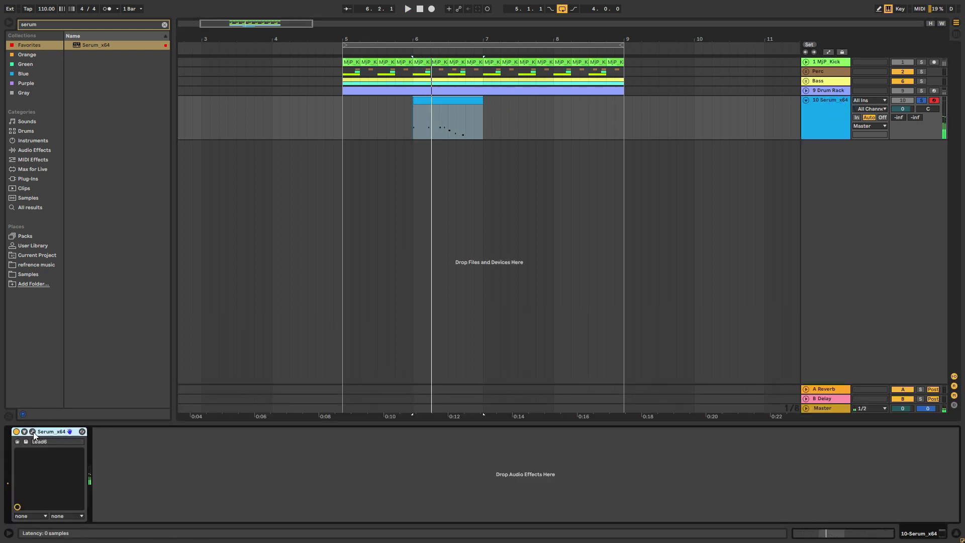
pyautogui.click(32, 432)
pyautogui.click(149, 103)
pyautogui.press('space')
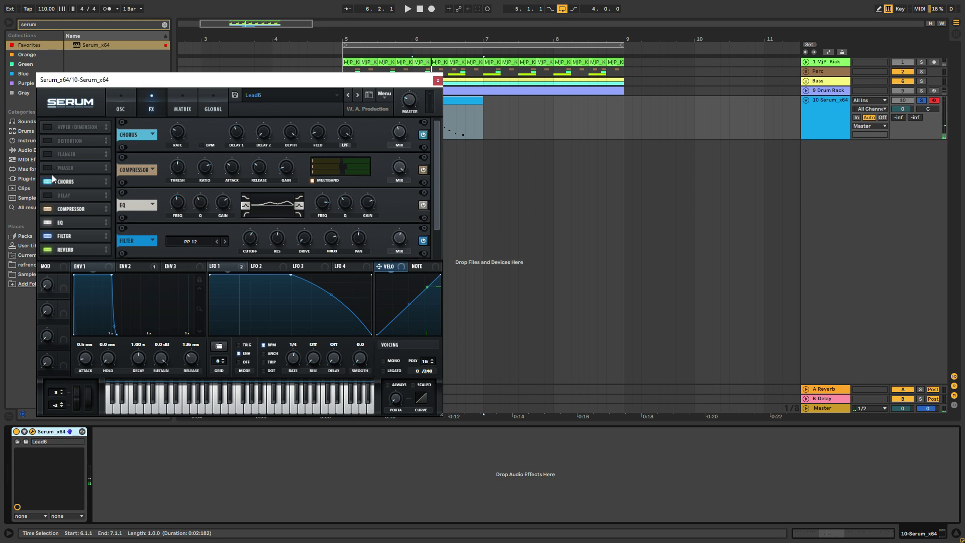
pyautogui.click(48, 196)
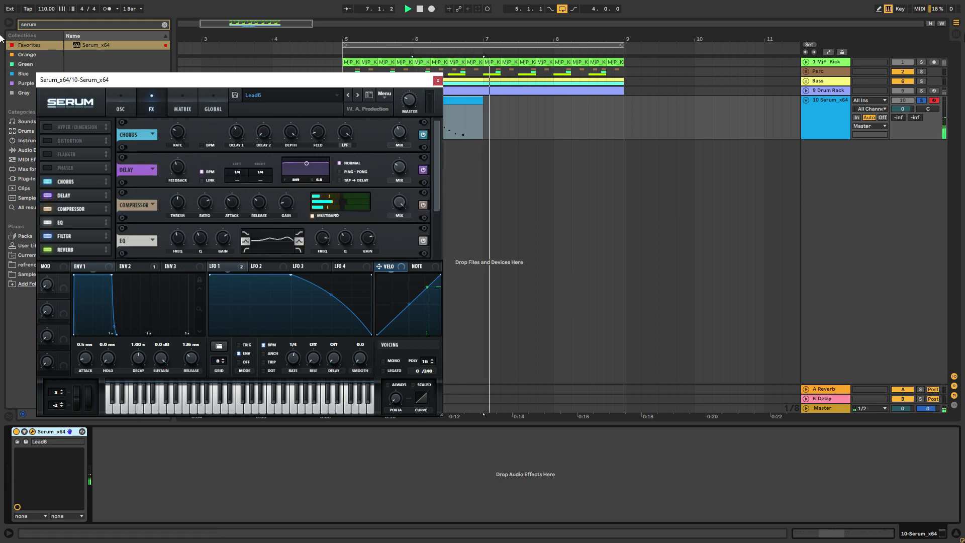
# Step: Unsolo the Serum track, close the Serum window and fold the track
pyautogui.click(922, 100)
pyautogui.click(437, 80)
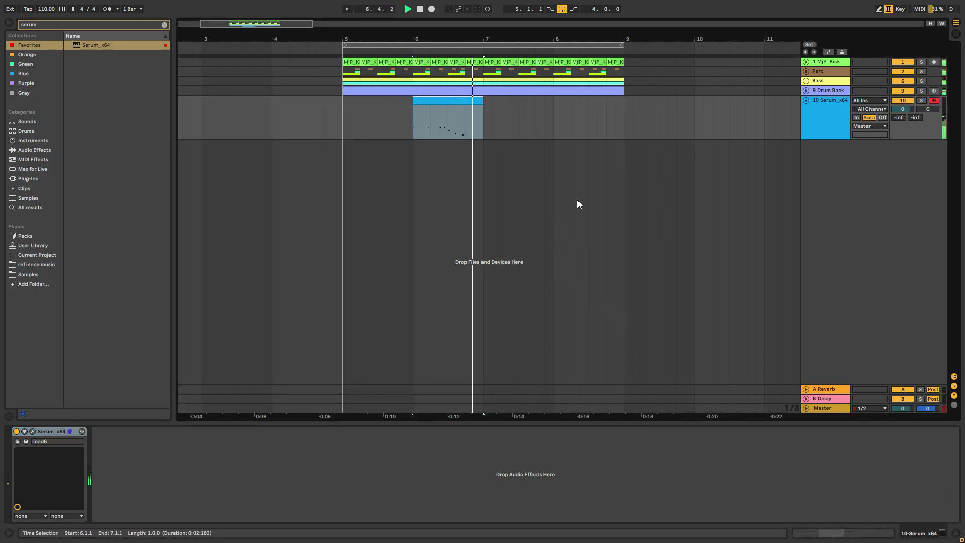
pyautogui.click(806, 100)
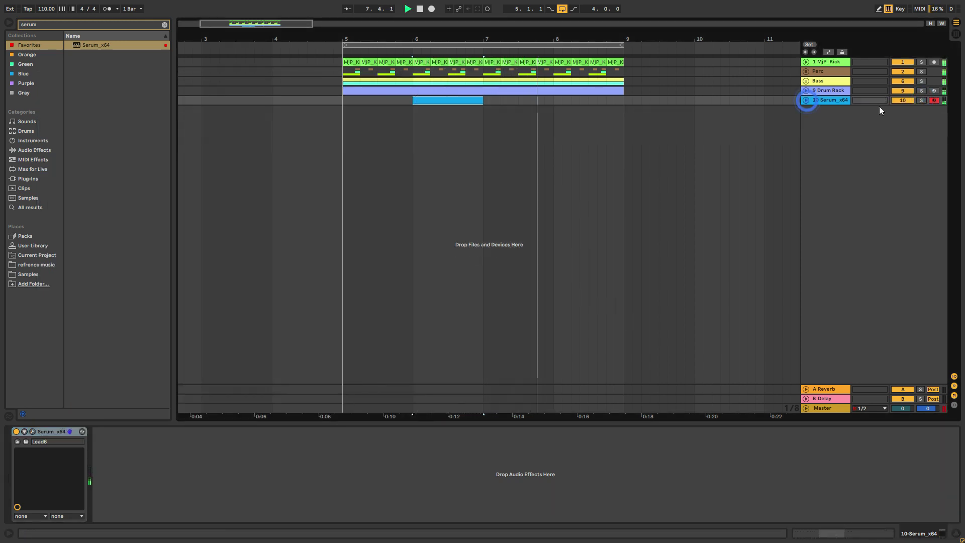
# Step: Audition samples in MjP_Moombathone's Two folder and place the MjP vocal chop (Dmin) on a new audio track at bar 5
pyautogui.click(164, 24)
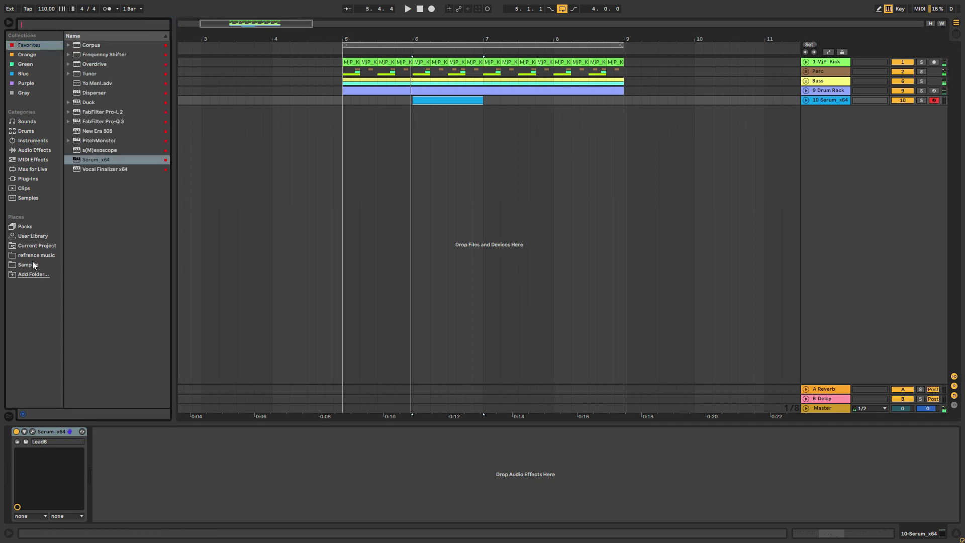
pyautogui.click(30, 264)
pyautogui.click(116, 150)
pyautogui.click(128, 227)
pyautogui.click(126, 275)
pyautogui.click(143, 284)
pyautogui.click(138, 295)
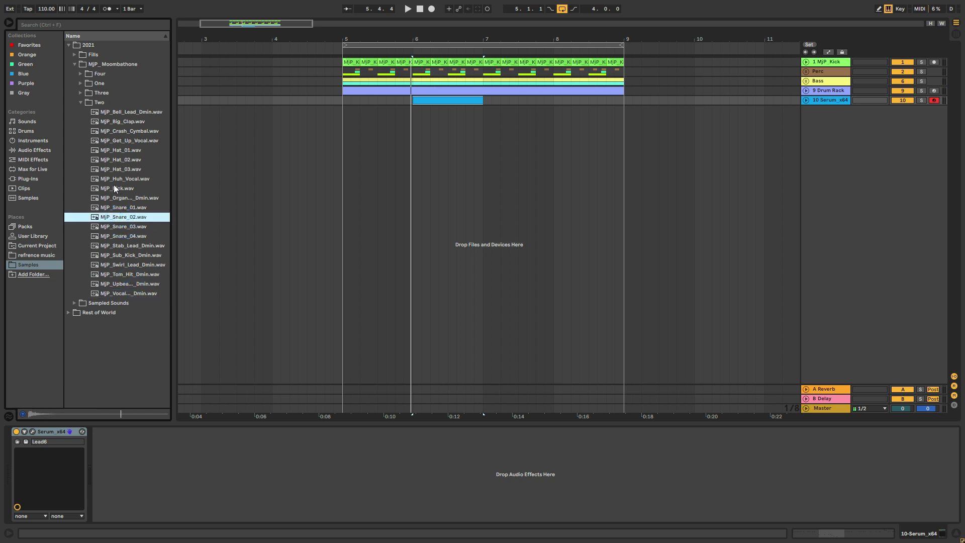
pyautogui.click(114, 187)
pyautogui.click(130, 284)
pyautogui.moveTo(134, 294); pyautogui.dragTo(342, 129)
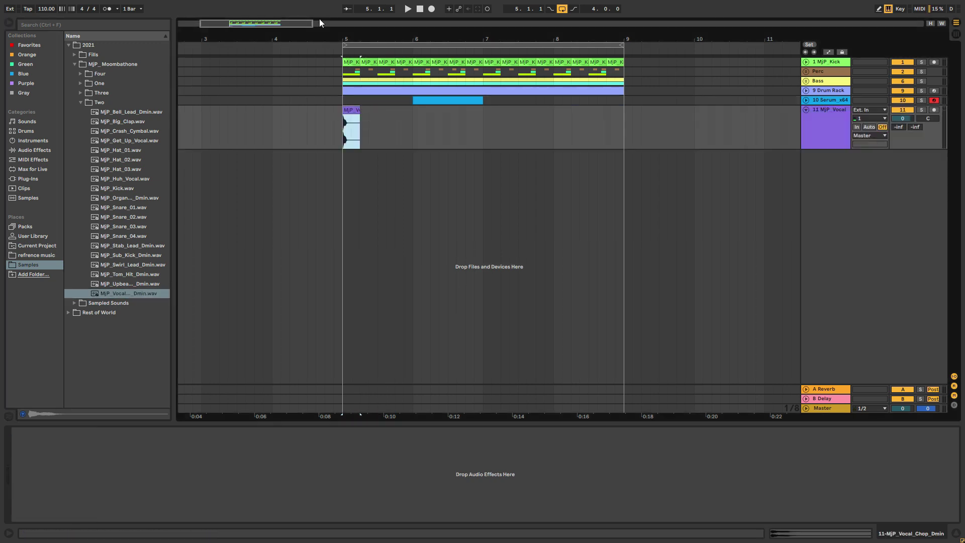
# Step: Turn on Warp for the vocal chop clip at bar 5, transpose it to 2 st and play it back
pyautogui.moveTo(242, 24); pyautogui.dragTo(241, 75)
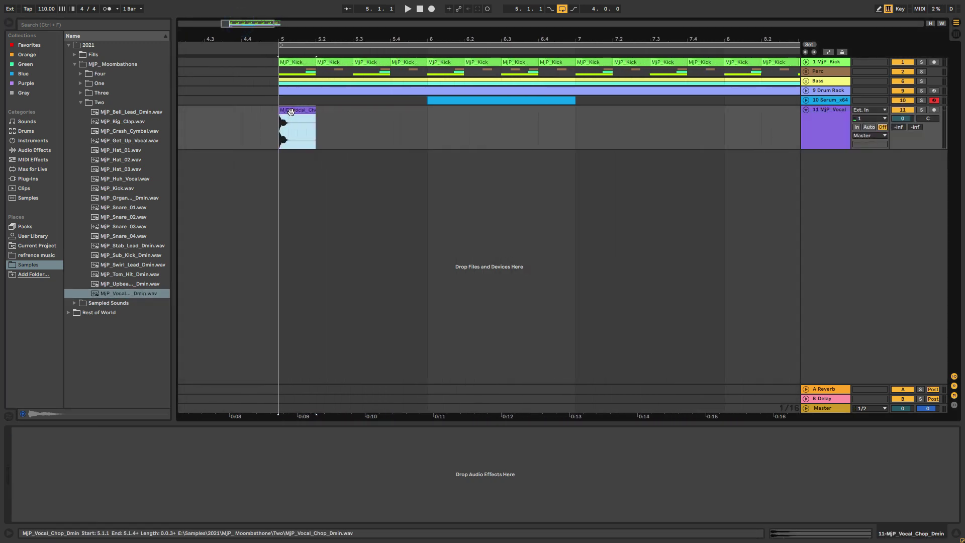
pyautogui.doubleClick(290, 112)
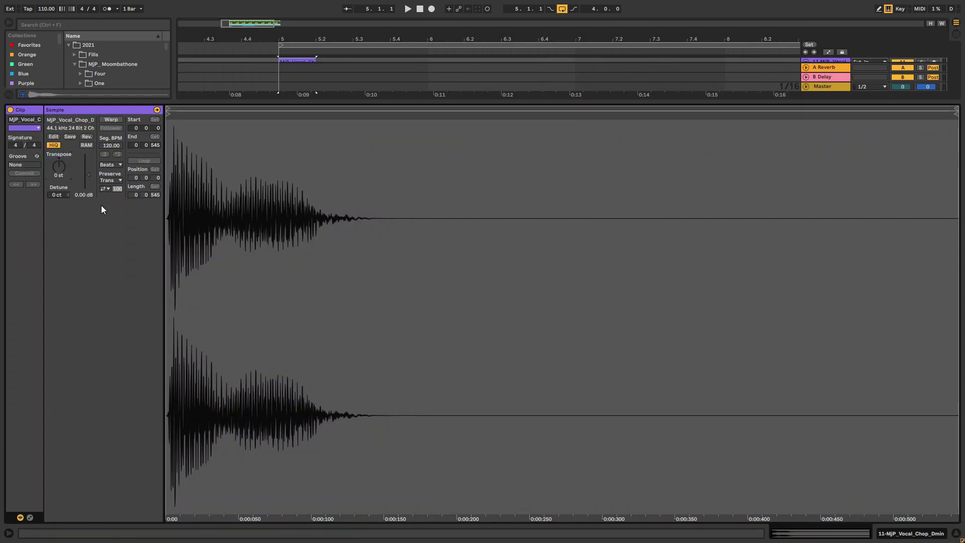
pyautogui.click(110, 119)
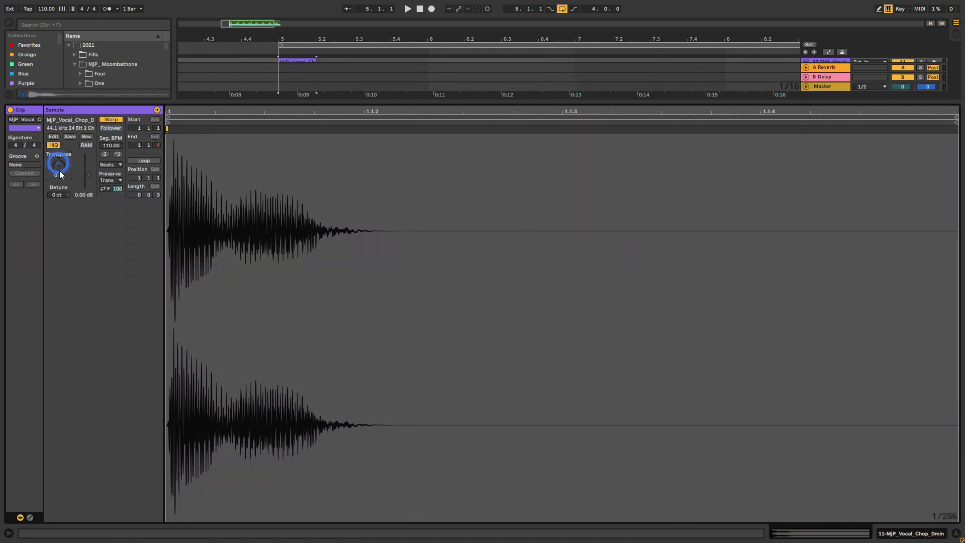
pyautogui.press('Up')
pyautogui.press('space')
pyautogui.press('space')
pyautogui.press('space')
pyautogui.press('space')
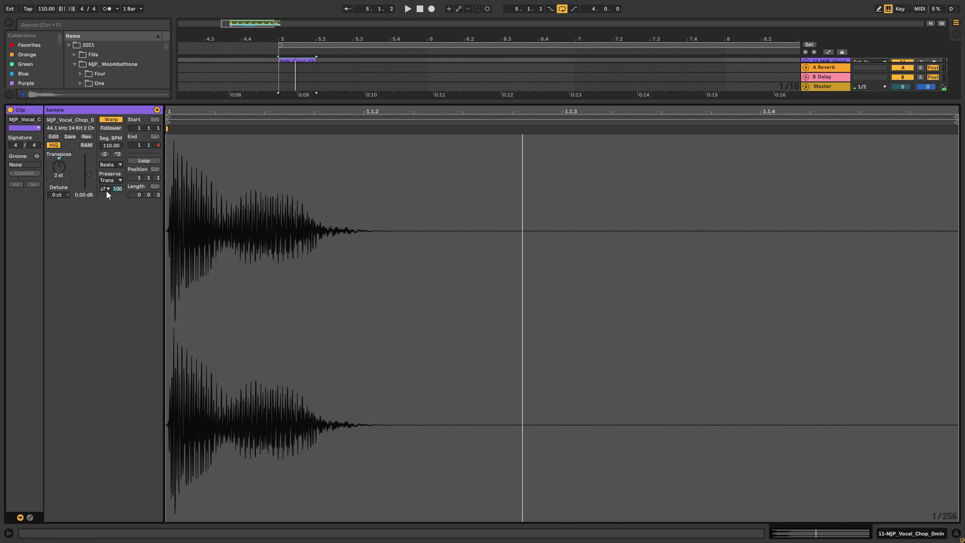
# Step: Set the vocal chop's Beats preserve setting to 1/8 and play the clip in the arrangement
pyautogui.click(114, 182)
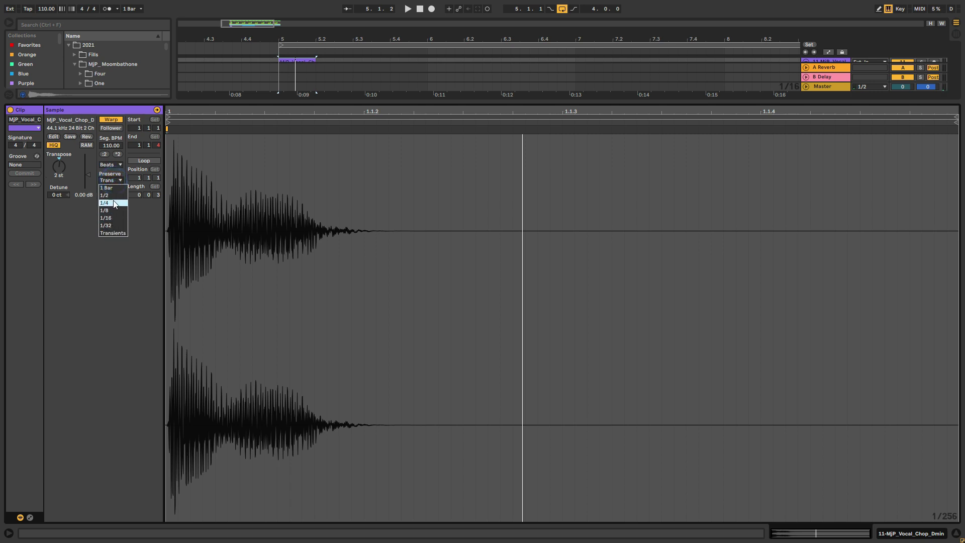
pyautogui.click(110, 210)
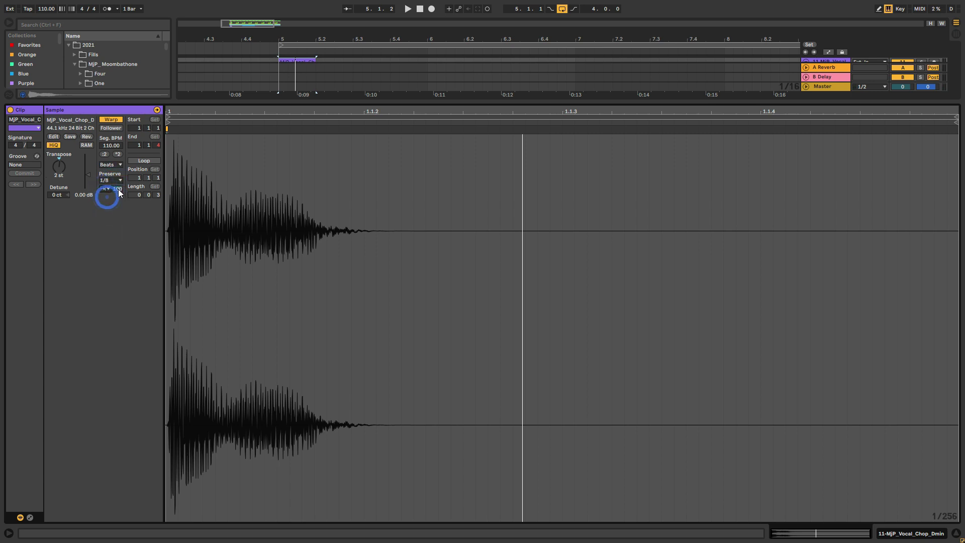
pyautogui.doubleClick(272, 99)
pyautogui.press('space')
pyautogui.press('space')
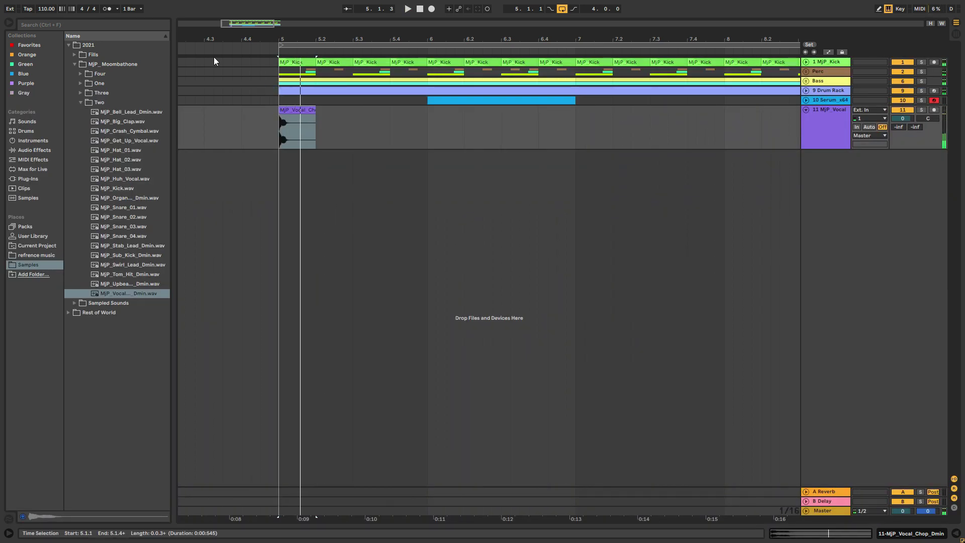
# Step: Shorten the vocal chop to about 0.17 s and place a copy of it at 5.1.3
pyautogui.moveTo(231, 21); pyautogui.dragTo(234, 45)
pyautogui.press('space')
pyautogui.press('space')
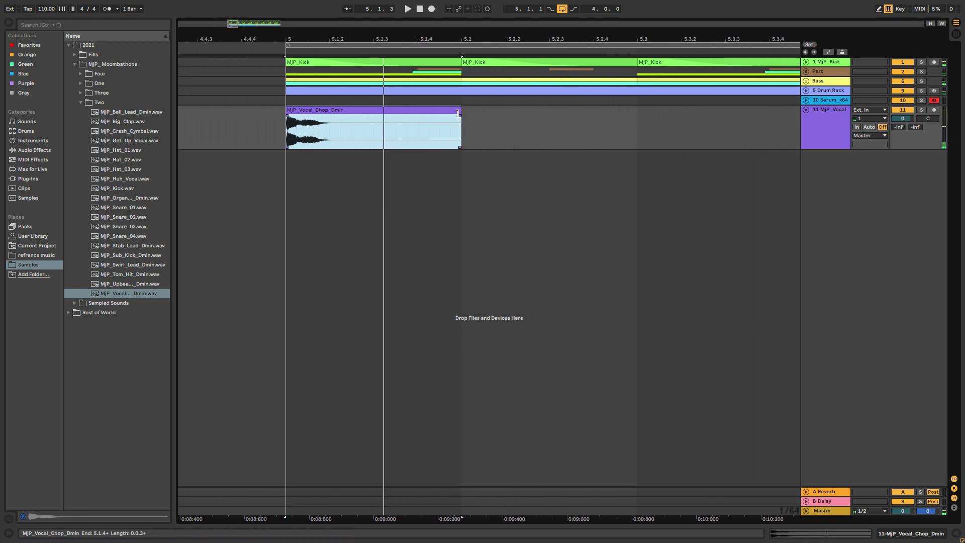
pyautogui.moveTo(461, 110); pyautogui.dragTo(403, 113)
pyautogui.press('space')
pyautogui.press('space')
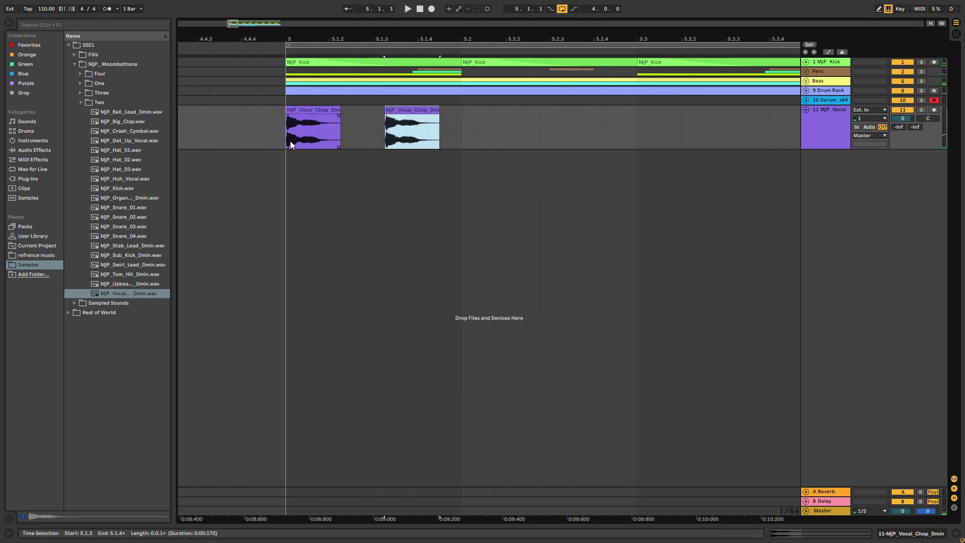
# Step: Play the arrangement from bar 5 several times to check the timing of the two vocal chops
pyautogui.click(292, 141)
pyautogui.press('space')
pyautogui.press('space')
pyautogui.press('space')
pyautogui.press('space')
pyautogui.press('space')
pyautogui.click(289, 121)
pyautogui.press('space')
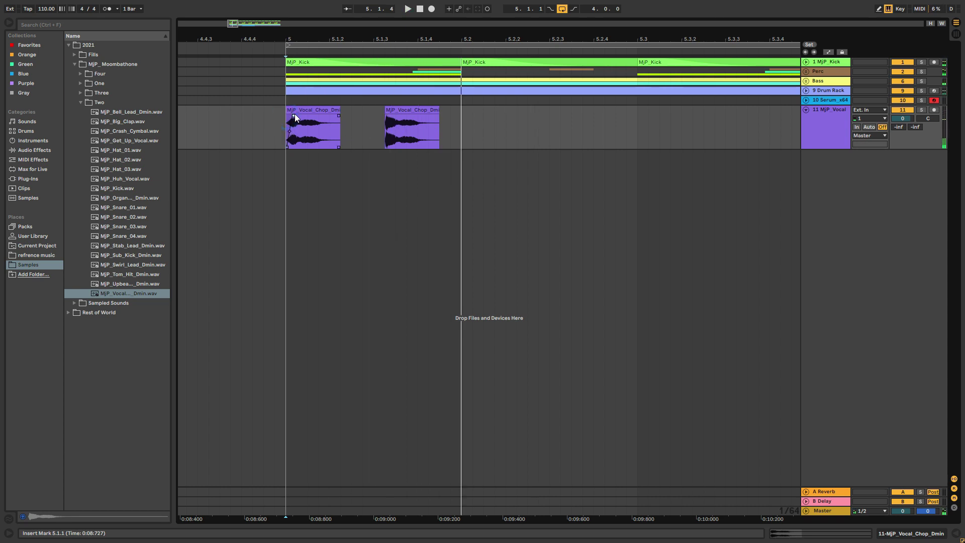
# Step: Try consolidating the first vocal chop clip, and undo the consolidation
pyautogui.click(312, 107)
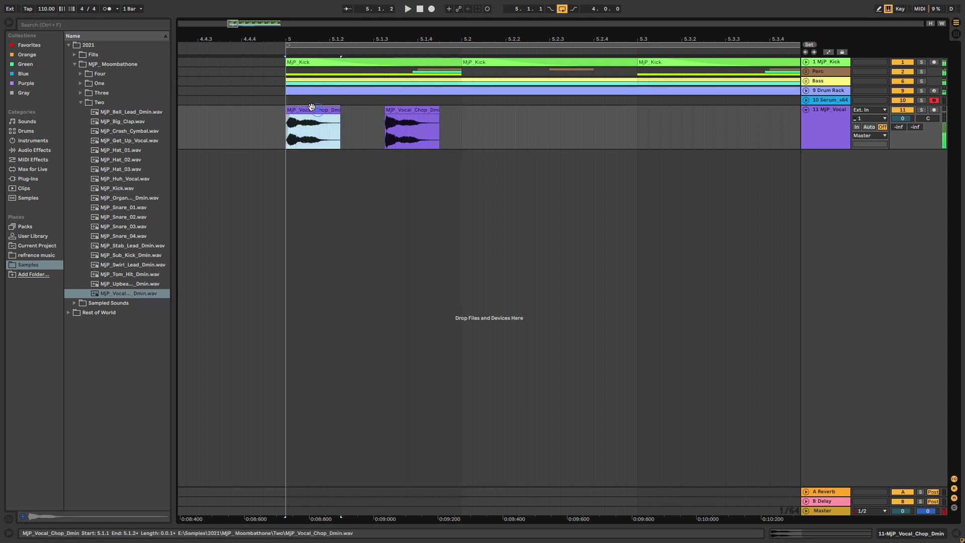
pyautogui.hotkey('ctrl', 'j')
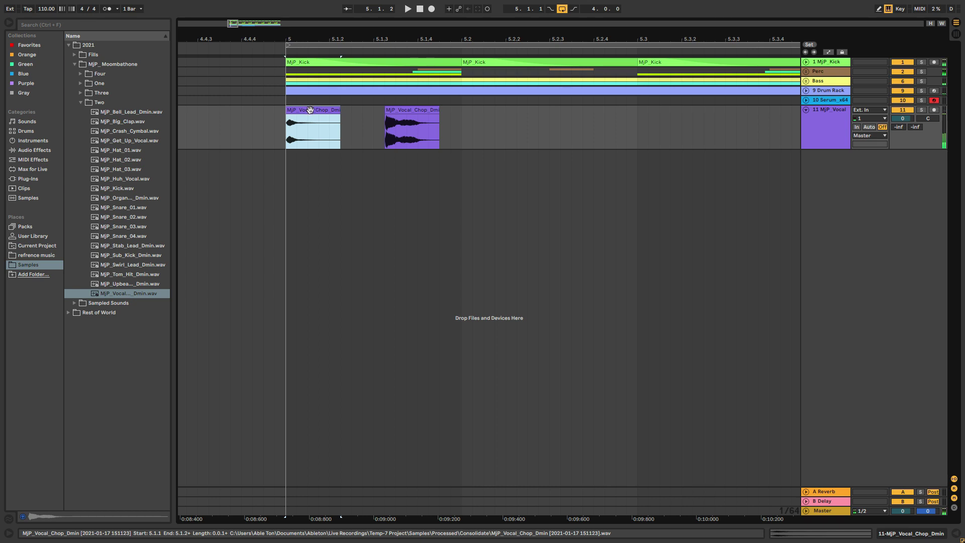
pyautogui.hotkey('ctrl', 'z')
# Step: Transpose the second vocal chop to 14 st, switch its warp mode to Complex Pro and audition it
pyautogui.click(412, 119)
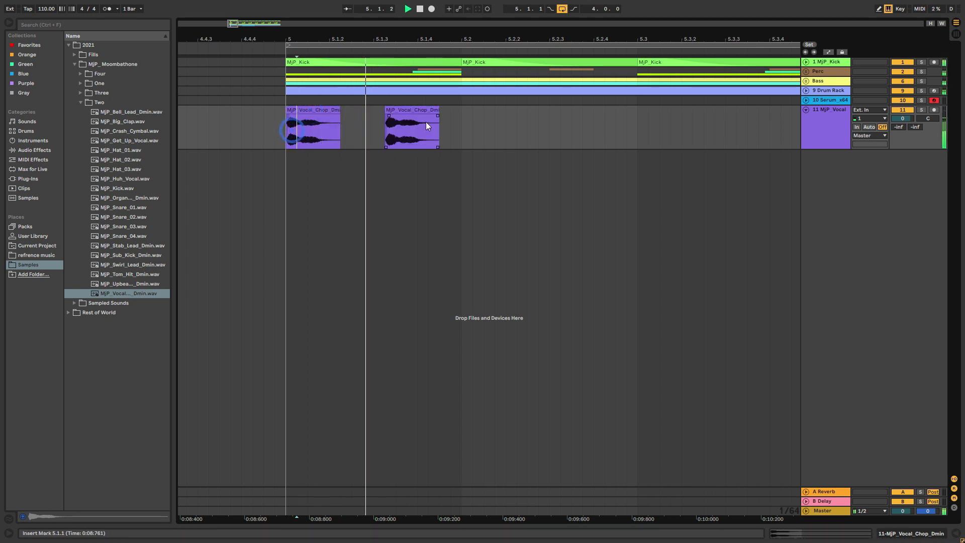
pyautogui.doubleClick(413, 110)
pyautogui.press('space')
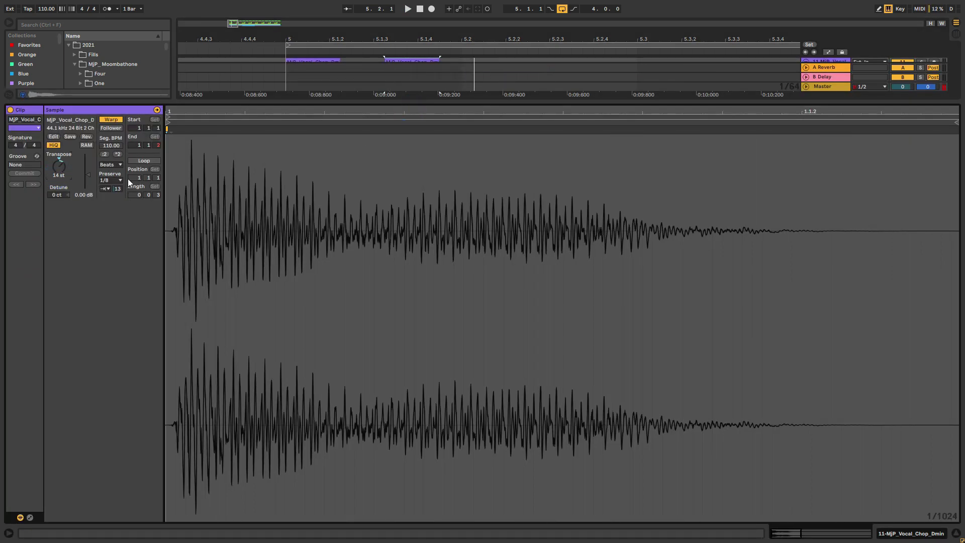
pyautogui.click(116, 163)
pyautogui.click(118, 206)
pyautogui.press('space')
pyautogui.press('space')
pyautogui.press('space')
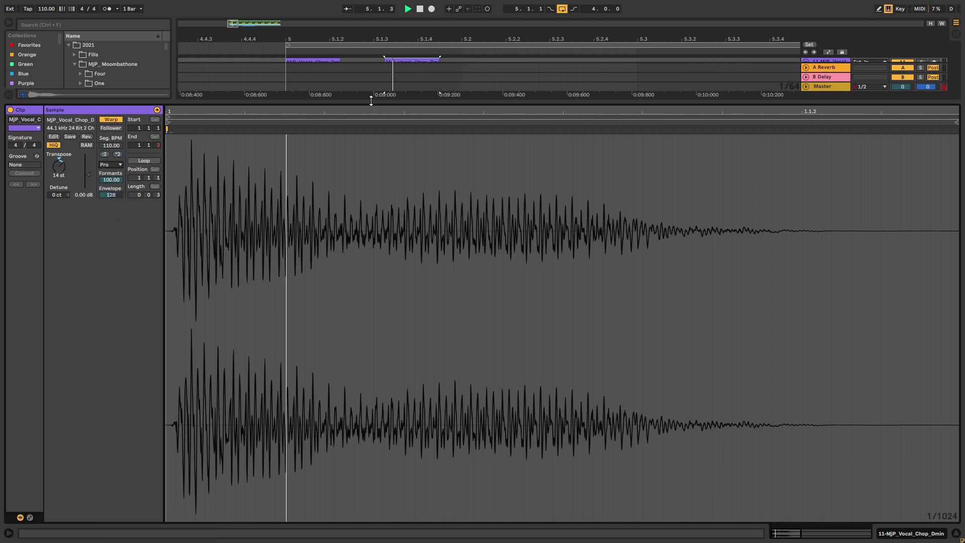
# Step: Copy the second vocal chop to just after beat 5.2 and shorten the copy to about 0.07 s
pyautogui.click(371, 101)
pyautogui.click(288, 136)
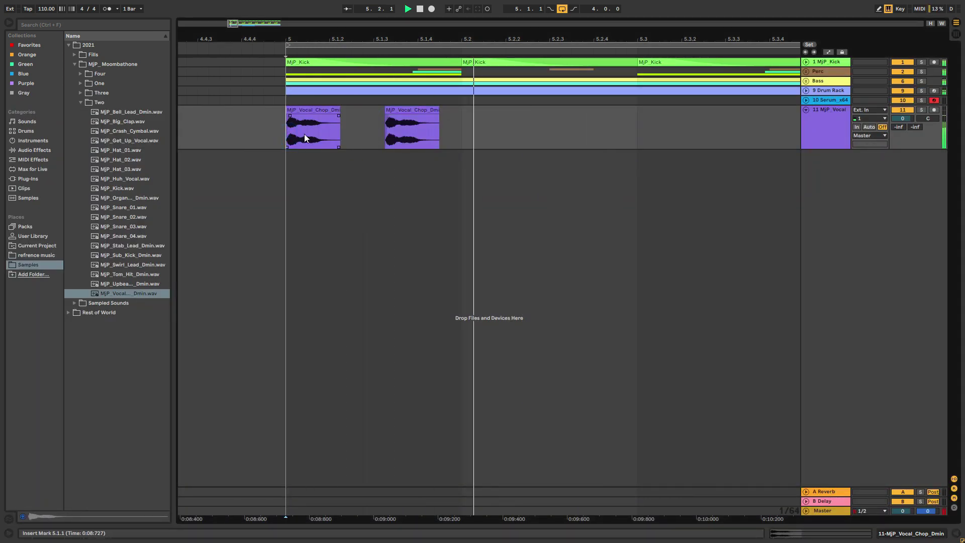
pyautogui.click(411, 112)
pyautogui.moveTo(411, 111); pyautogui.dragTo(503, 119)
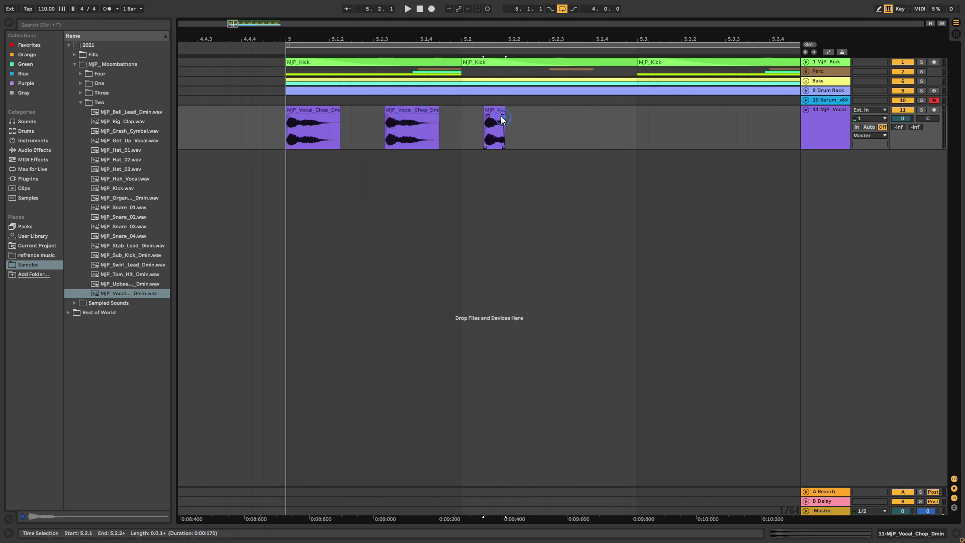
pyautogui.click(498, 109)
pyautogui.doubleClick(508, 110)
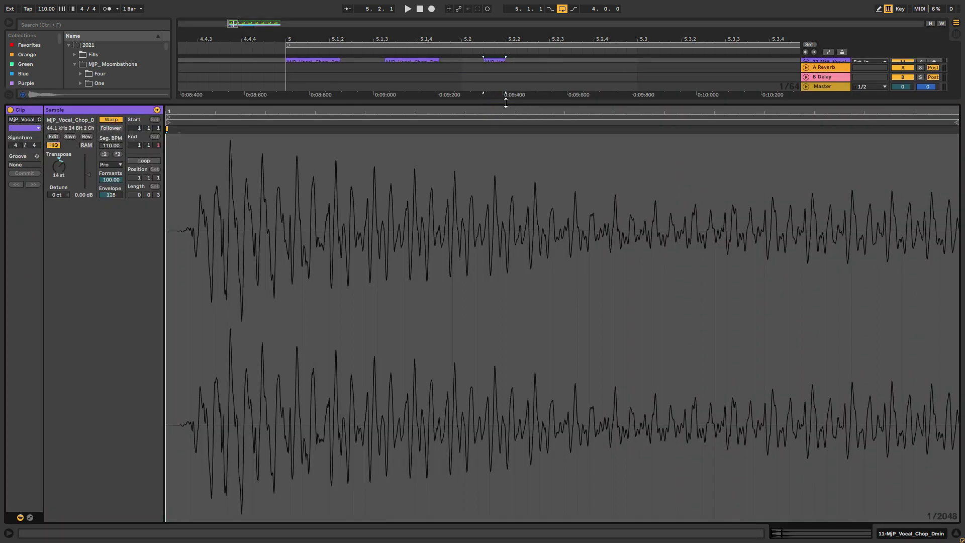
pyautogui.hotkey('ctrl', 'alt', 'l')
# Step: Add another short chop after 5.2.2 and a run of five tiny chops ending at 5.3, and play from bar 5
pyautogui.moveTo(496, 109); pyautogui.dragTo(594, 115)
pyautogui.hotkey('ctrl', 'd')
pyautogui.hotkey('ctrl', 'd')
pyautogui.hotkey('ctrl', 'd')
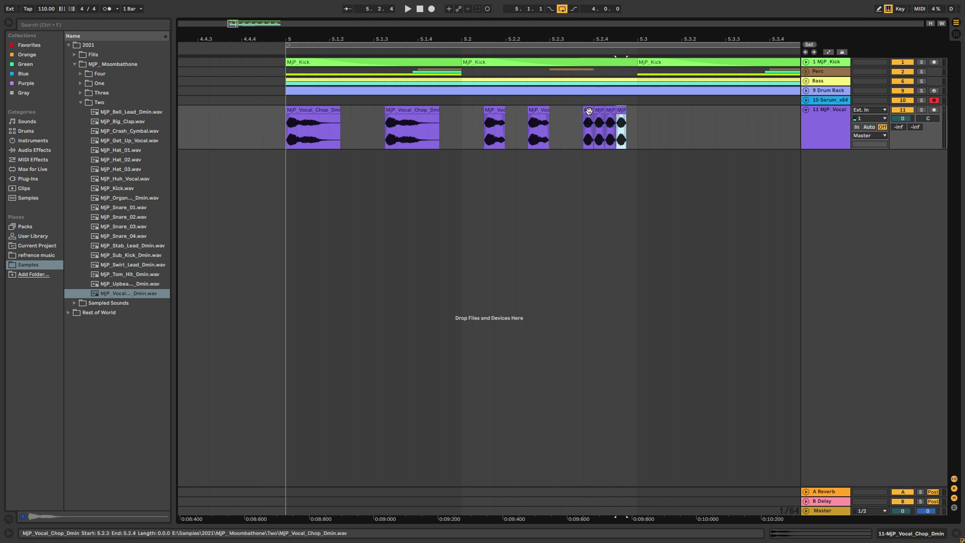
pyautogui.hotkey('ctrl', 'd')
pyautogui.click(286, 143)
pyautogui.press('space')
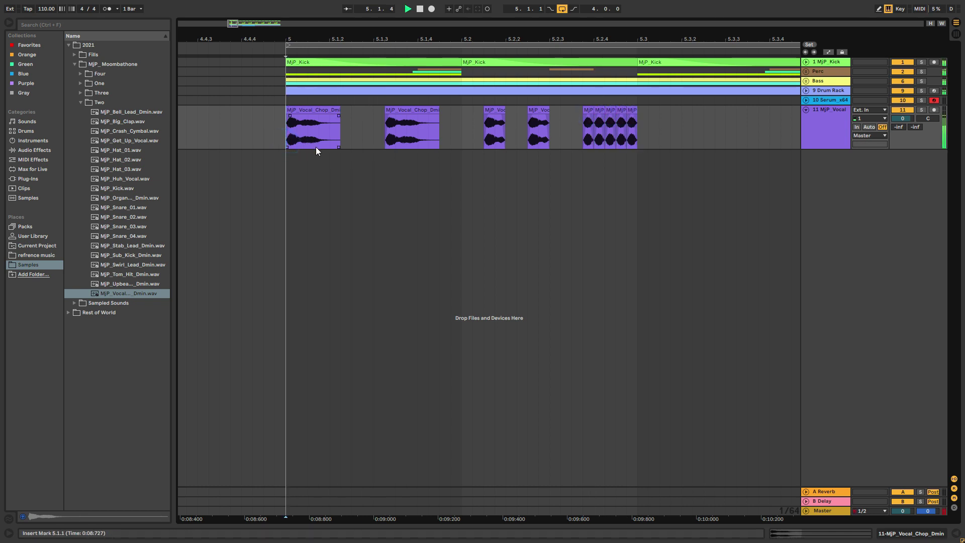
# Step: Delete the two short vocal chops between the second chop and the rapid run, playing from bar 5 after each removal
pyautogui.click(498, 110)
pyautogui.press('space')
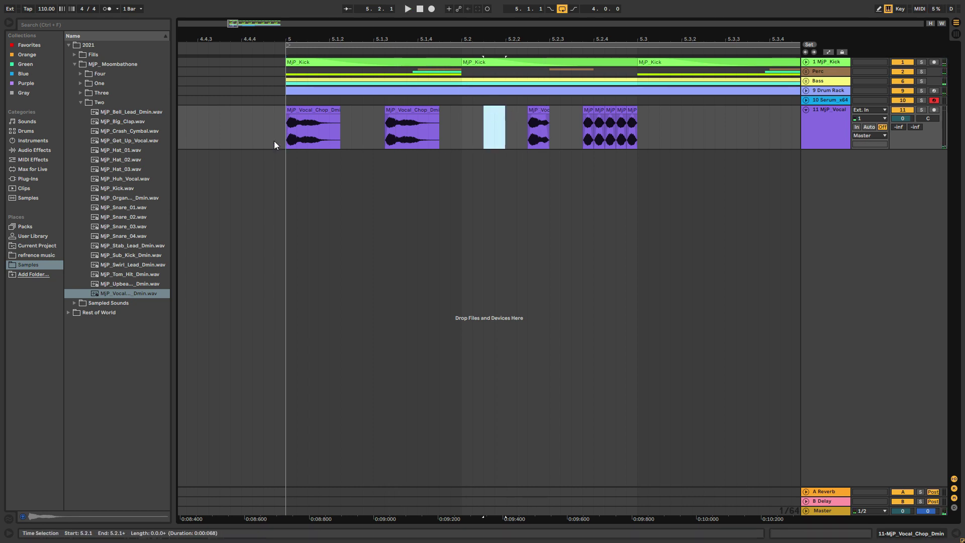
pyautogui.press('Delete')
pyautogui.click(283, 144)
pyautogui.press('space')
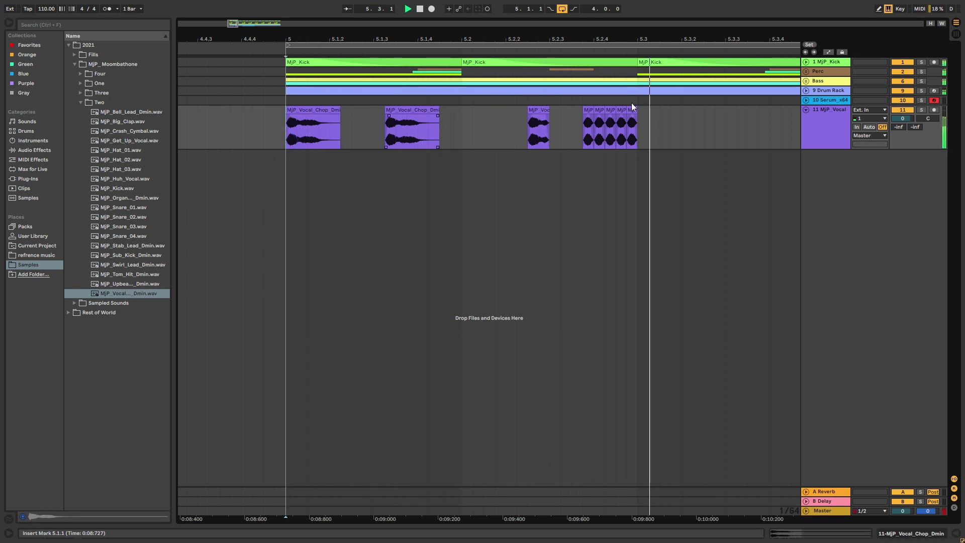
pyautogui.click(542, 110)
pyautogui.press('Delete')
pyautogui.click(285, 135)
pyautogui.press('space')
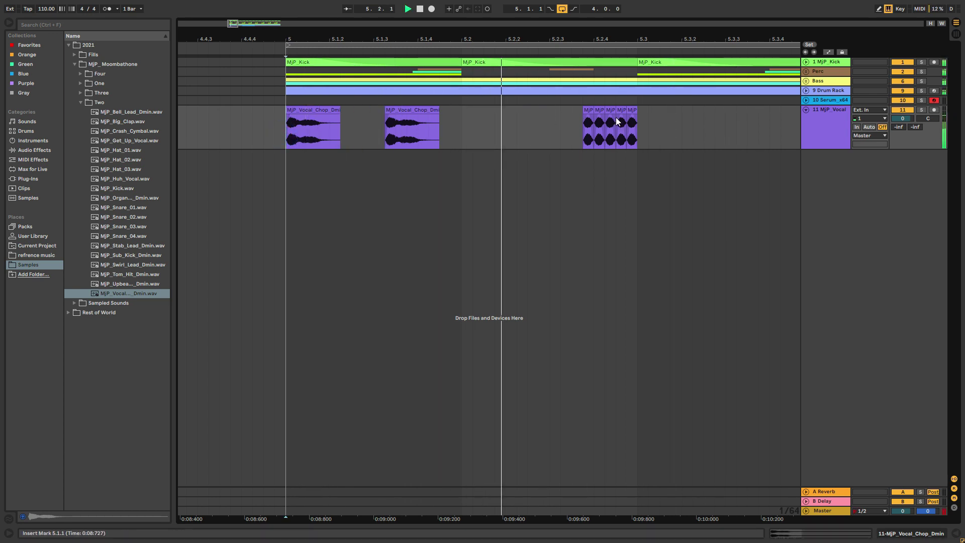
# Step: Transpose the second tiny chop of the rapid run to -7 st and shrink the clip detail view
pyautogui.click(600, 111)
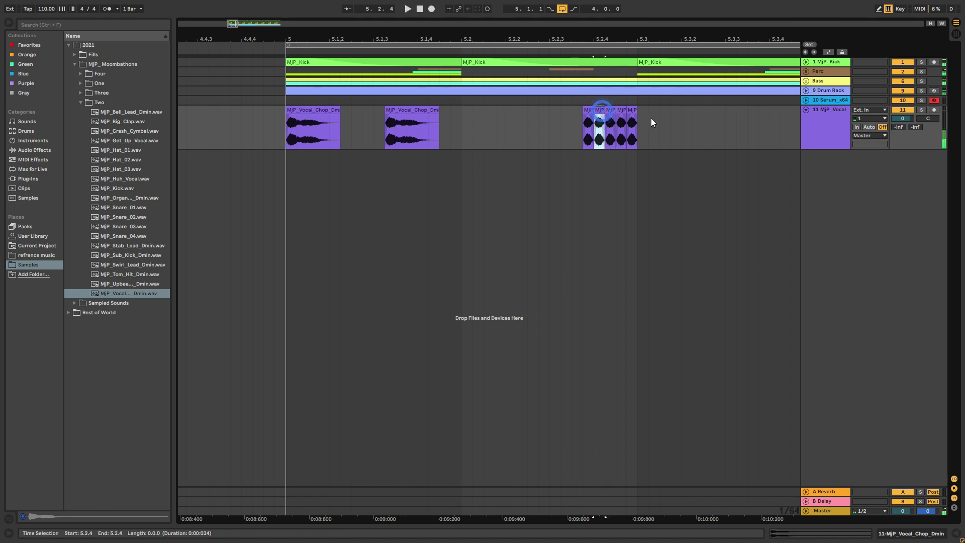
pyautogui.doubleClick(599, 110)
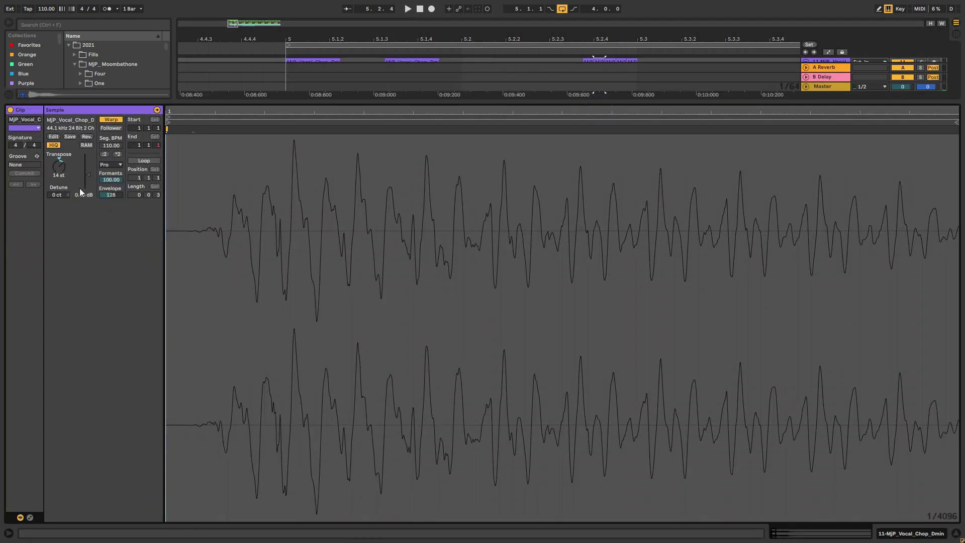
pyautogui.click(61, 174)
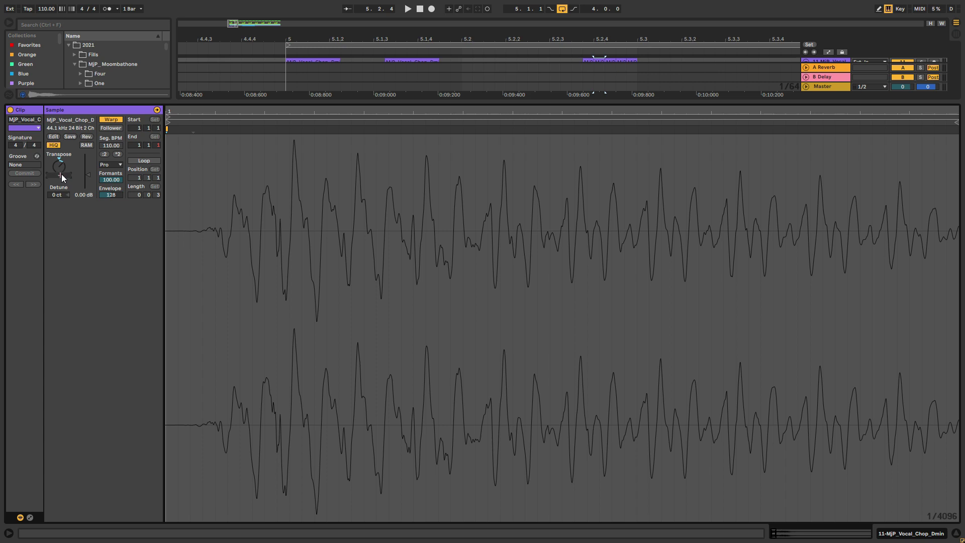
pyautogui.click(581, 99)
pyautogui.moveTo(586, 102); pyautogui.dragTo(593, 351)
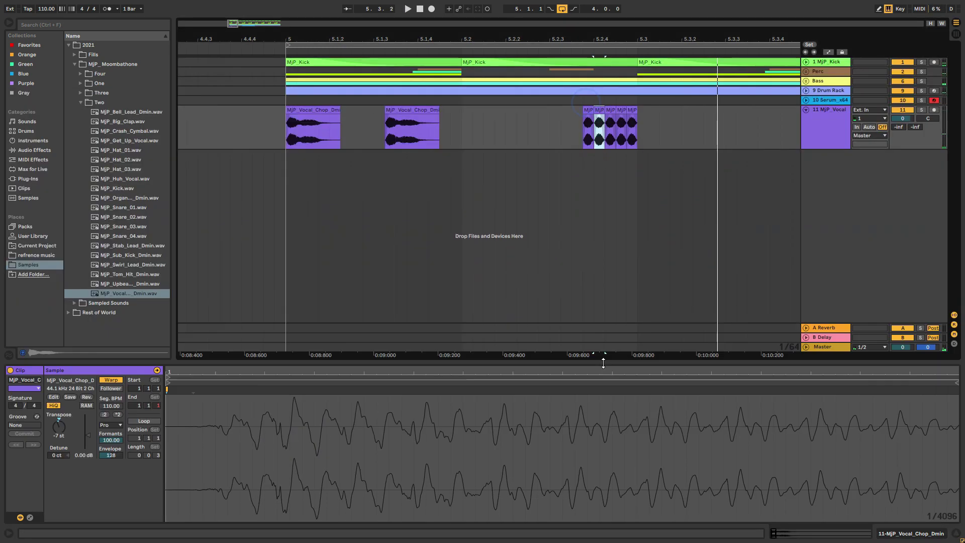
# Step: Delete the third and fifth tiny chops of the rapid run and play the result
pyautogui.click(611, 112)
pyautogui.press('Delete')
pyautogui.click(622, 111)
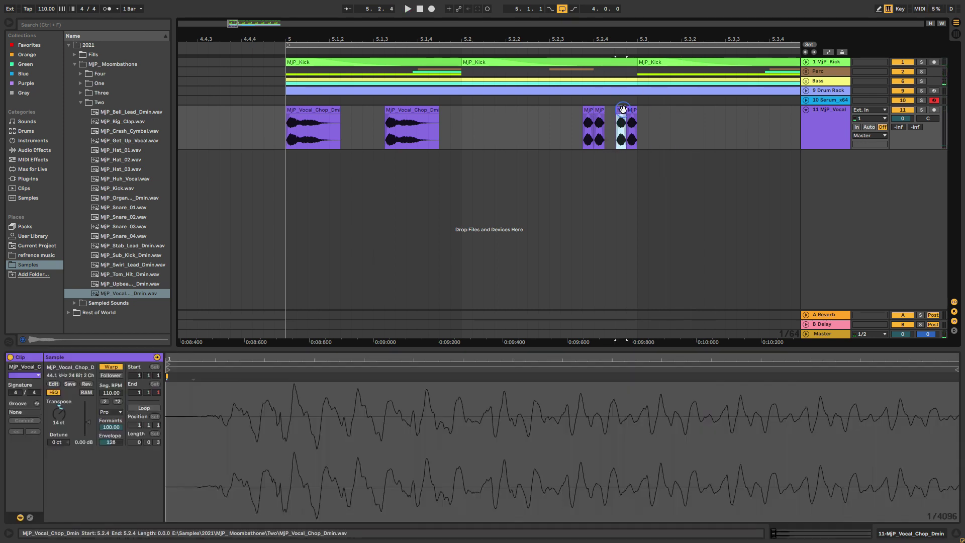
pyautogui.press('Delete')
pyautogui.press('space')
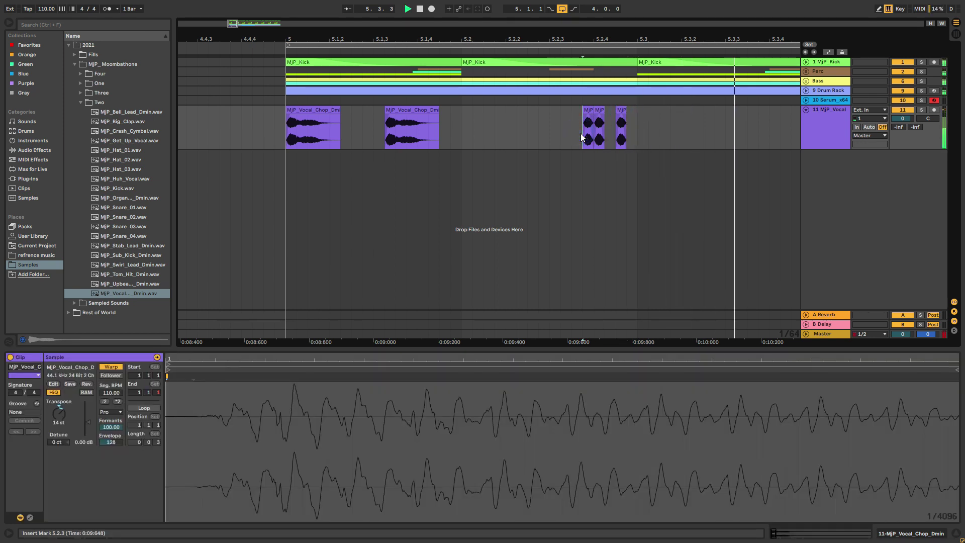
# Step: Find EQ Eight among the audio effects and add it to the vocal chop track
pyautogui.click(825, 120)
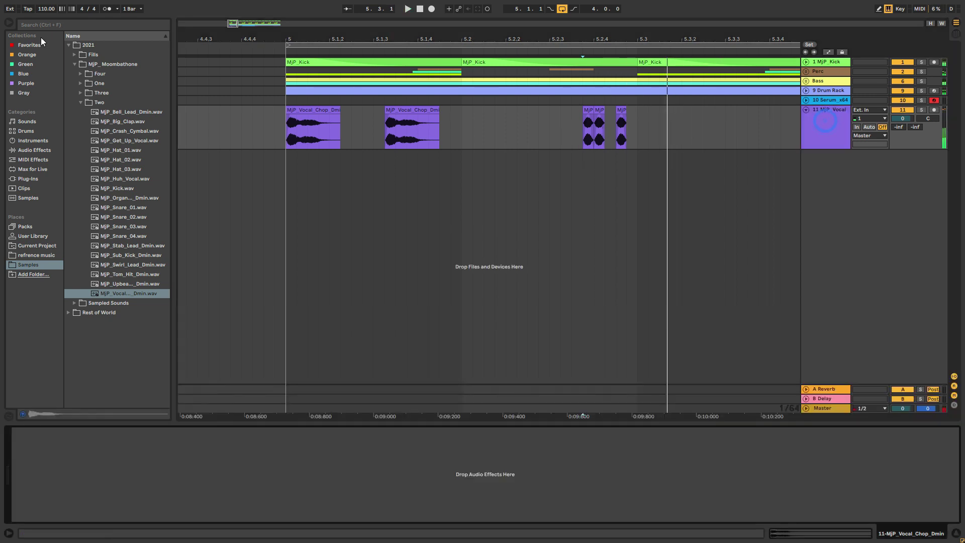
pyautogui.click(70, 24)
pyautogui.write('eq')
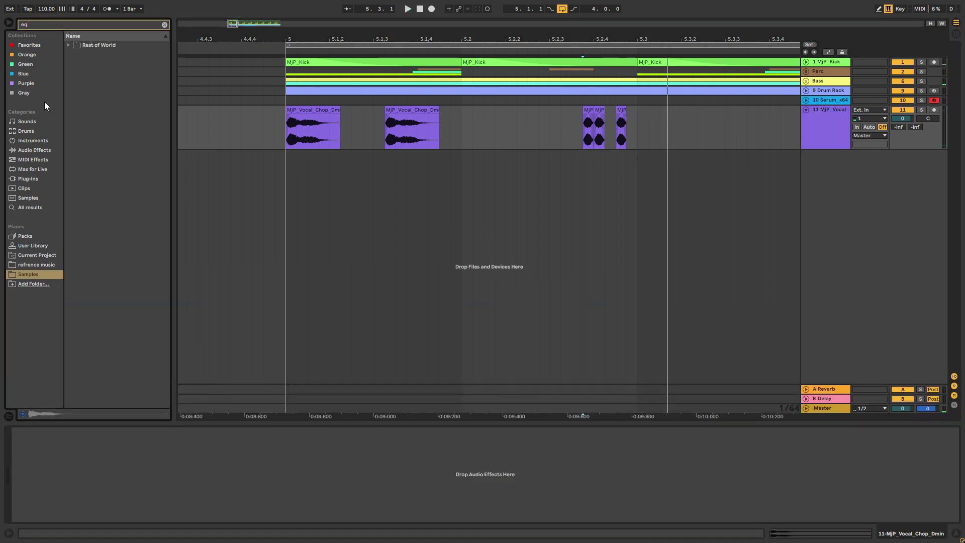
pyautogui.click(20, 149)
pyautogui.moveTo(87, 67); pyautogui.dragTo(180, 525)
# Step: Make EQ Eight's band 1 a low cut at about 516 Hz and move band 4 to about 1.35 kHz with 0.62 dB gain
pyautogui.click(51, 510)
pyautogui.click(44, 451)
pyautogui.moveTo(130, 480); pyautogui.dragTo(133, 485)
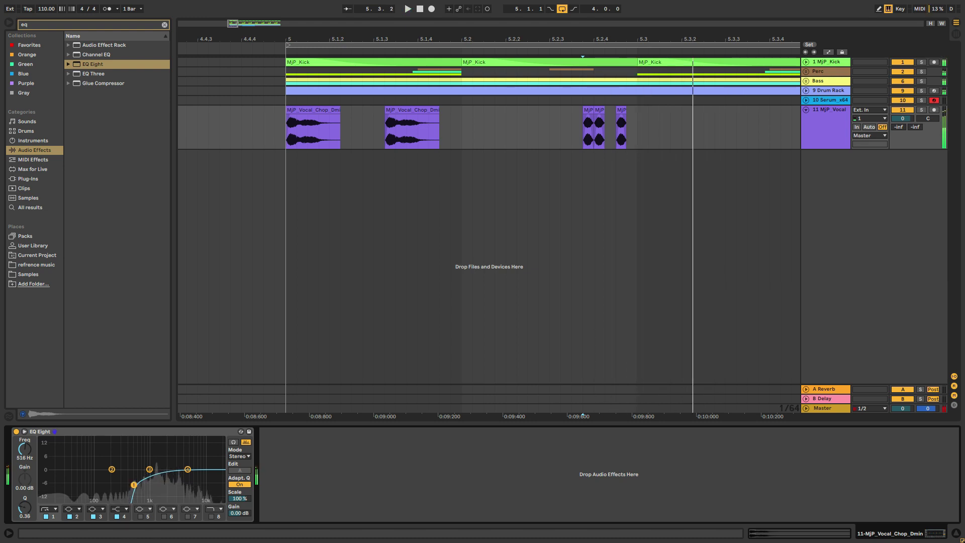
pyautogui.moveTo(187, 469); pyautogui.dragTo(156, 468)
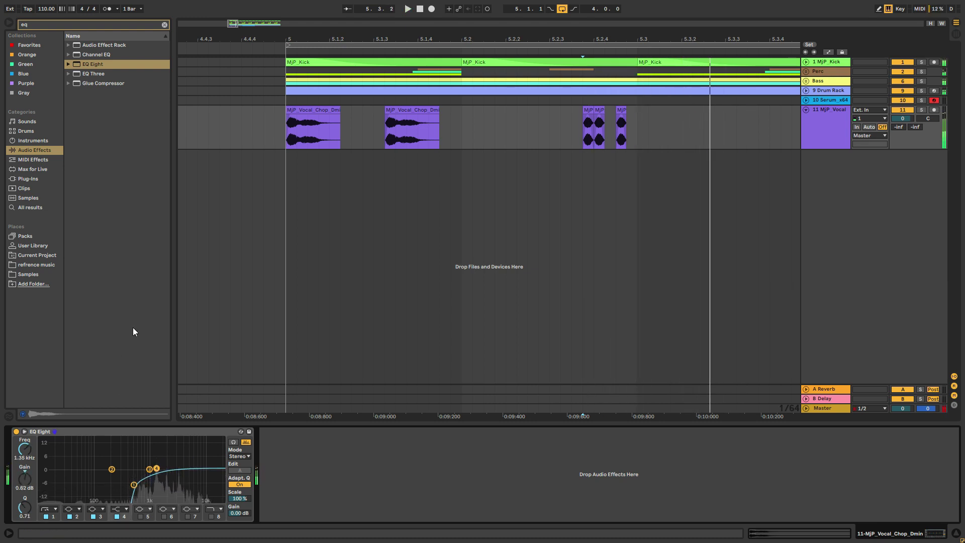
# Step: Find Delay among the audio effects, add it to the vocal chop track and play the result
pyautogui.hotkey('ctrl', 'f')
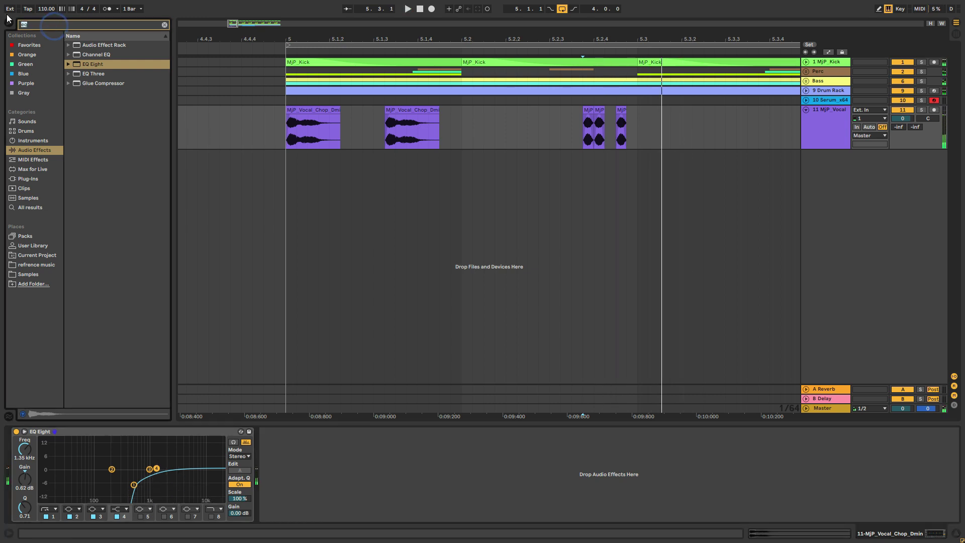
pyautogui.write('delay')
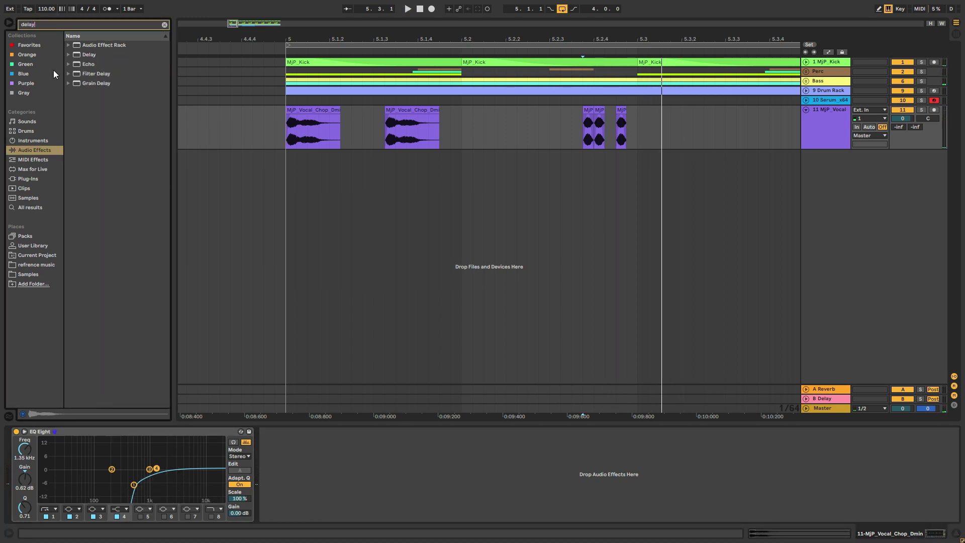
pyautogui.doubleClick(85, 54)
pyautogui.press('space')
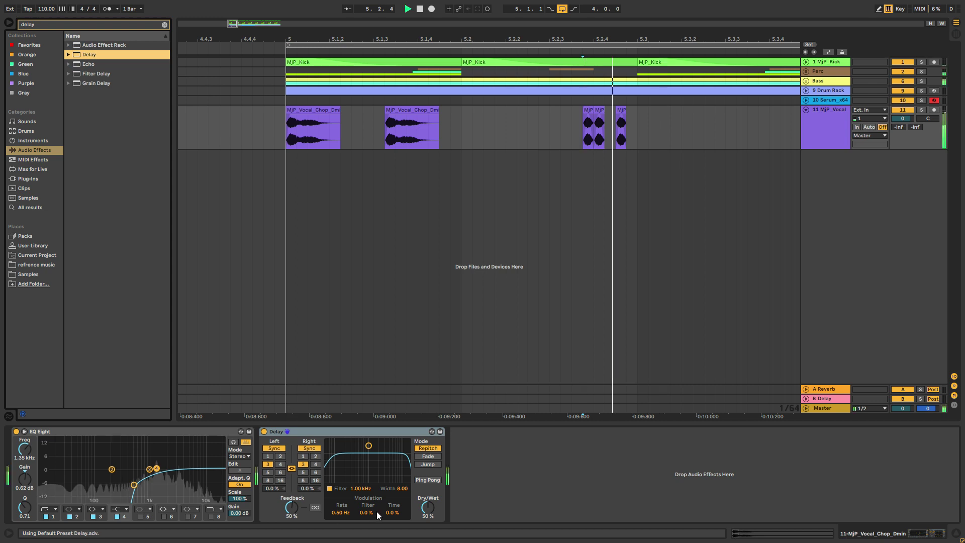
# Step: Set the Delay's dry/wet to 27 % and its feedback to 14 % during playback
pyautogui.moveTo(428, 509); pyautogui.dragTo(428, 523)
pyautogui.press('space')
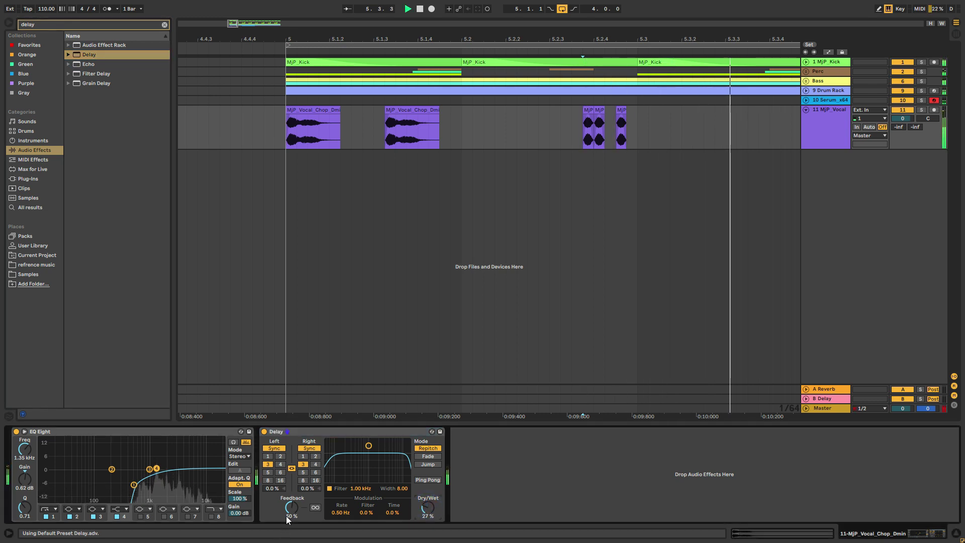
pyautogui.moveTo(291, 508); pyautogui.dragTo(291, 526)
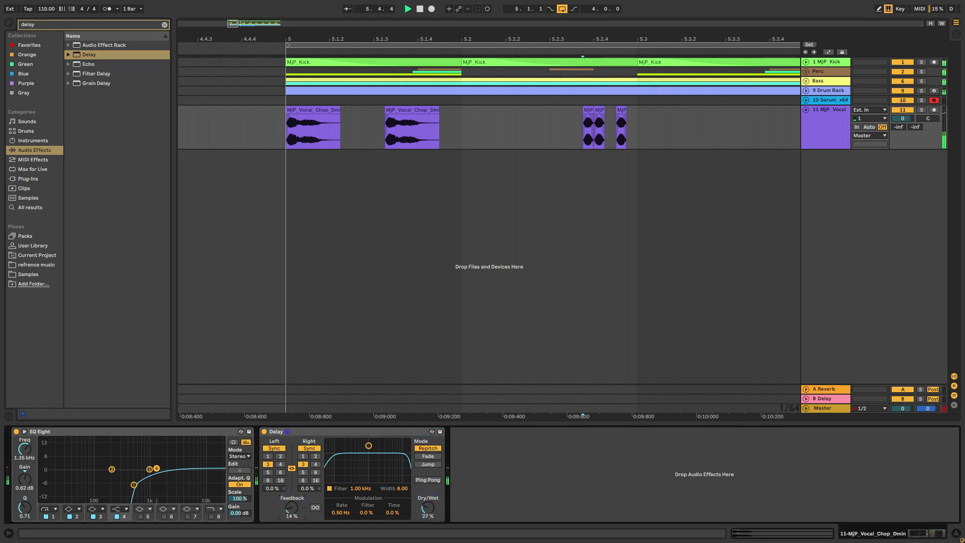
pyautogui.press('space')
# Step: Copy the kick-sidechained Compressor from the Bass group onto the vocal chop track after the Delay
pyautogui.click(495, 425)
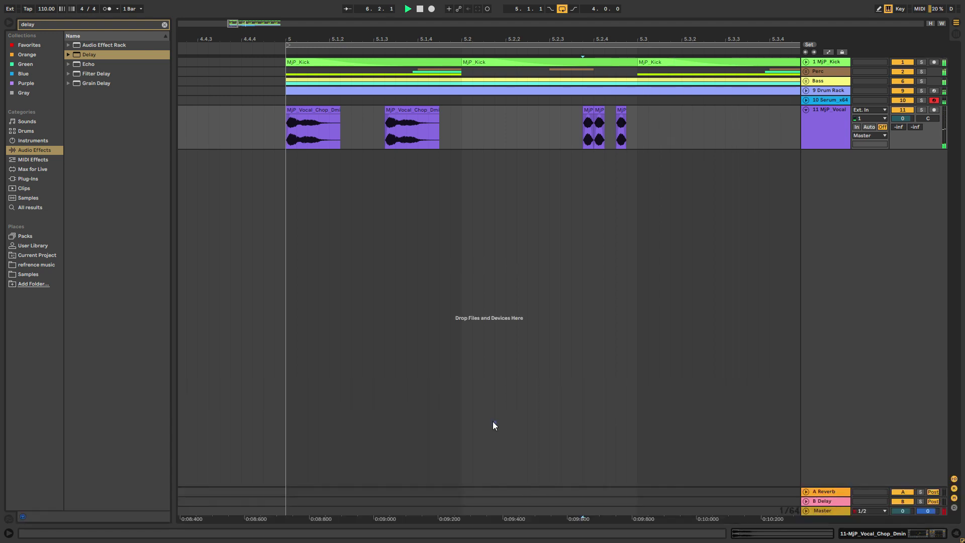
pyautogui.click(836, 100)
pyautogui.doubleClick(832, 92)
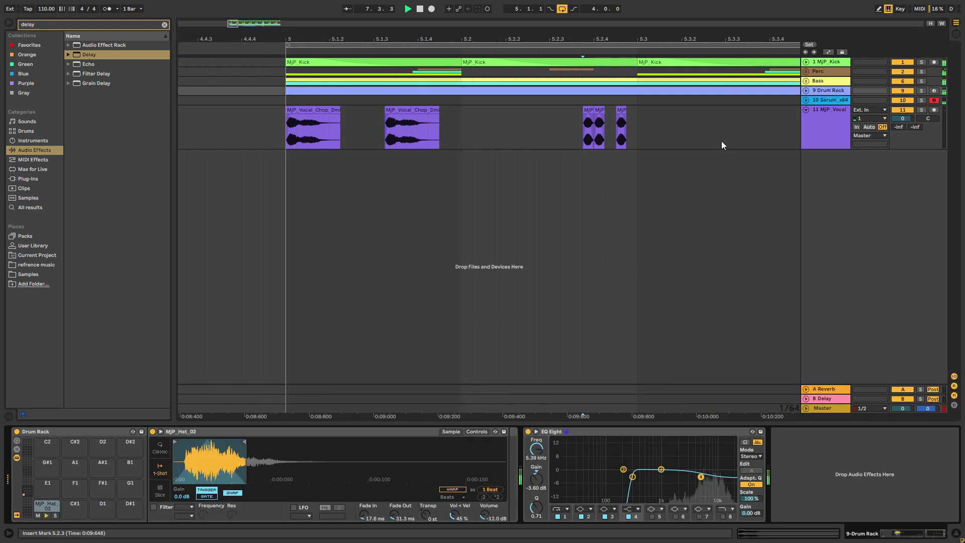
pyautogui.click(822, 91)
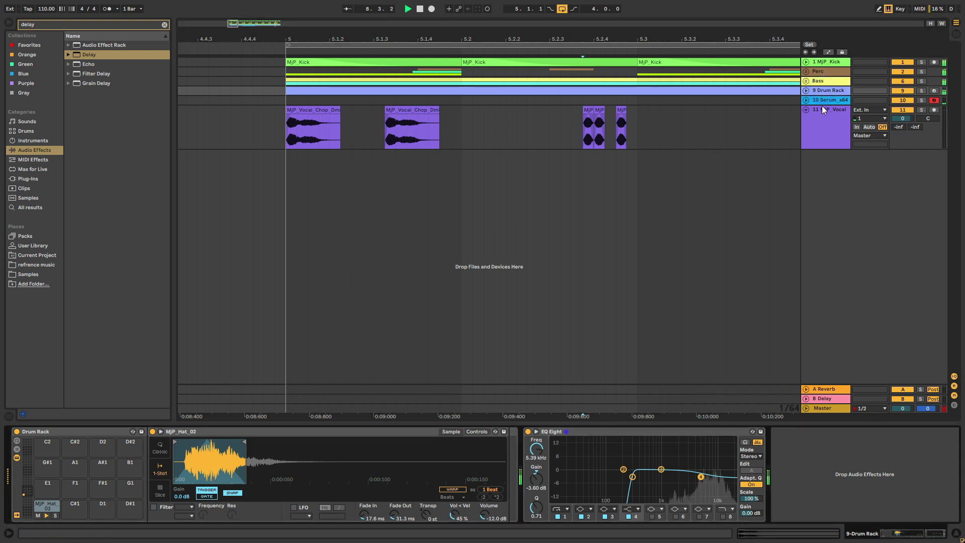
pyautogui.click(825, 84)
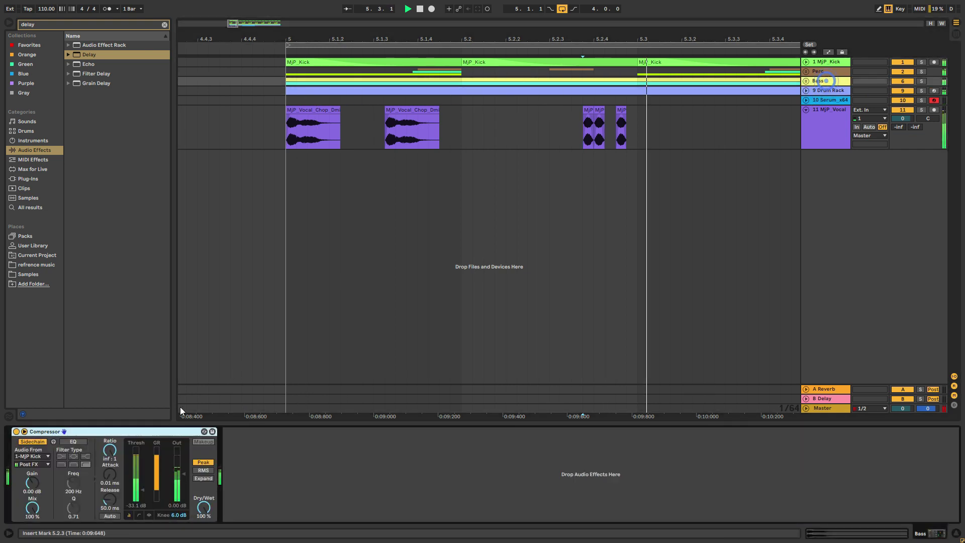
pyautogui.click(833, 123)
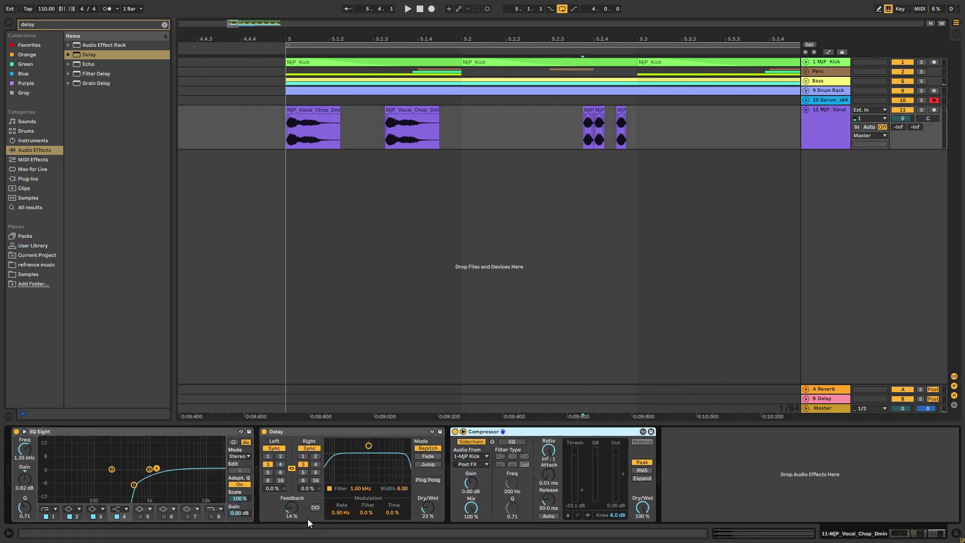
# Step: Lower the Delay's dry/wet to 16 %, hide the browser and play the vocal chops from bar 5
pyautogui.click(424, 511)
pyautogui.moveTo(424, 508); pyautogui.dragTo(424, 504)
pyautogui.press('space')
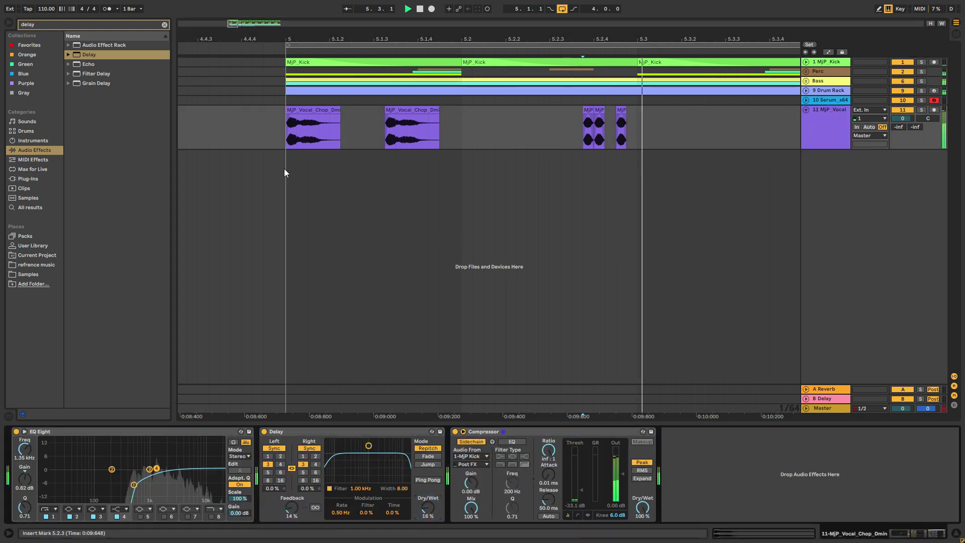
pyautogui.click(286, 136)
pyautogui.press('space')
pyautogui.press('space')
pyautogui.click(9, 23)
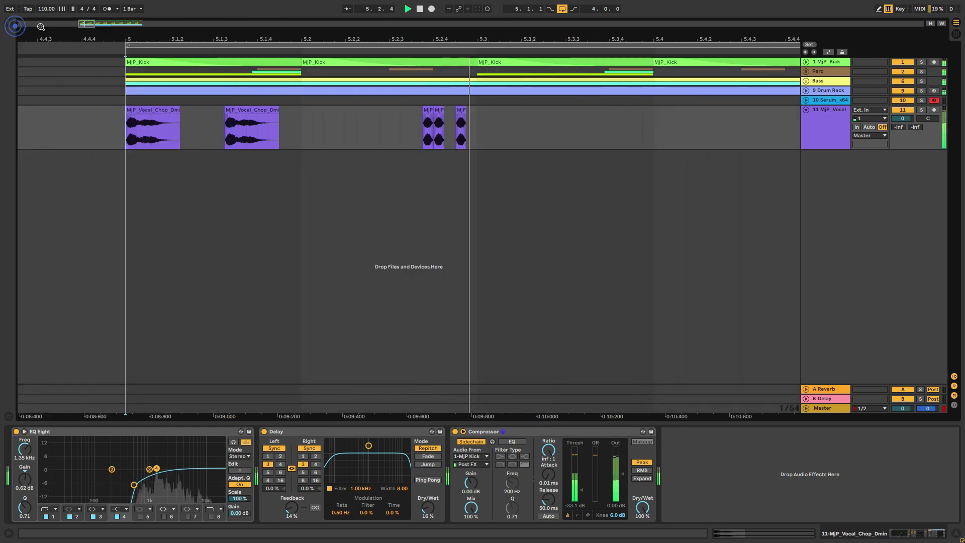
pyautogui.press('space')
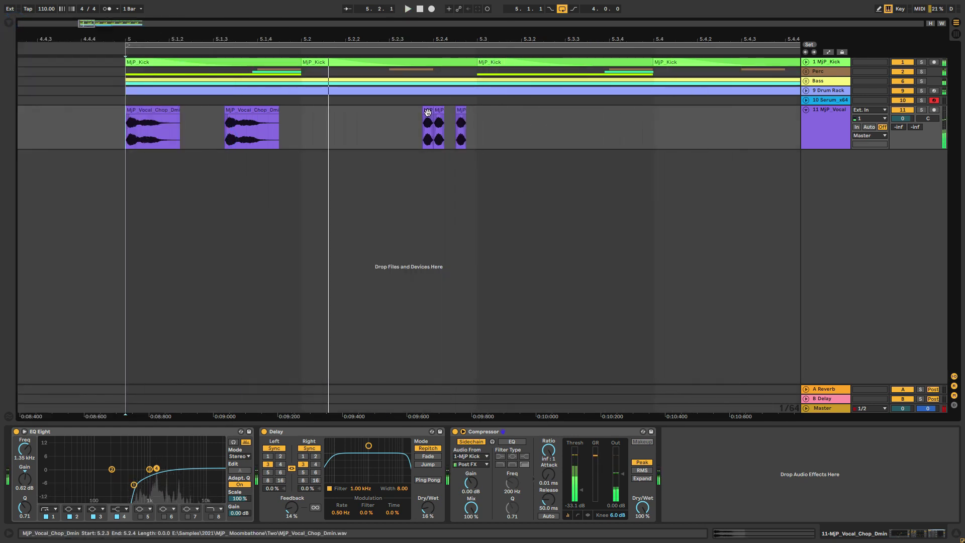
# Step: Delete the second tiny chop of the rapid run and play the pattern from bar 5
pyautogui.click(439, 110)
pyautogui.press('Delete')
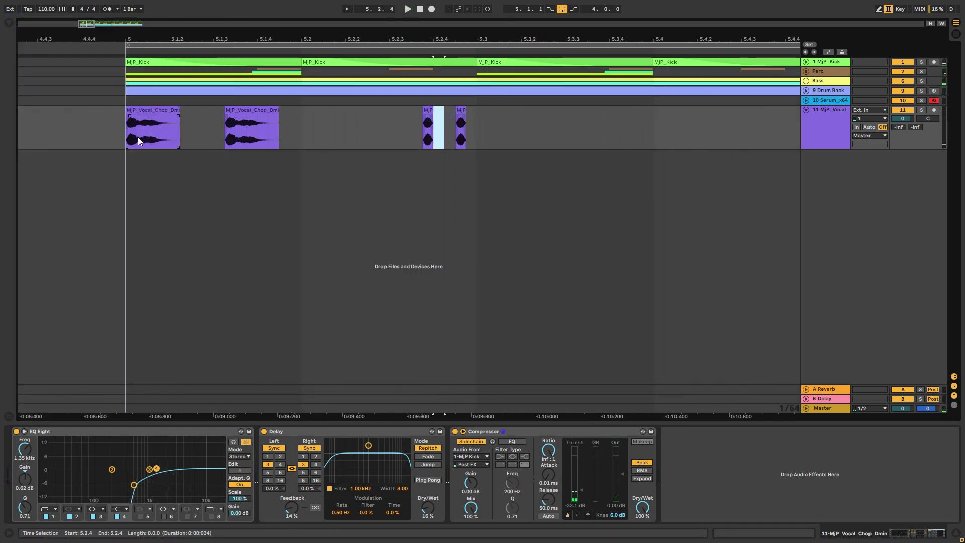
pyautogui.click(126, 131)
pyautogui.press('space')
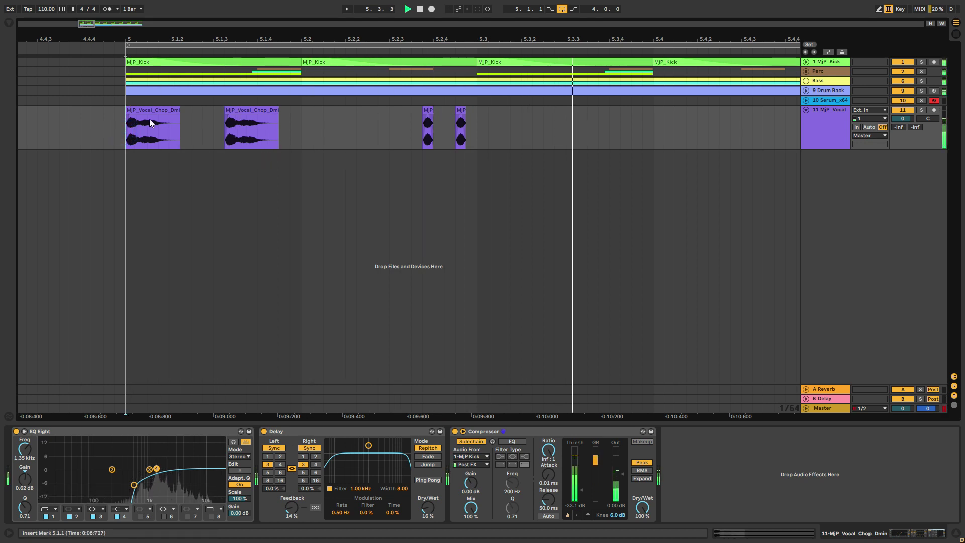
# Step: Duplicate the vocal chop pattern between 5.1 and 5.3 repeatedly until it fills the loop up to bar 9
pyautogui.moveTo(129, 126); pyautogui.dragTo(475, 137)
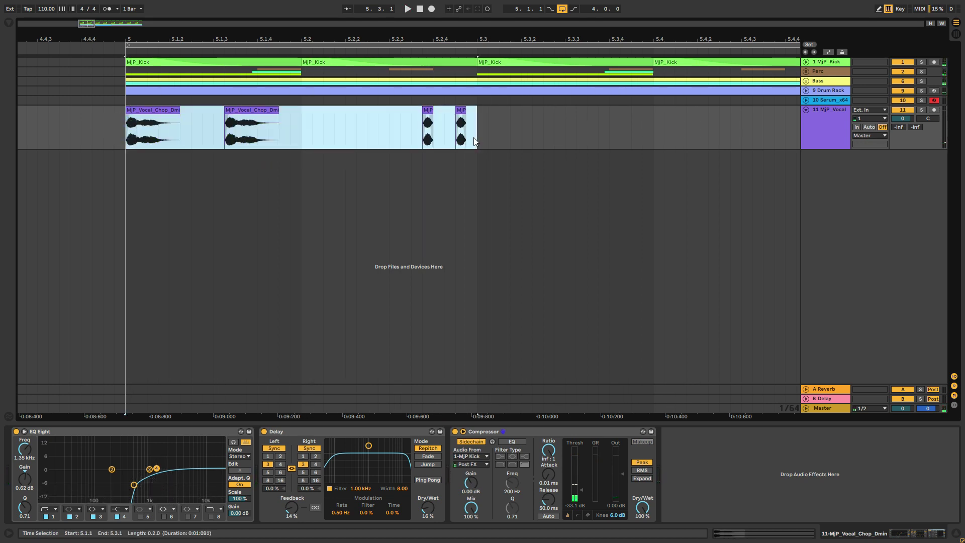
pyautogui.hotkey('ctrl', 'd')
pyautogui.moveTo(93, 23); pyautogui.dragTo(104, 4)
pyautogui.hotkey('ctrl', 'd')
pyautogui.hotkey('ctrl', 'd')
pyautogui.hotkey('ctrl', 'd')
pyautogui.hotkey('ctrl', 'd')
pyautogui.hotkey('ctrl', 'd')
pyautogui.hotkey('ctrl', 'd')
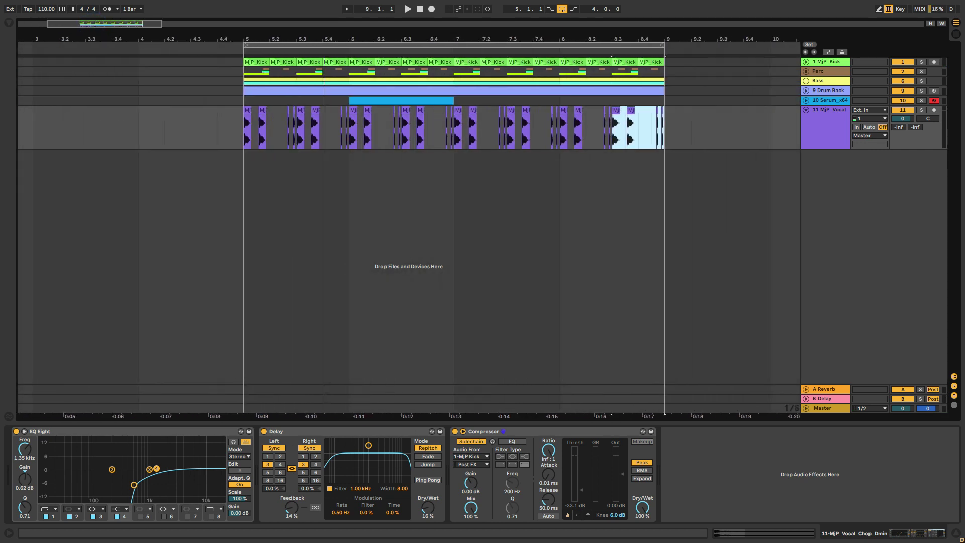
# Step: Play from bar 5, lower the vocal chop track's volume to -8.1 dB and fold the track
pyautogui.press('space')
pyautogui.press('space')
pyautogui.click(240, 138)
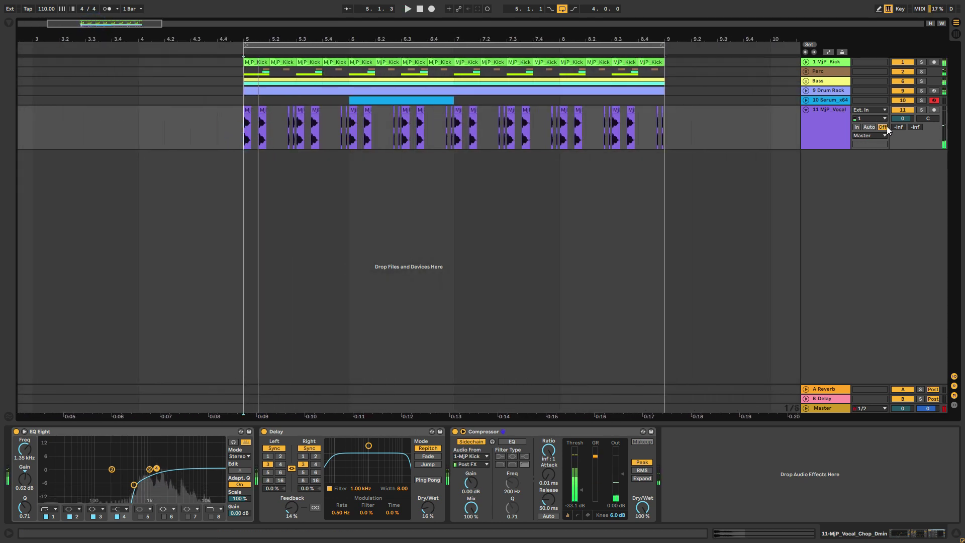
pyautogui.moveTo(903, 118); pyautogui.dragTo(903, 126)
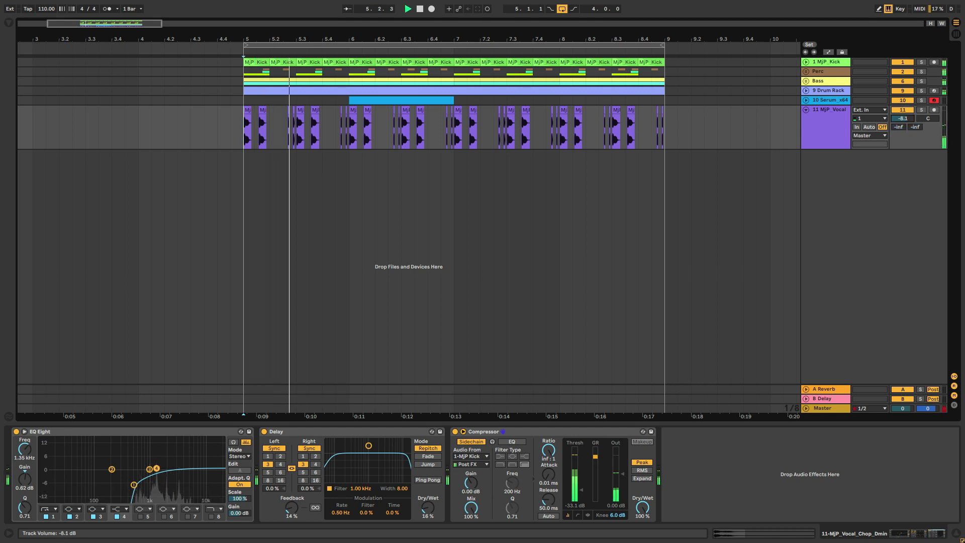
pyautogui.click(806, 110)
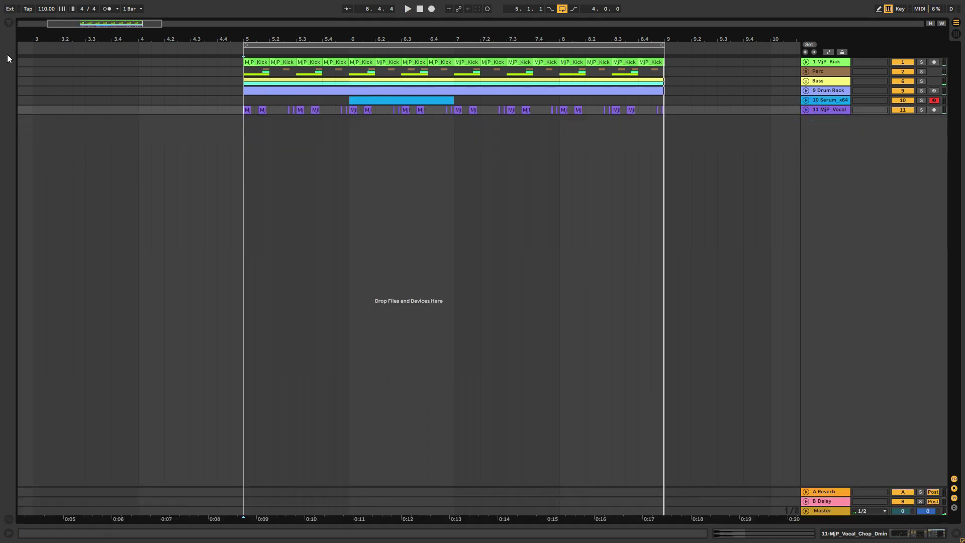
# Step: Show the browser, find Serum_x64 among the plug-ins and add it as a new MIDI track below the vocals
pyautogui.click(10, 22)
pyautogui.moveTo(40, 26); pyautogui.dragTo(1, 15)
pyautogui.write('serum')
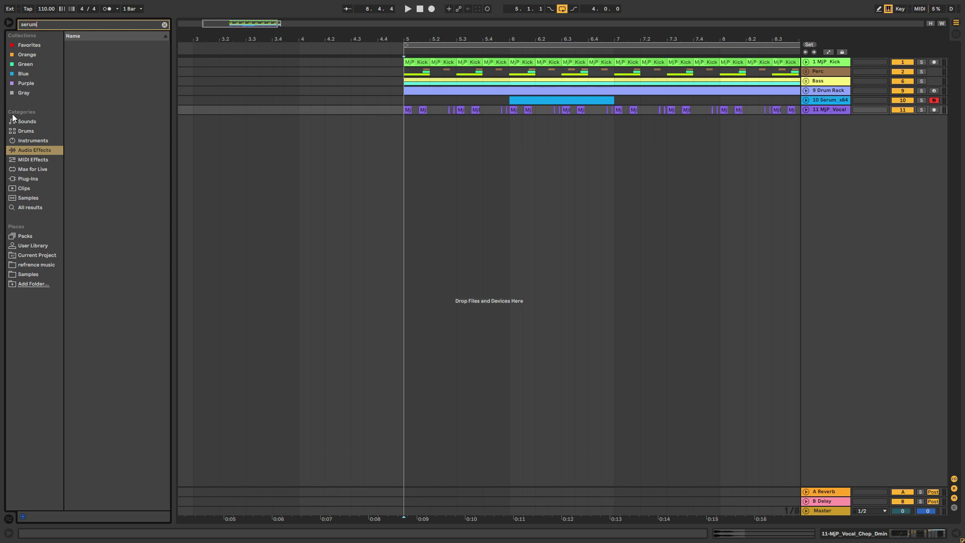
pyautogui.click(30, 180)
pyautogui.click(72, 54)
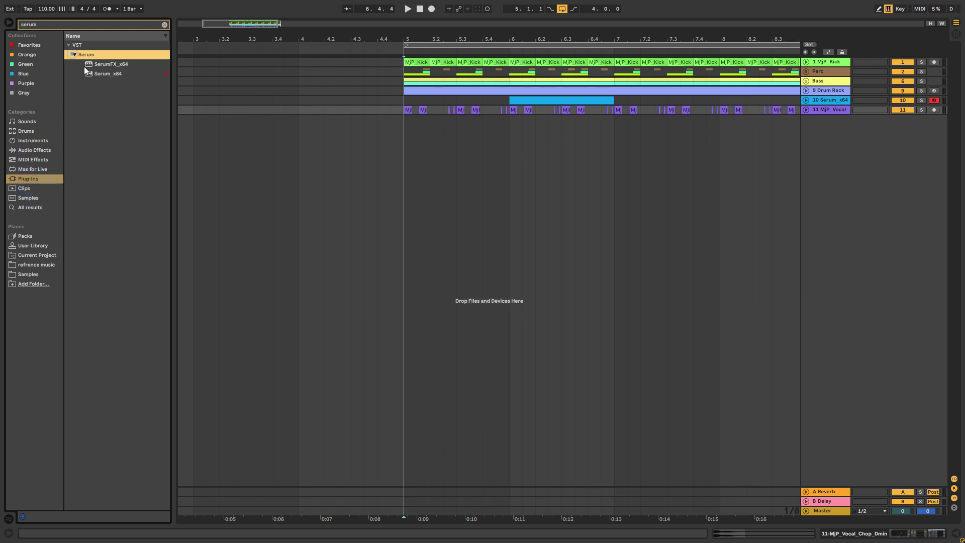
pyautogui.click(85, 71)
pyautogui.moveTo(119, 77); pyautogui.dragTo(486, 199)
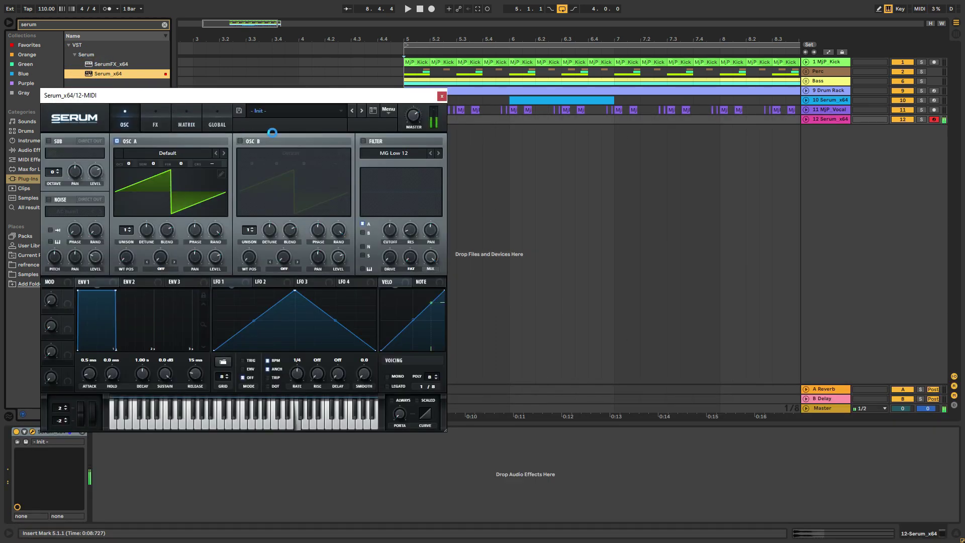
# Step: Load a Seq preset in the new Serum, unfold its track and audition presets through SQ Acid Time [FN]
pyautogui.click(292, 111)
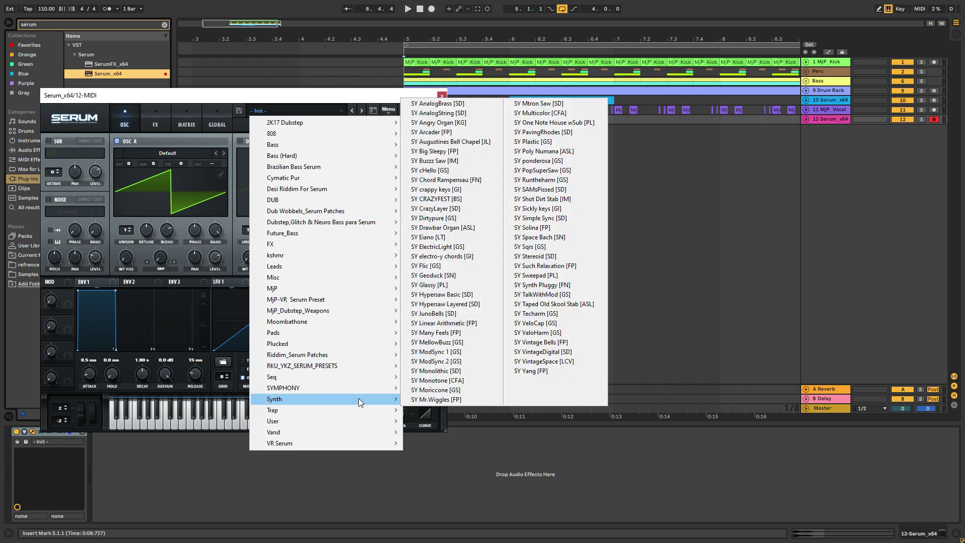
pyautogui.moveTo(354, 382)
pyautogui.click(442, 85)
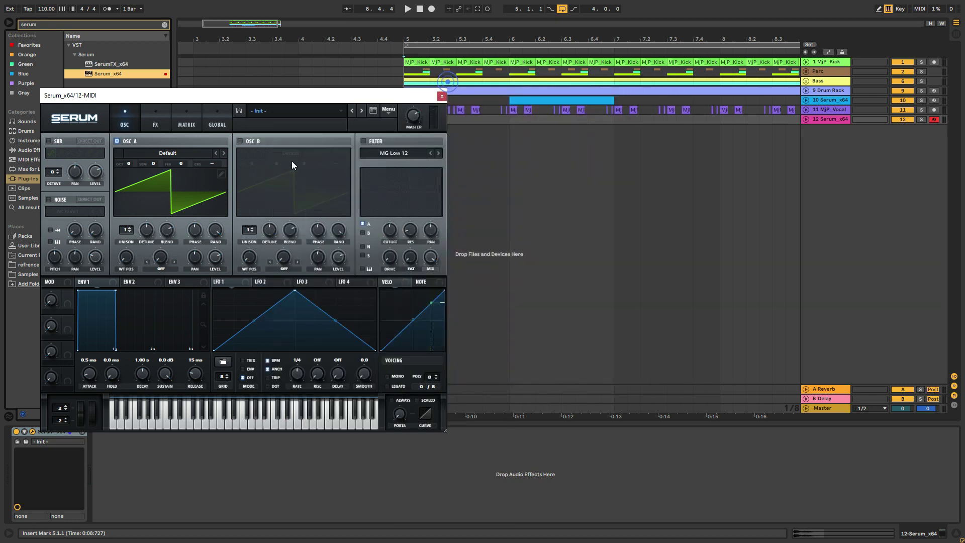
pyautogui.press('z')
pyautogui.press('f')
pyautogui.click(805, 119)
pyautogui.click(363, 110)
pyautogui.click(362, 110)
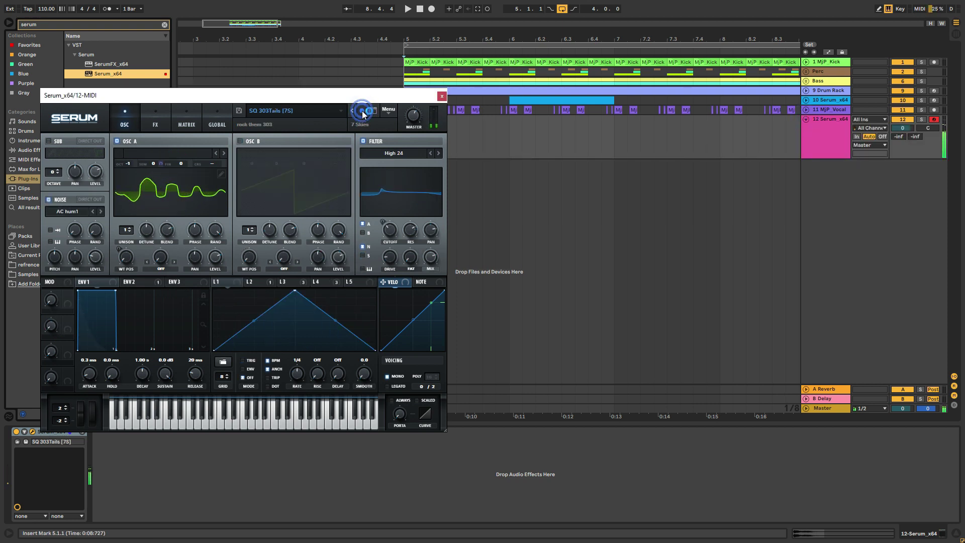
pyautogui.press('x')
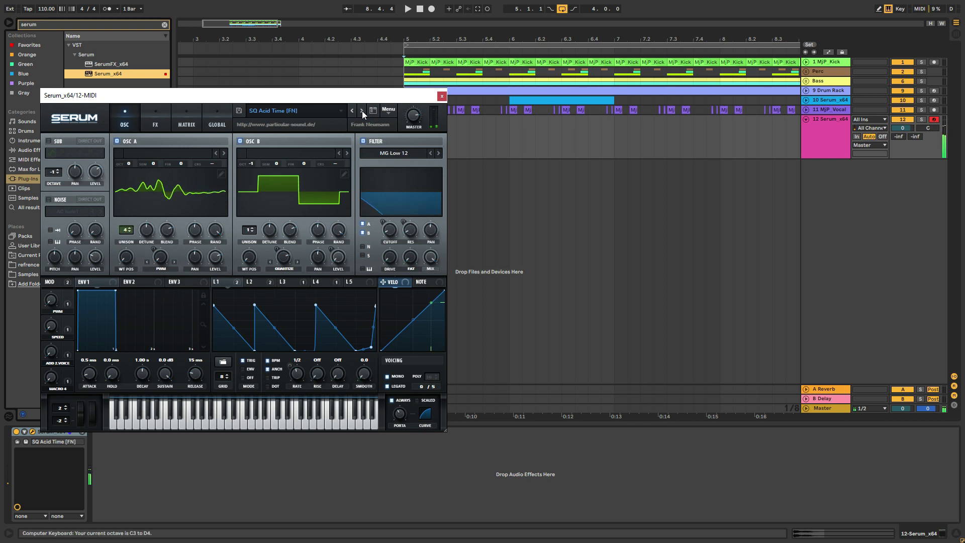
# Step: Step through the following Serum presets to SQ Automator 3 [GS] and audition it against the beat
pyautogui.click(362, 111)
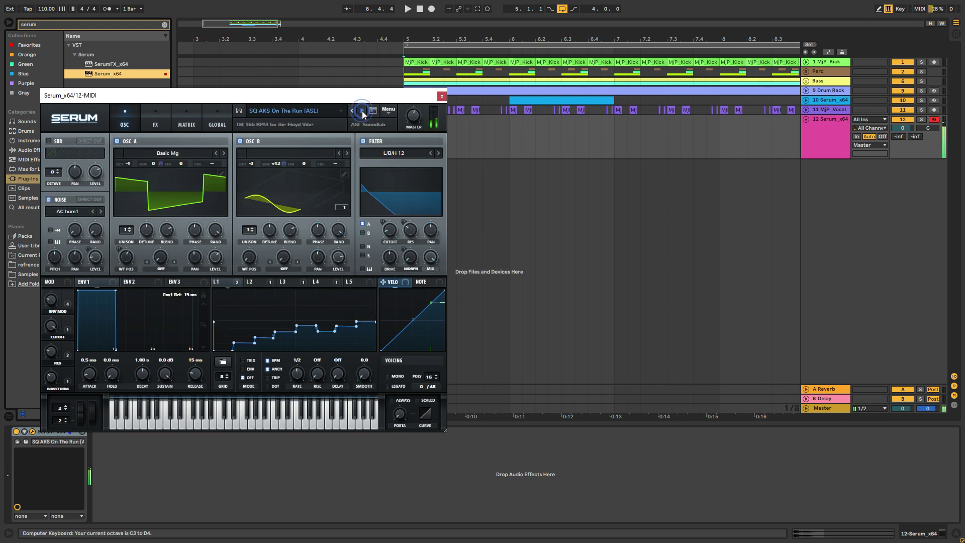
pyautogui.click(362, 110)
pyautogui.press('a')
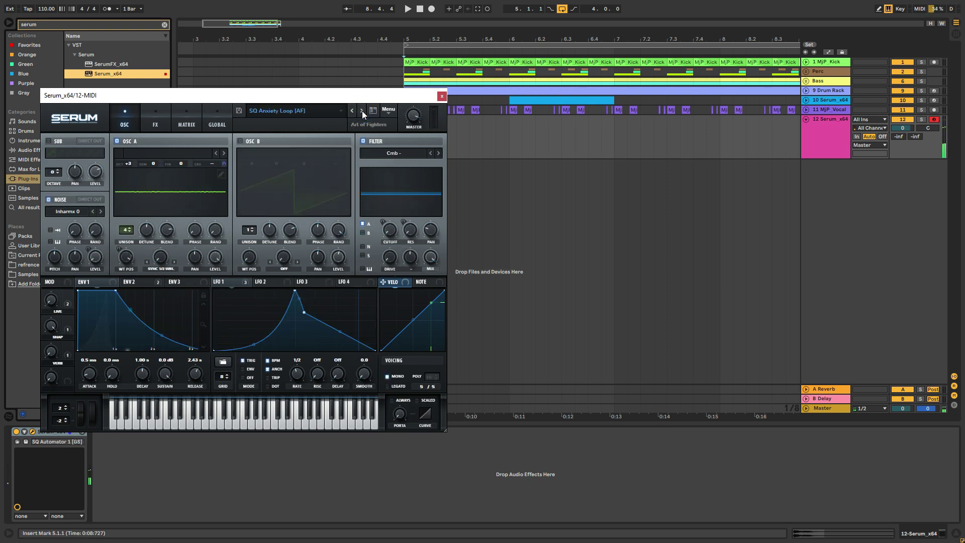
pyautogui.click(362, 111)
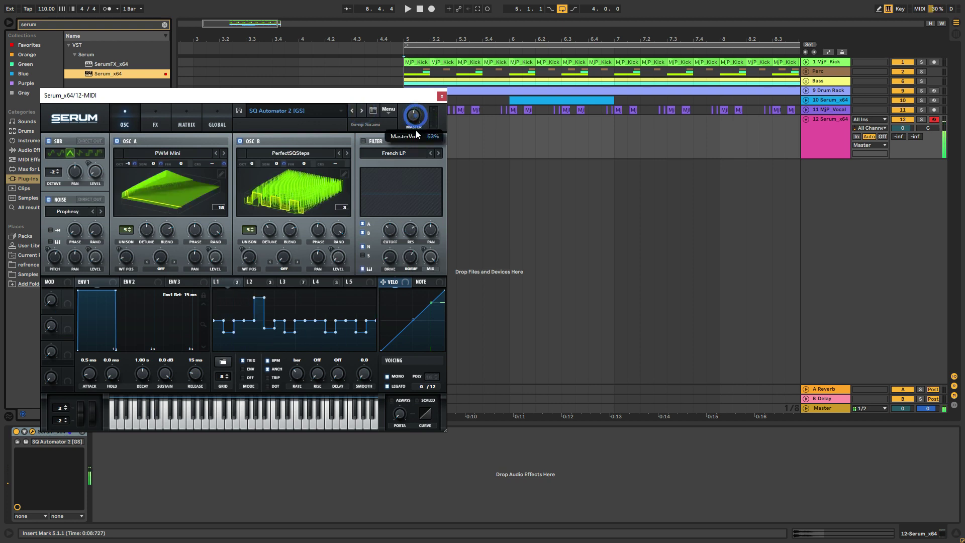
pyautogui.click(362, 111)
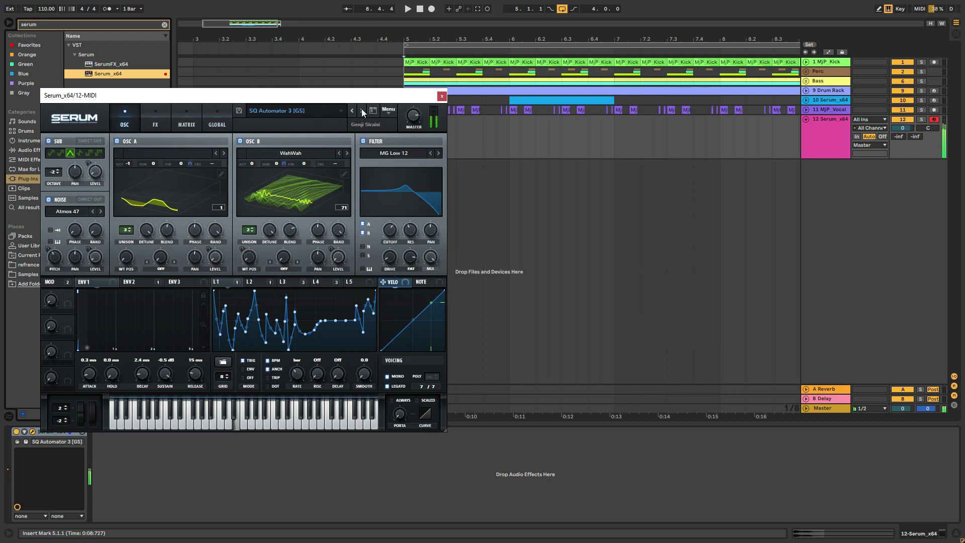
pyautogui.press('space')
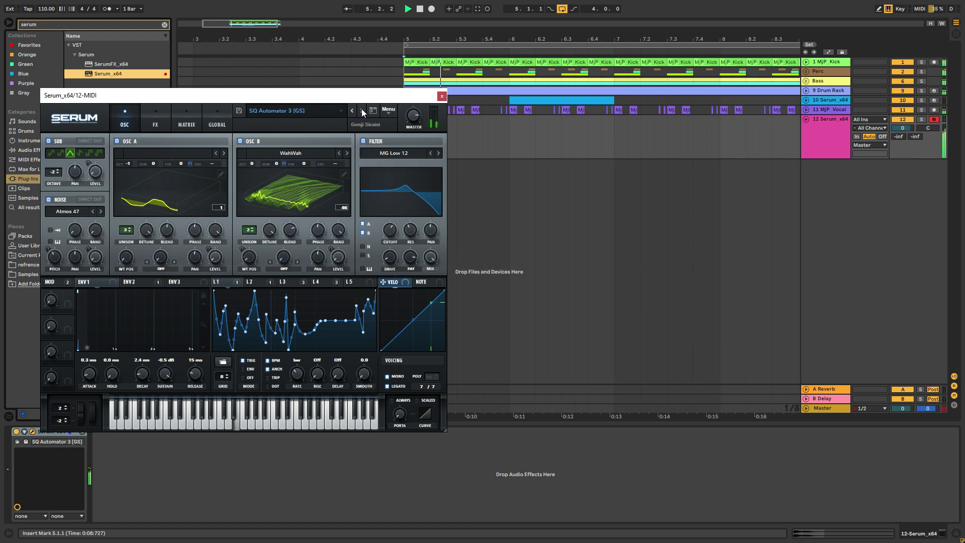
pyautogui.moveTo(415, 129)
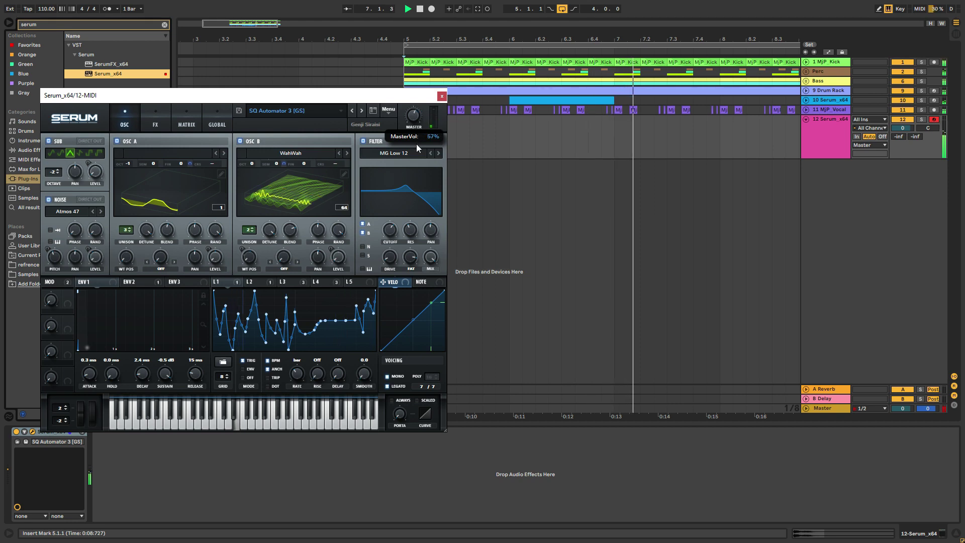
# Step: Close the Serum window and copy the vocal chop track's sidechain Compressor onto the new Serum track
pyautogui.click(443, 97)
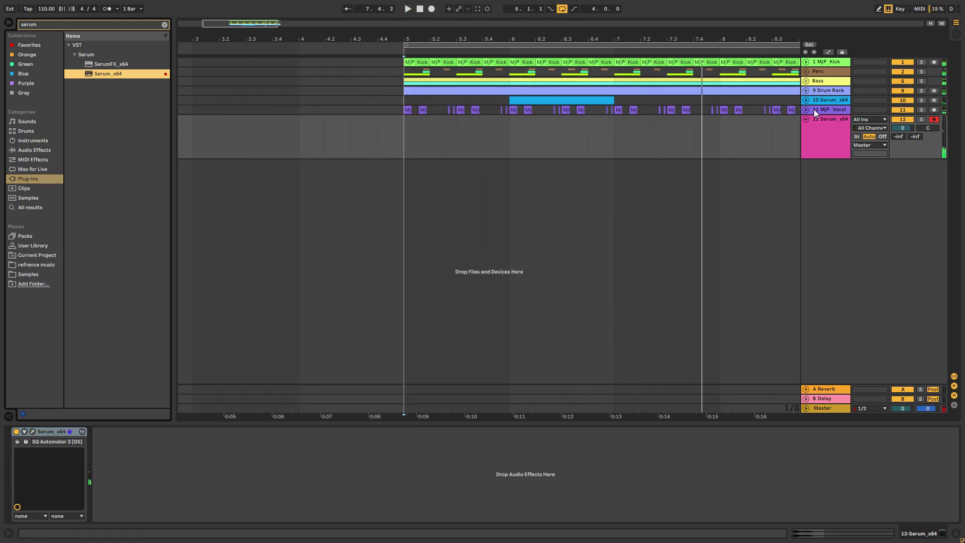
pyautogui.click(816, 111)
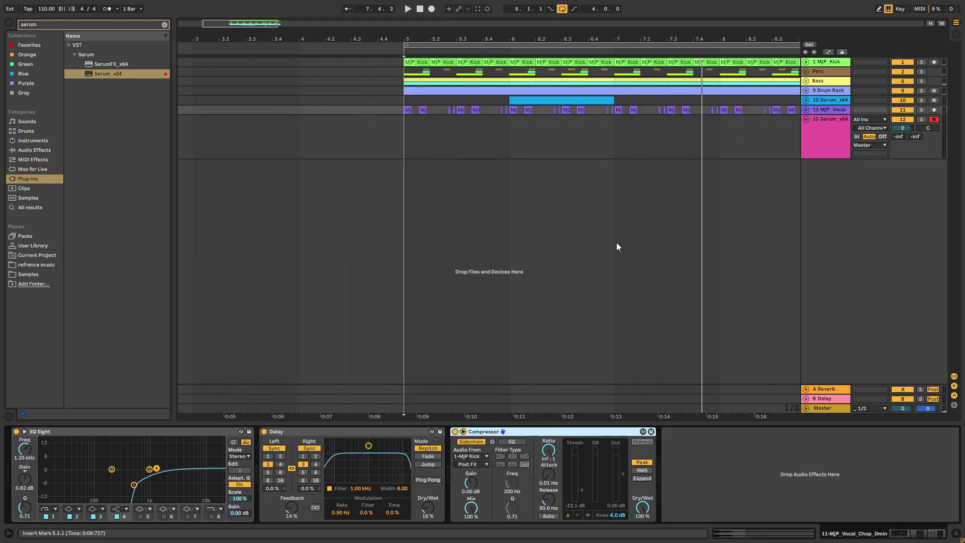
pyautogui.click(830, 137)
pyautogui.click(445, 444)
pyautogui.hotkey('ctrl', 'v')
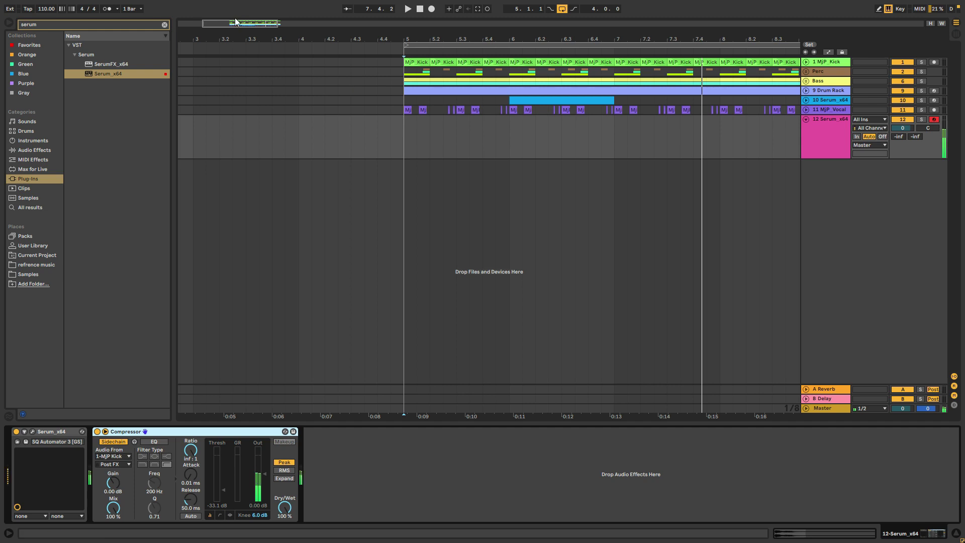
# Step: Create a four-bar MIDI clip from bar 5 on the new Serum track and fill it with one E3 note using Legato
pyautogui.moveTo(309, 39); pyautogui.dragTo(303, 23)
pyautogui.press('space')
pyautogui.press('space')
pyautogui.moveTo(295, 149); pyautogui.dragTo(521, 152)
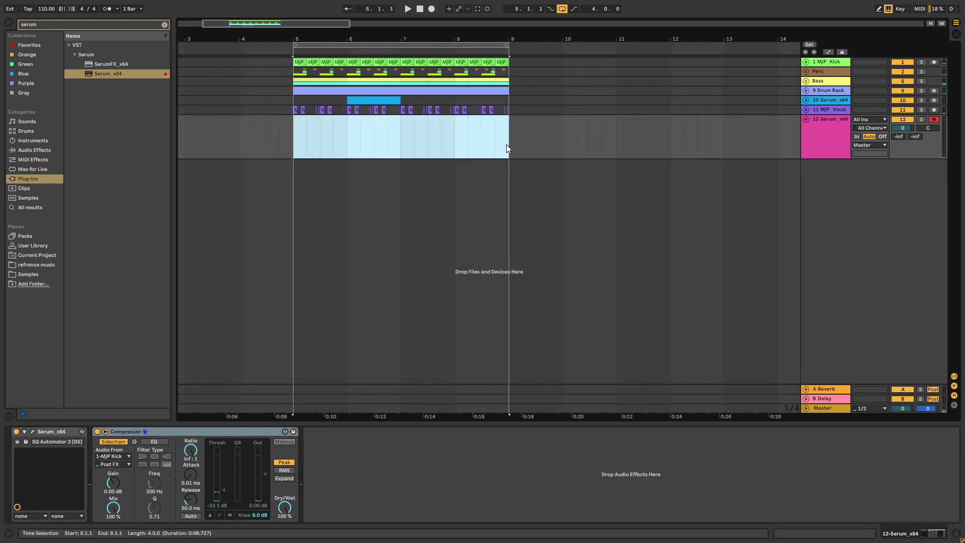
pyautogui.hotkey('ctrl', 'shift', 'm')
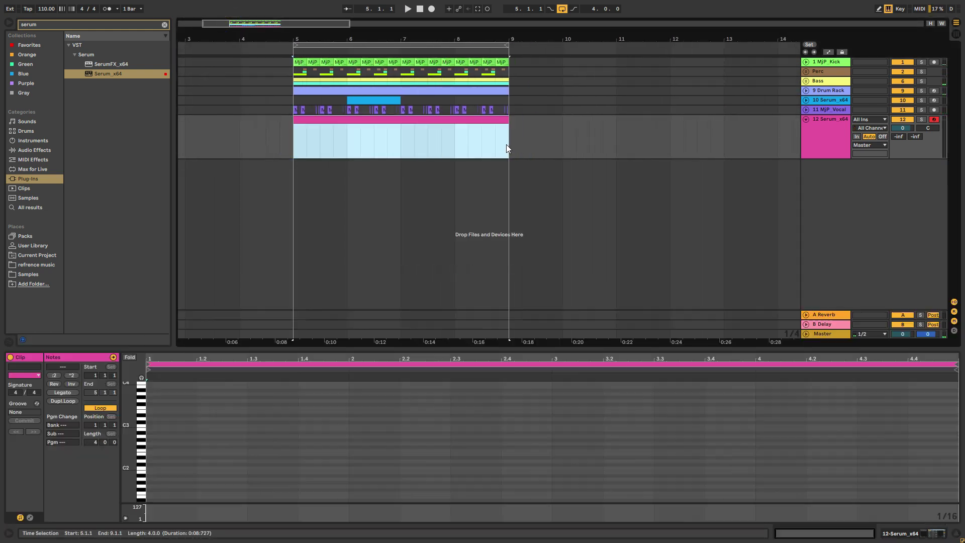
pyautogui.doubleClick(152, 411)
pyautogui.click(62, 392)
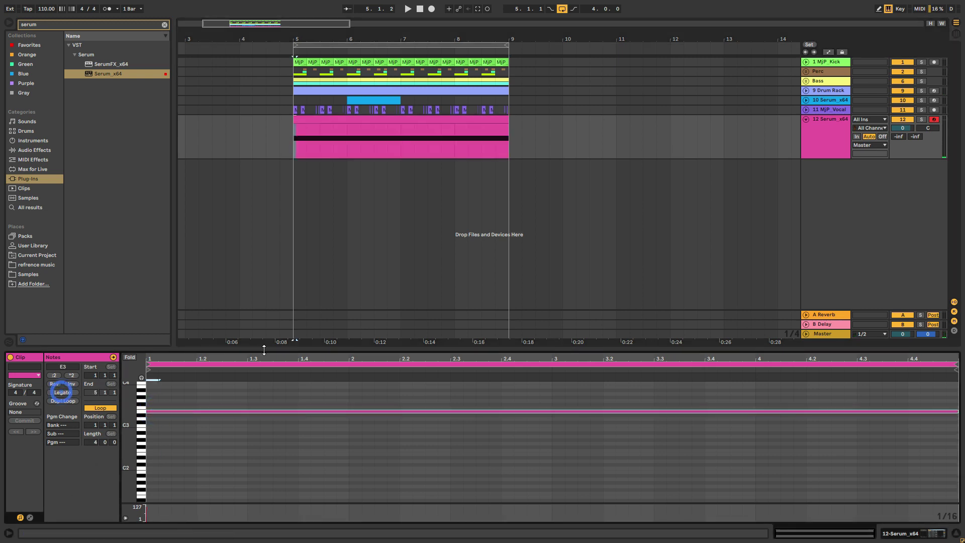
pyautogui.hotkey('ctrl', 'alt', 'l')
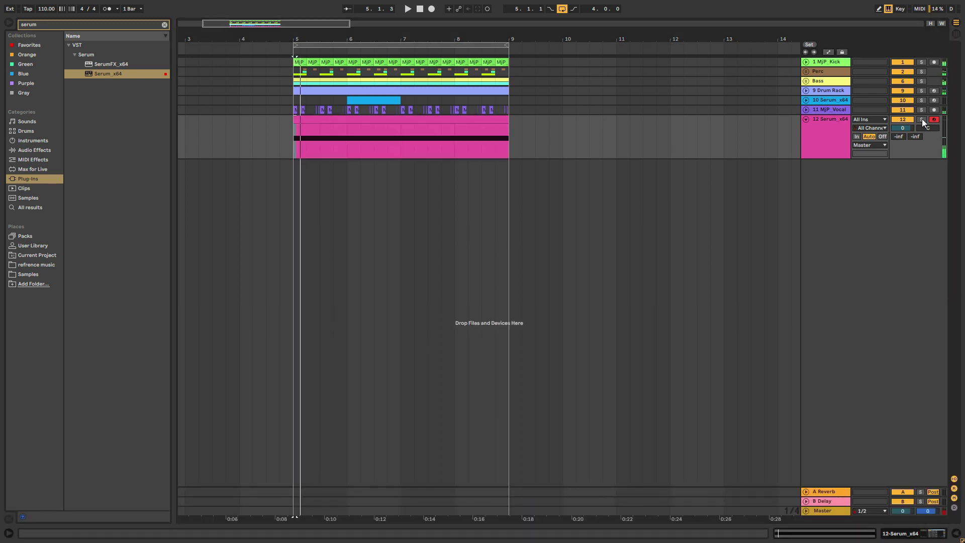
# Step: Solo the new Serum track, show its devices and play the sequence on its own
pyautogui.click(922, 119)
pyautogui.click(836, 126)
pyautogui.doubleClick(836, 126)
pyautogui.press('space')
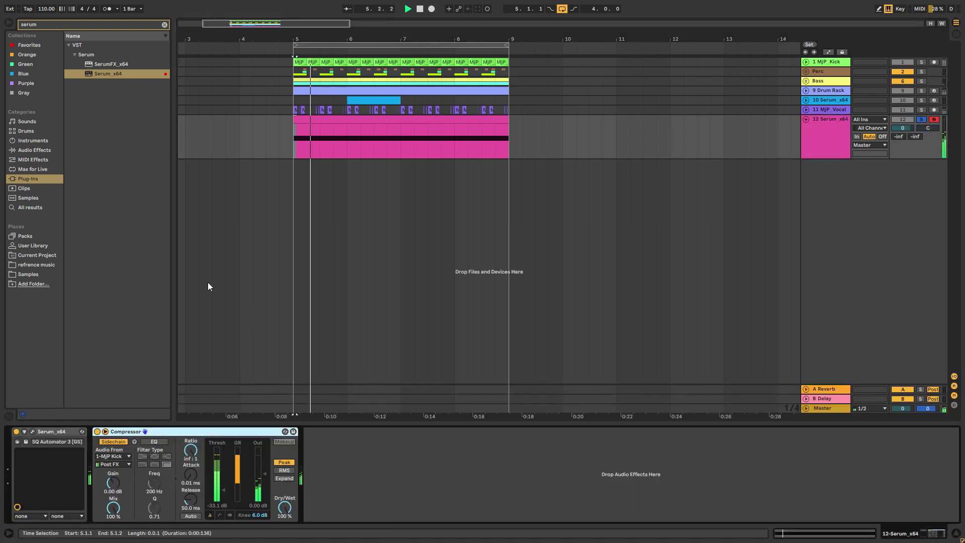
# Step: Search the audio effects for "eq" and add EQ Eight after the Compressor on the new Serum track
pyautogui.click(36, 24)
pyautogui.write('eq')
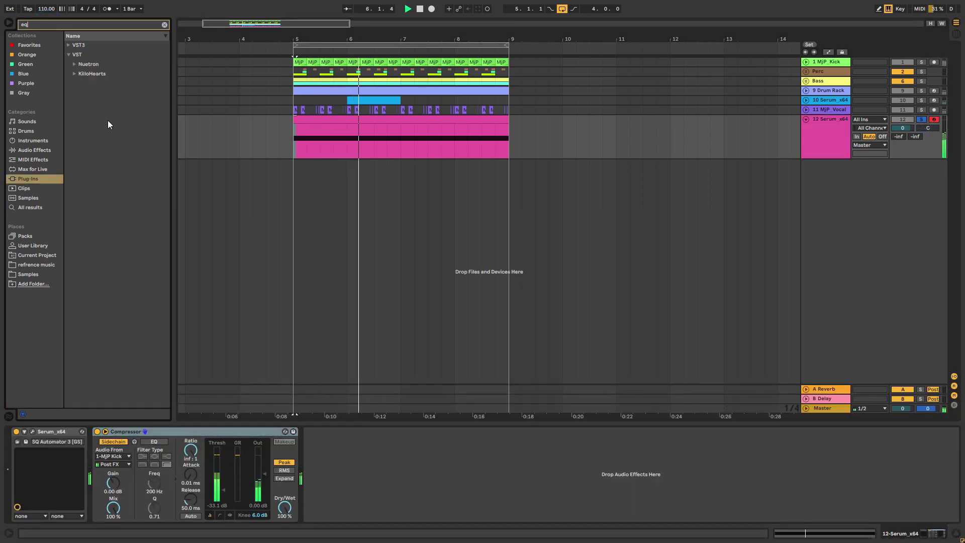
pyautogui.click(32, 151)
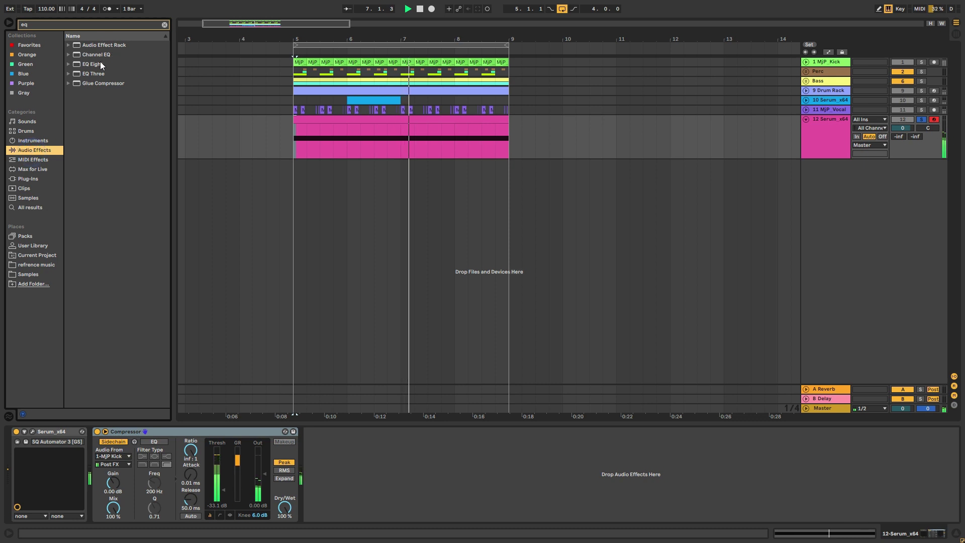
pyautogui.click(98, 63)
pyautogui.moveTo(97, 64); pyautogui.dragTo(422, 472)
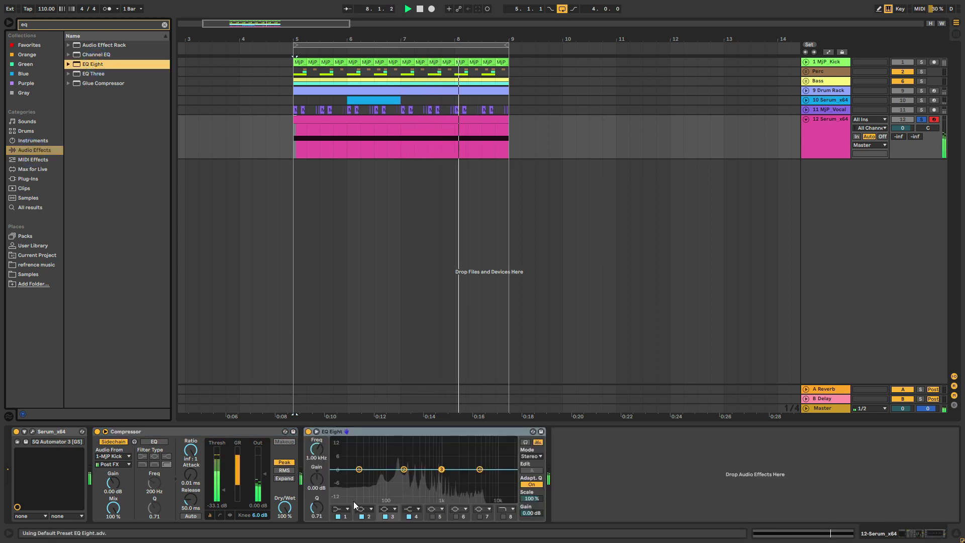
# Step: Turn EQ Eight's band 1 into a low cut just above 100 Hz and lower band 2 to -6.32 dB at 281 Hz
pyautogui.click(345, 510)
pyautogui.click(339, 449)
pyautogui.moveTo(359, 475); pyautogui.dragTo(410, 482)
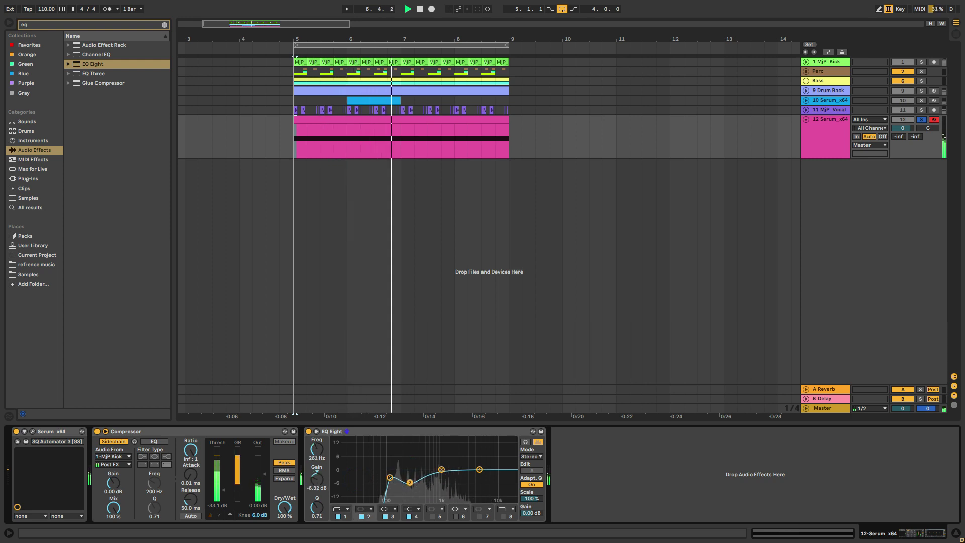
pyautogui.click(511, 423)
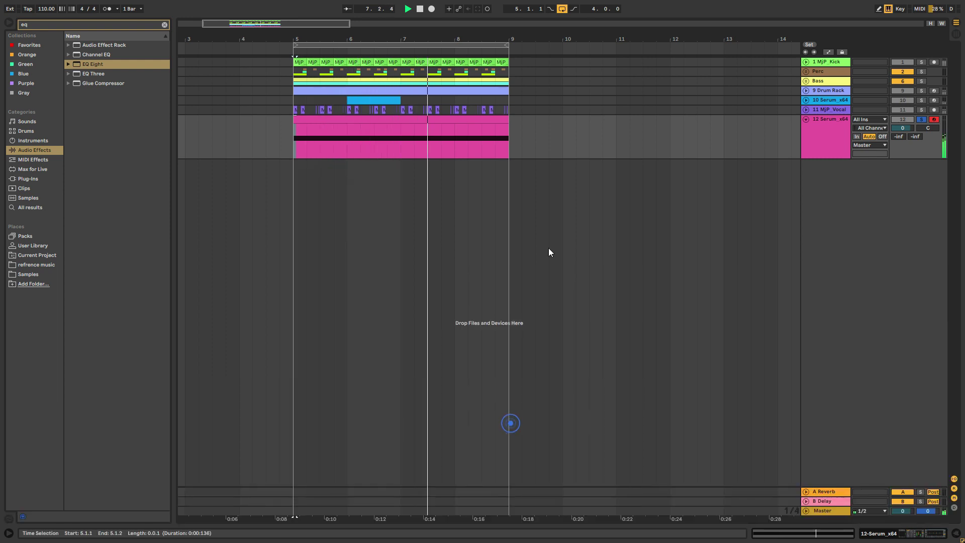
# Step: Unsolo the new Serum track, fold it and play the full beat from bar 5
pyautogui.click(923, 117)
pyautogui.press('space')
pyautogui.click(292, 150)
pyautogui.press('space')
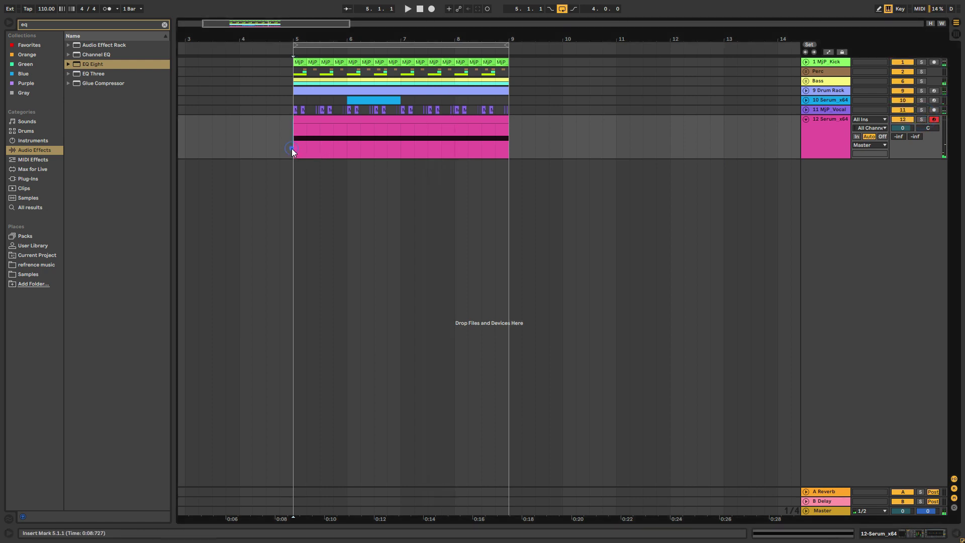
pyautogui.click(806, 119)
pyautogui.press('space')
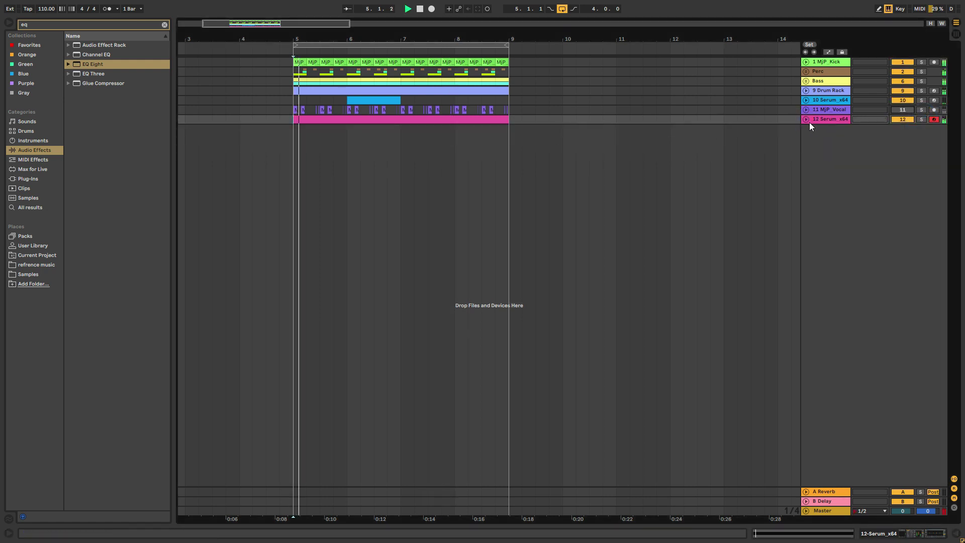
# Step: Search the User Library for "mas", add the MjP- Master Channel Rack preset to the Master track and fold the rack
pyautogui.click(45, 246)
pyautogui.write('mas')
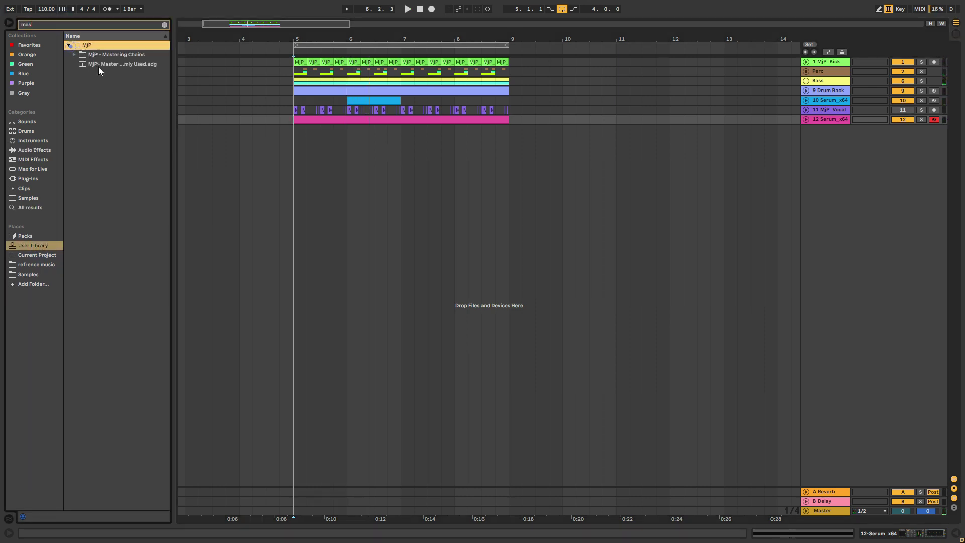
pyautogui.doubleClick(824, 511)
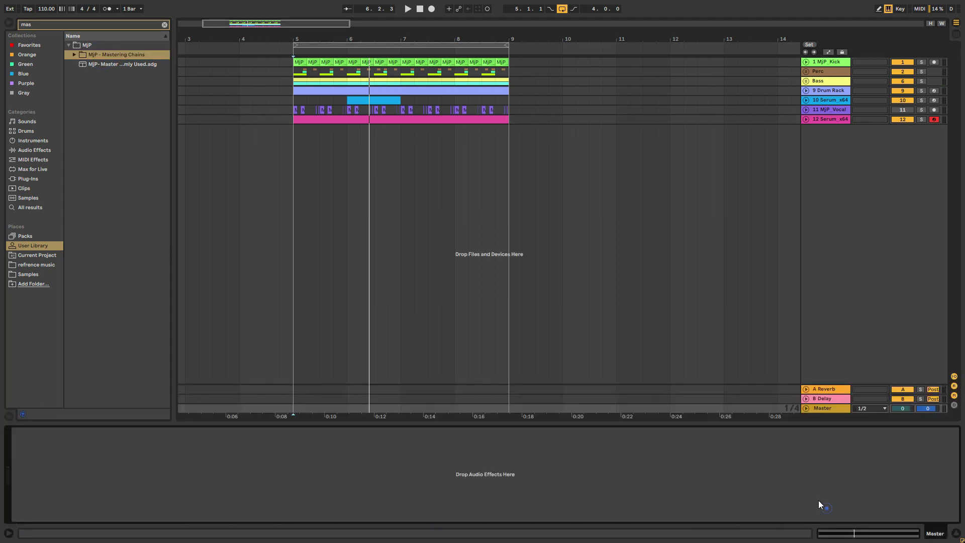
pyautogui.moveTo(108, 64); pyautogui.dragTo(189, 75)
pyautogui.moveTo(113, 64); pyautogui.dragTo(150, 473)
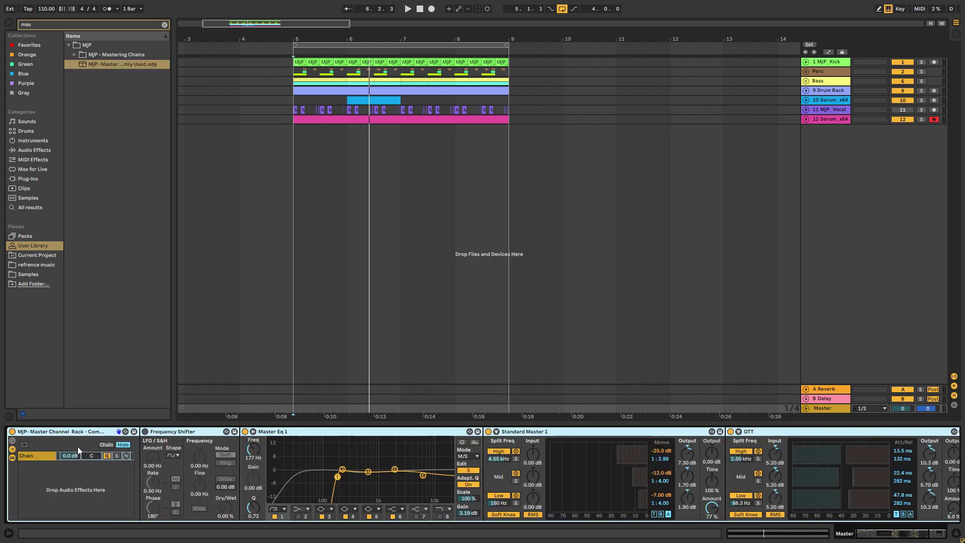
pyautogui.doubleClick(71, 429)
# Step: Play from bar 5 and compare the beat with the master rack bypassed and enabled, leaving the rack on and folded
pyautogui.press('space')
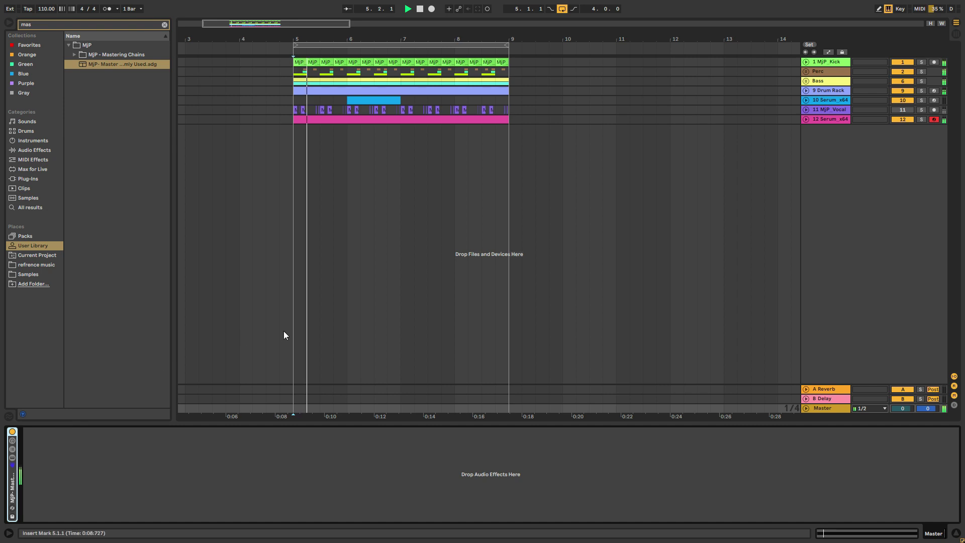
pyautogui.doubleClick(11, 473)
pyautogui.click(12, 431)
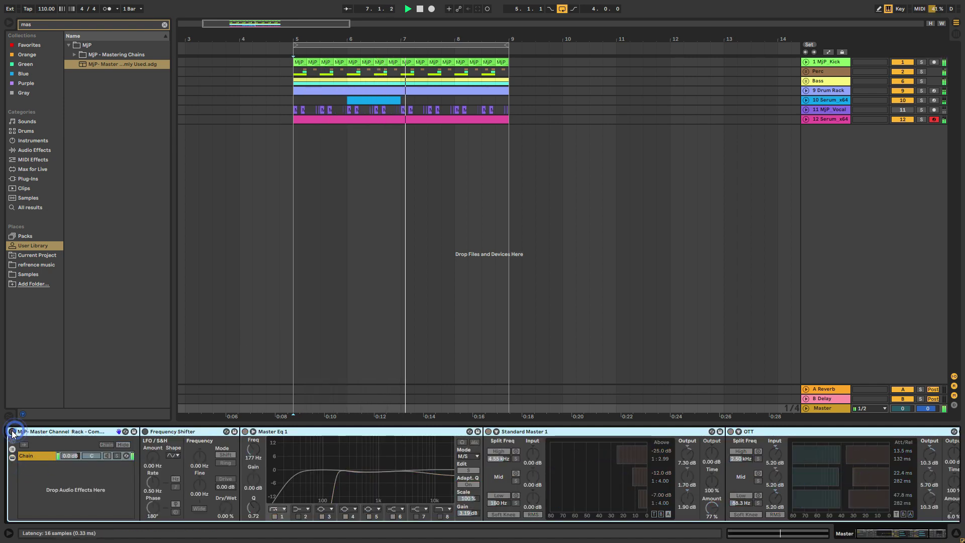
pyautogui.click(12, 431)
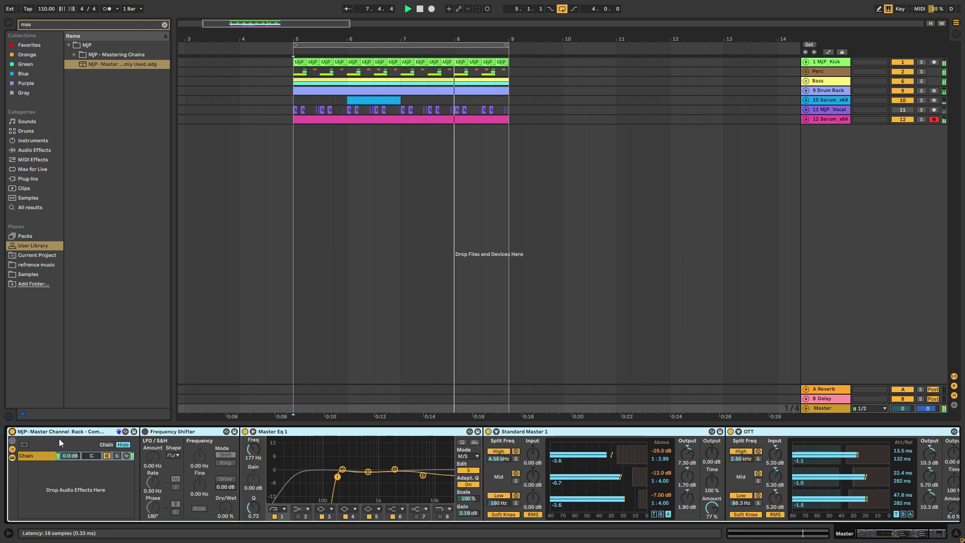
pyautogui.click(12, 458)
pyautogui.click(12, 450)
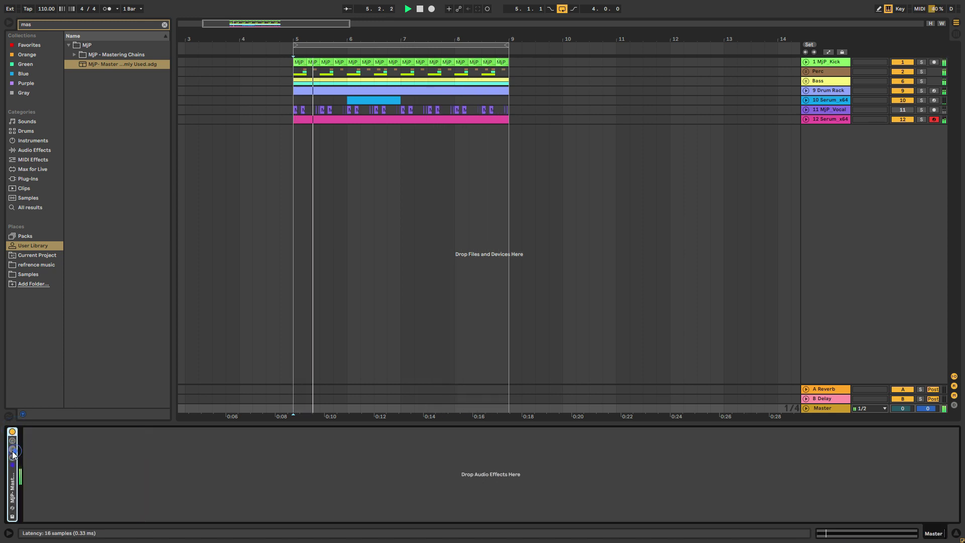
pyautogui.click(42, 424)
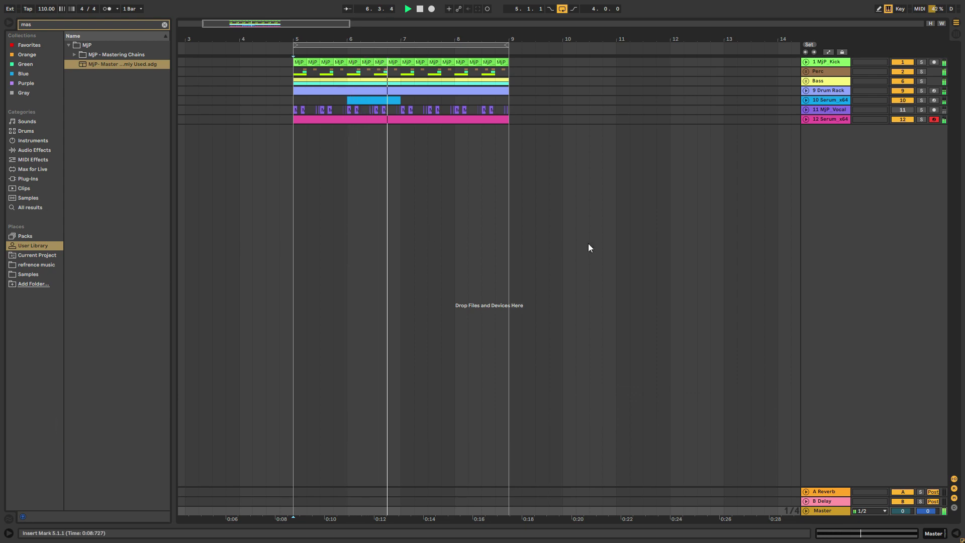